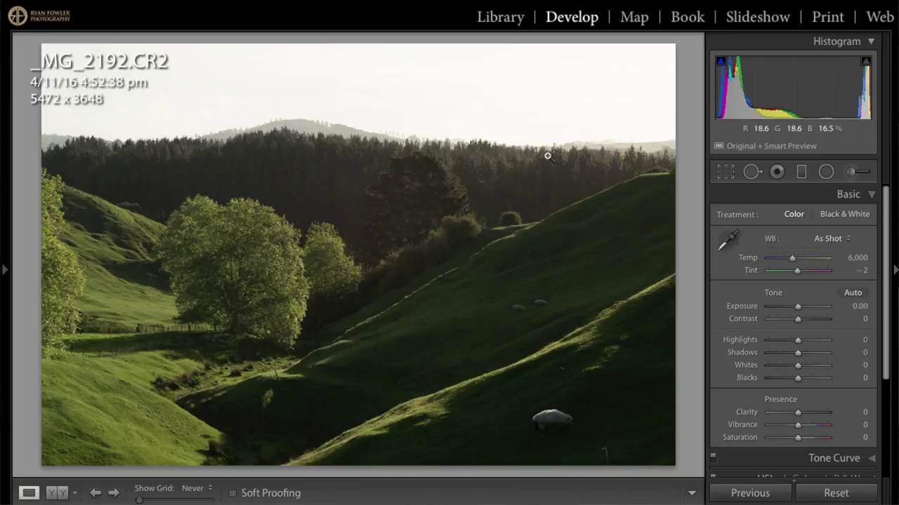
Step: Hide the photo info overlay and set the Camera Calibration profile to Camera Landscape
key(i)
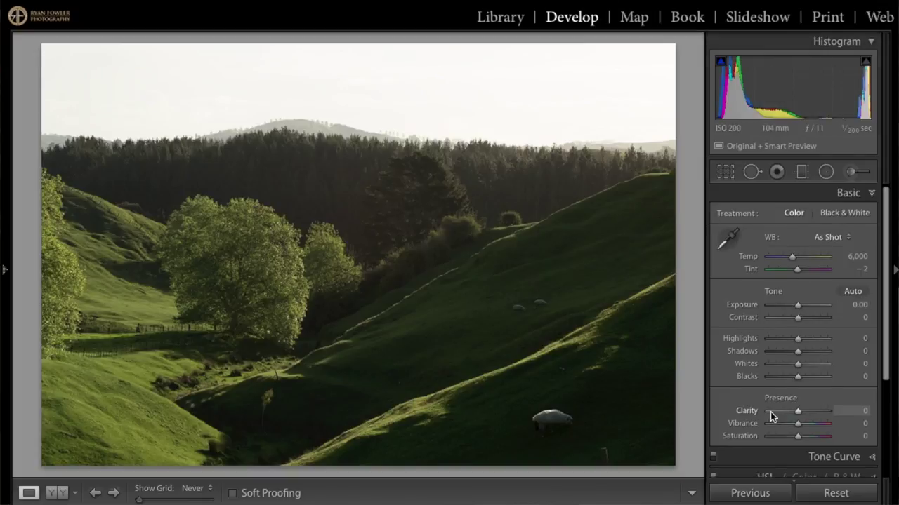
scroll(770, 412, down, 5)
click(789, 459)
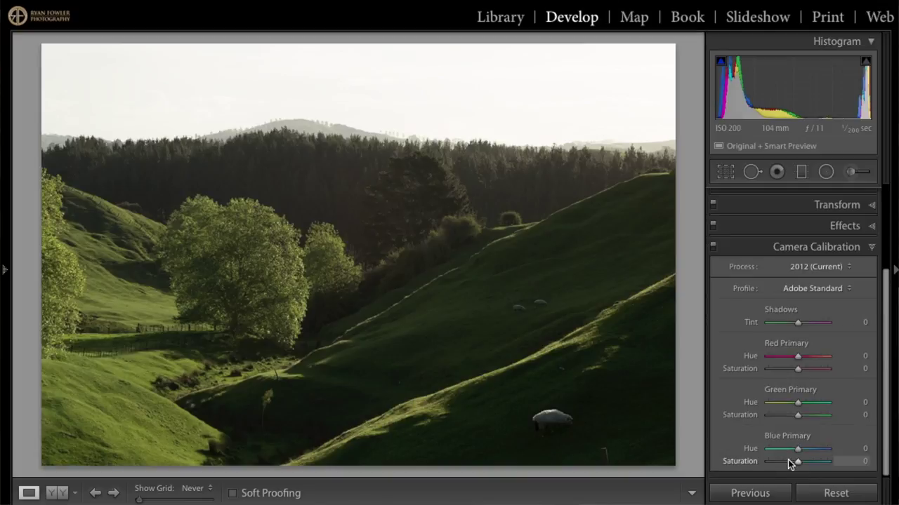
click(833, 291)
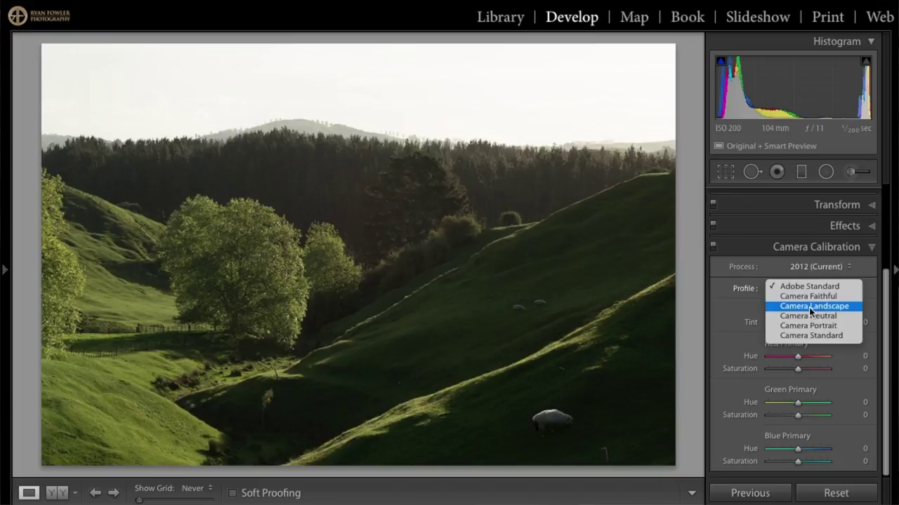
click(833, 306)
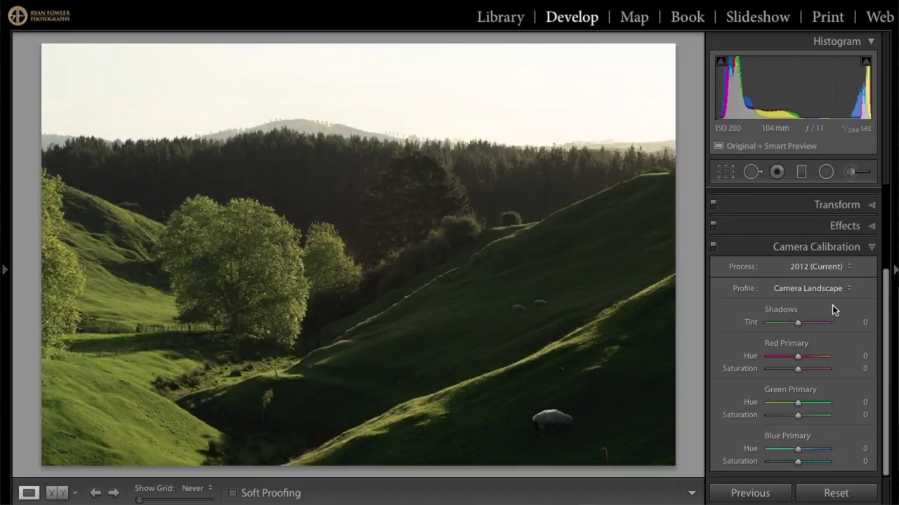
Step: Compare the photo with and without the Camera Calibration adjustment
click(714, 247)
click(714, 247)
click(714, 247)
click(714, 247)
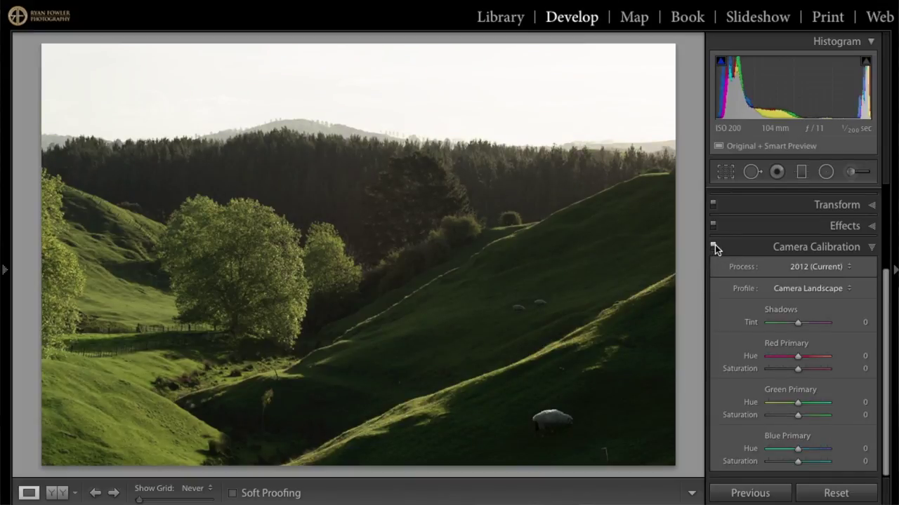
click(714, 247)
click(714, 247)
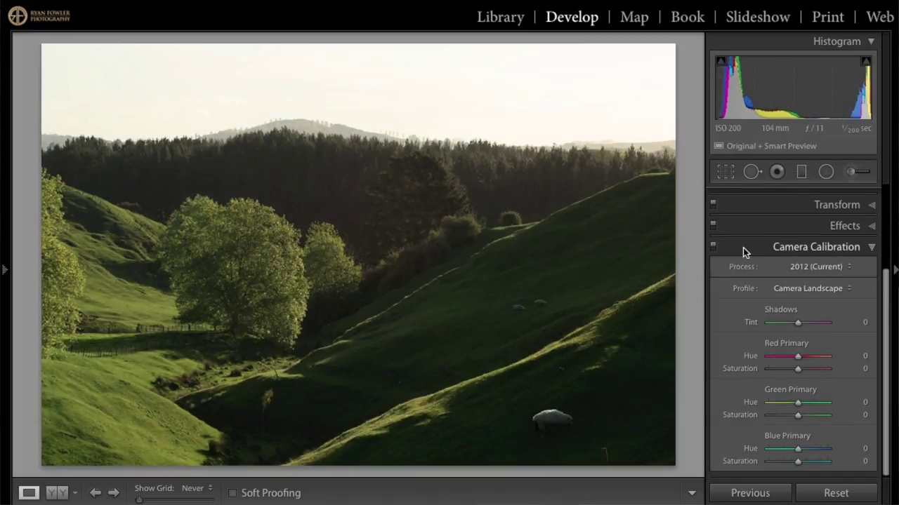
Step: Recover the sky and open up the dark hillsides by setting Highlights to -68 and Shadows to +52
click(743, 248)
click(808, 202)
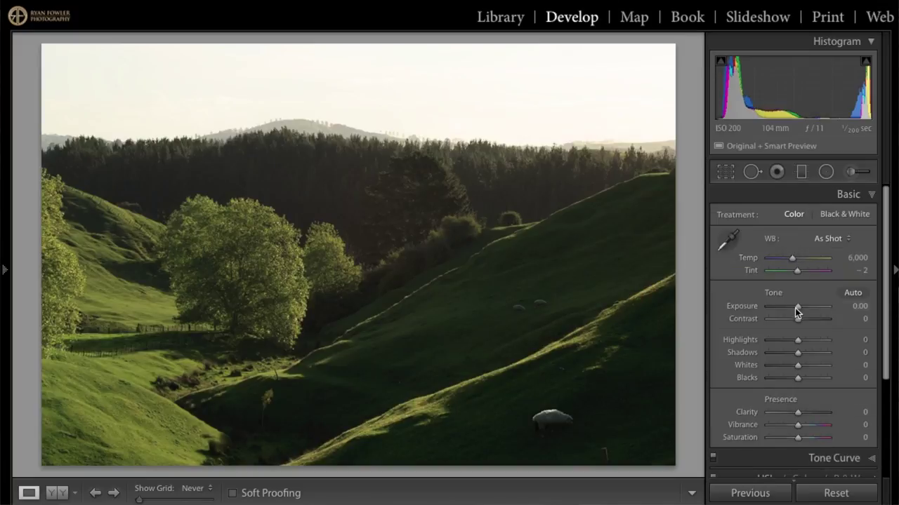
drag(798, 340, 736, 333)
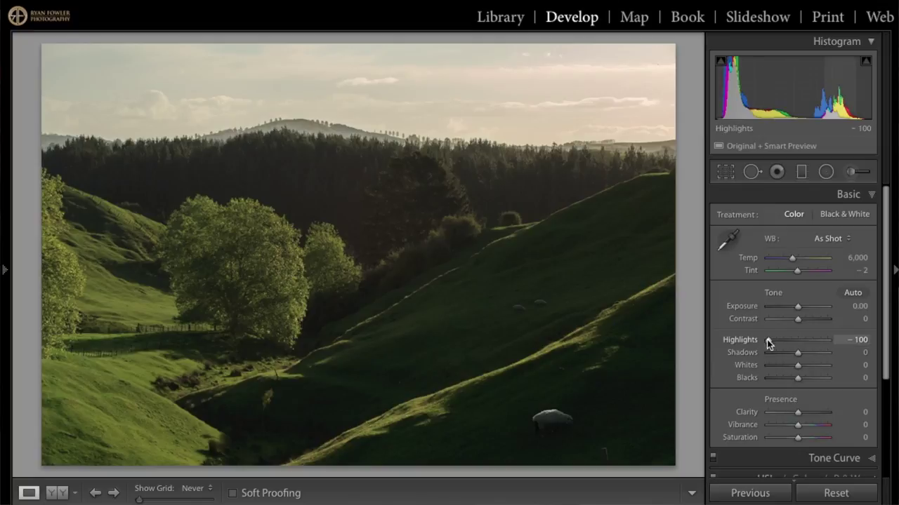
drag(767, 342, 779, 342)
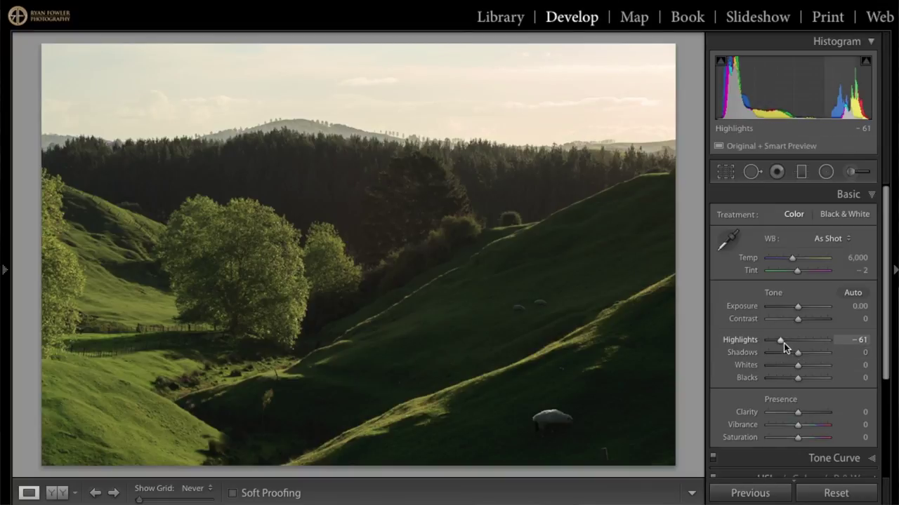
drag(780, 342, 814, 356)
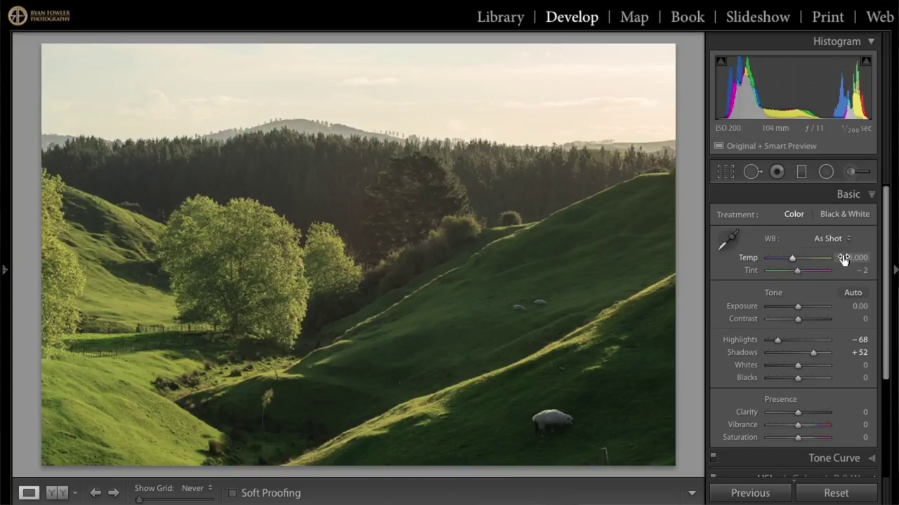
Step: Warm the white balance slightly by setting the temperature to 6,356
drag(792, 259, 794, 261)
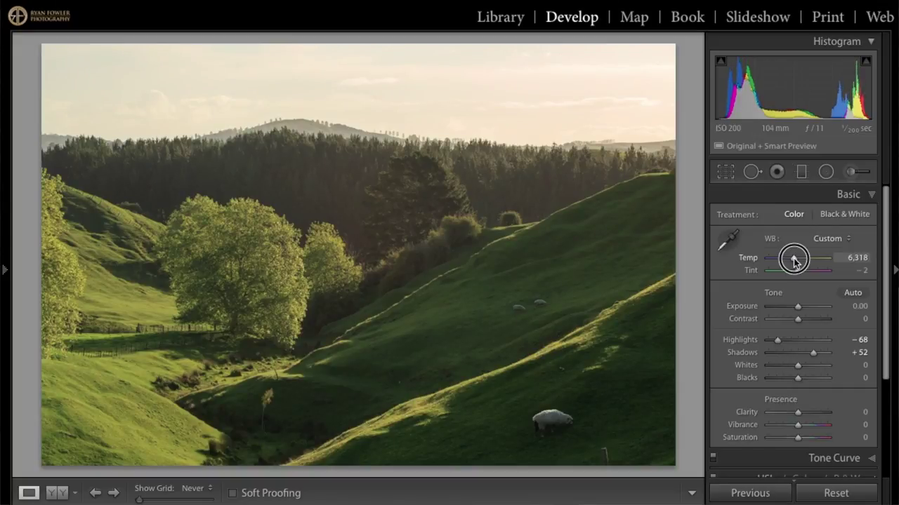
drag(795, 261, 793, 259)
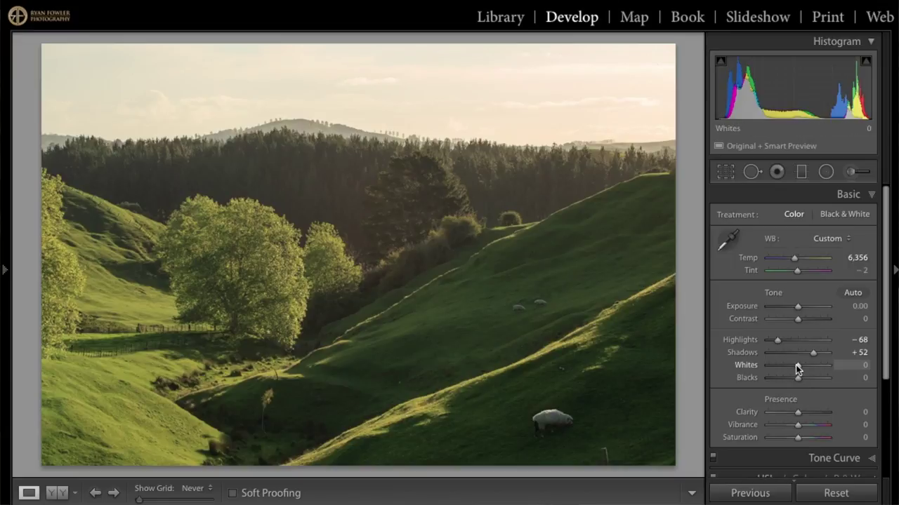
Step: Set Whites to +23 and Blacks to -25, checking the clipping preview for each
key(alt)
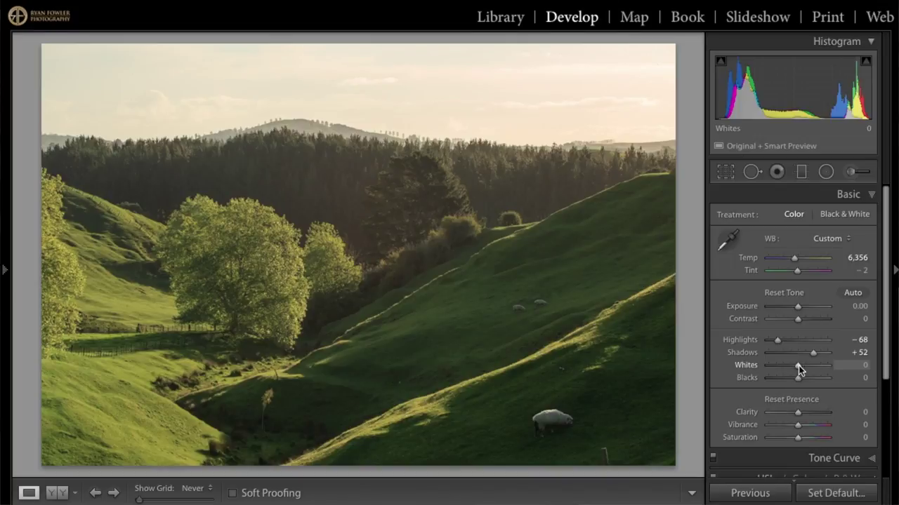
drag(798, 366, 807, 368)
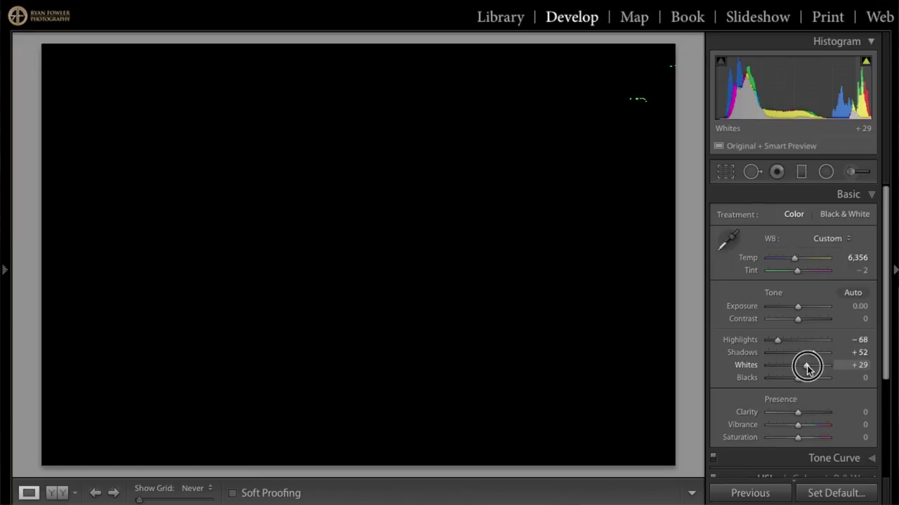
drag(808, 367, 804, 366)
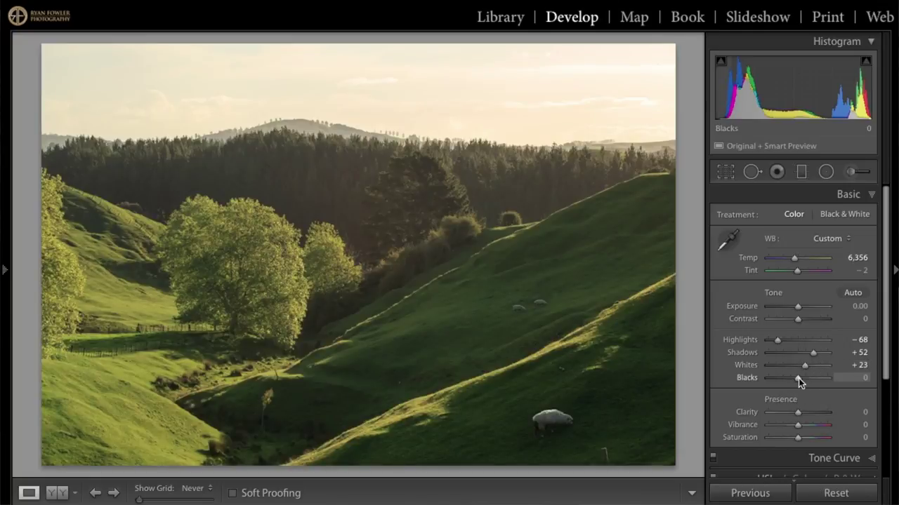
key(alt)
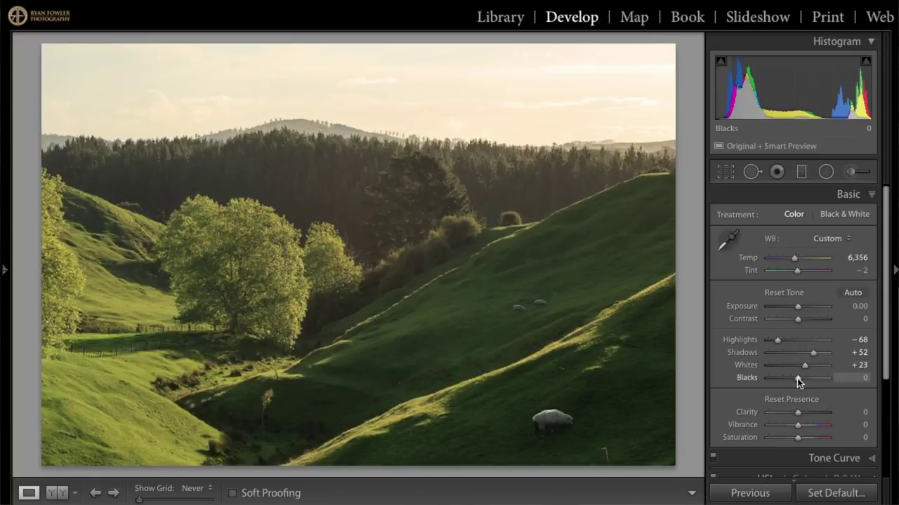
drag(797, 381, 789, 380)
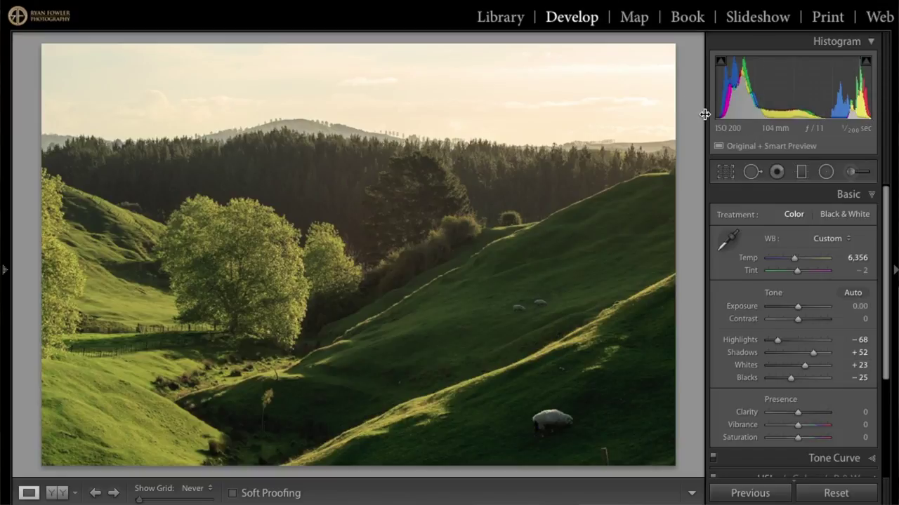
Step: Set Contrast to +14 and Clarity to +10
click(797, 319)
drag(797, 319, 802, 320)
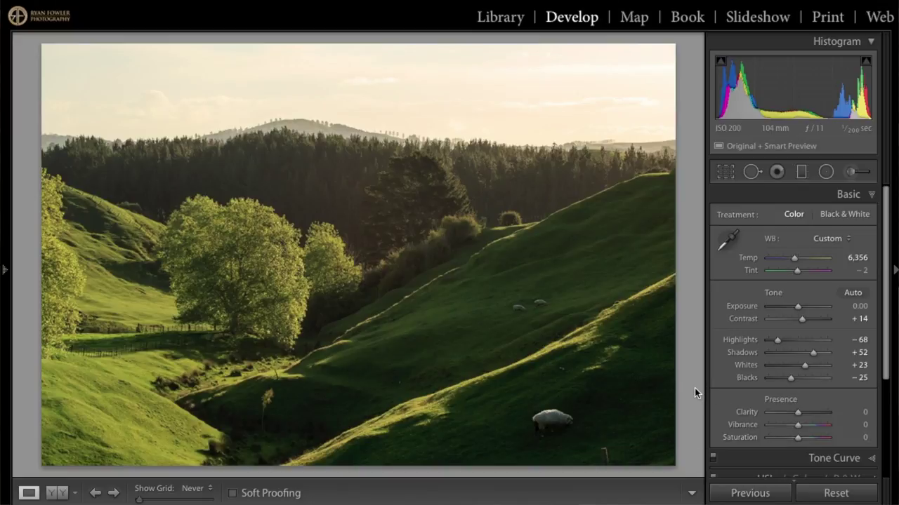
scroll(823, 374, down, 2)
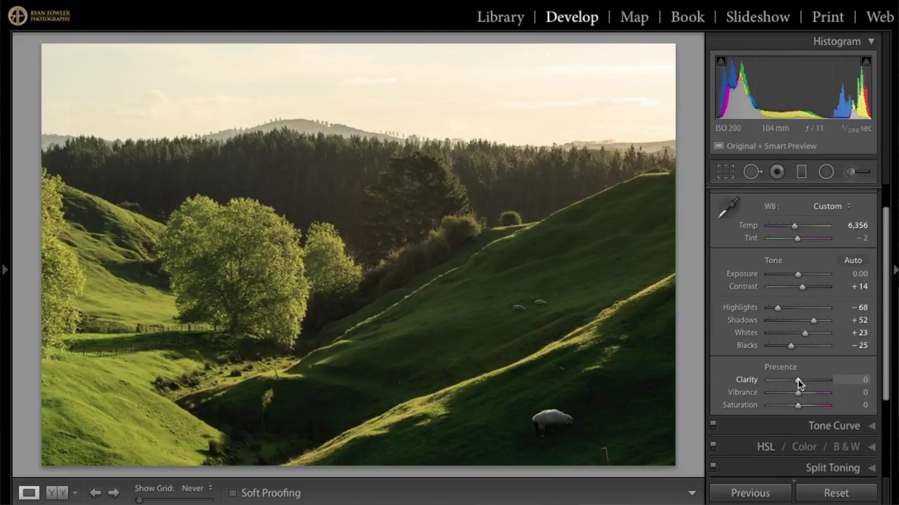
mouse_move(798, 380)
mouse_down()
mouse_move(809, 382)
mouse_move(801, 380)
mouse_up()
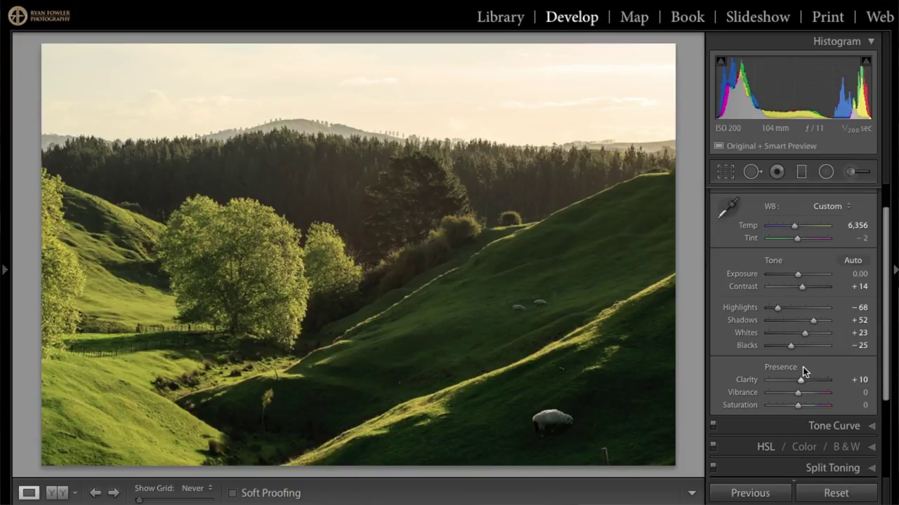
Step: Turn on Remove Chromatic Aberration and Enable Profile Corrections in the Lens Corrections
scroll(802, 367, down, 4)
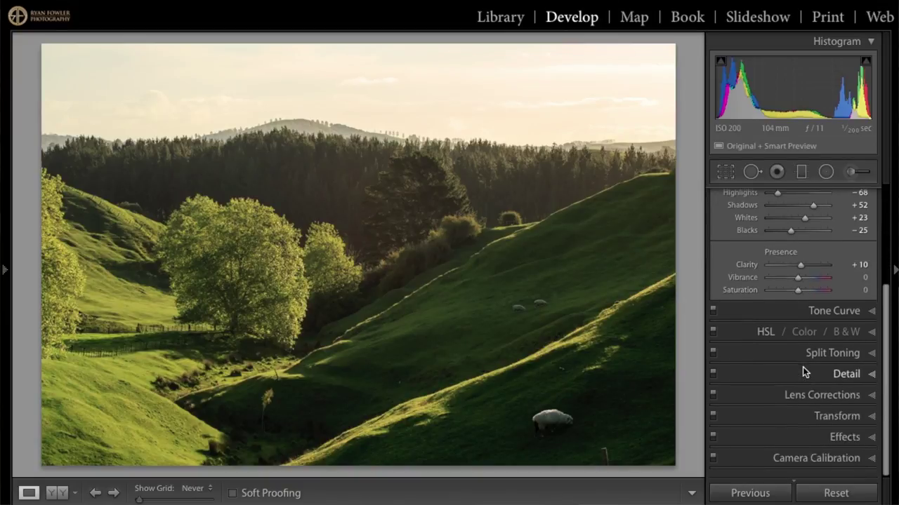
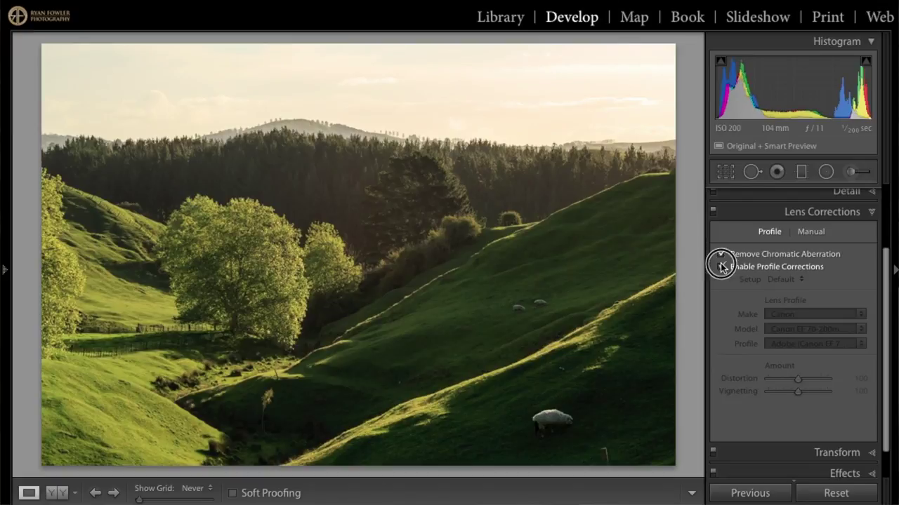
click(722, 267)
click(722, 267)
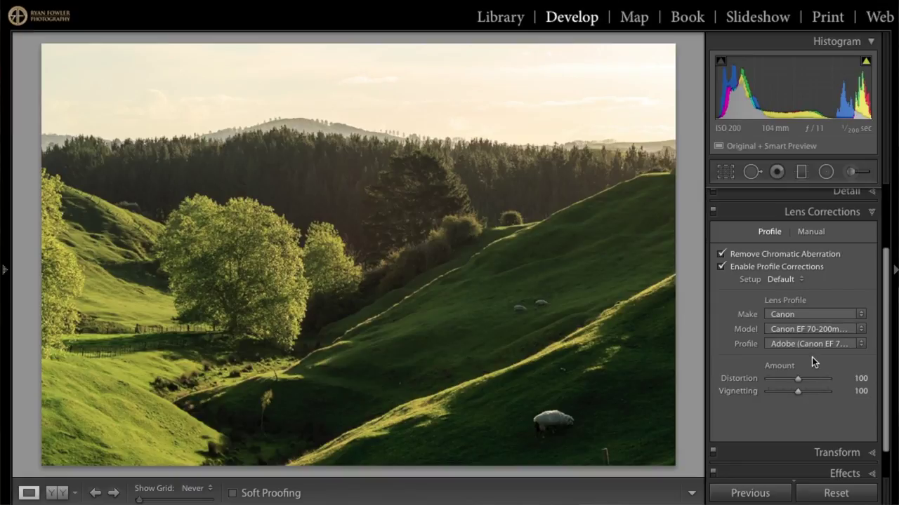
scroll(831, 385, down, 1)
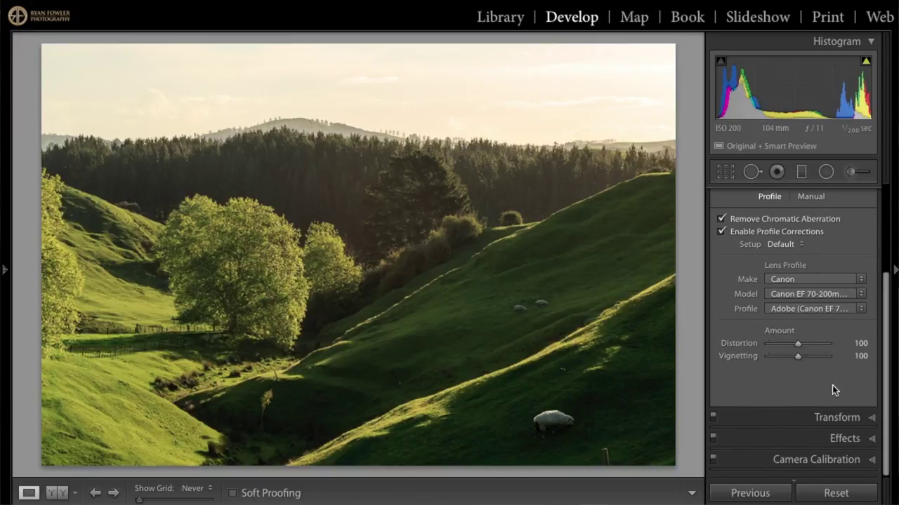
Step: Zoom the Detail preview in on the brown grass tufts in the valley below the large tree
scroll(832, 391, up, 3)
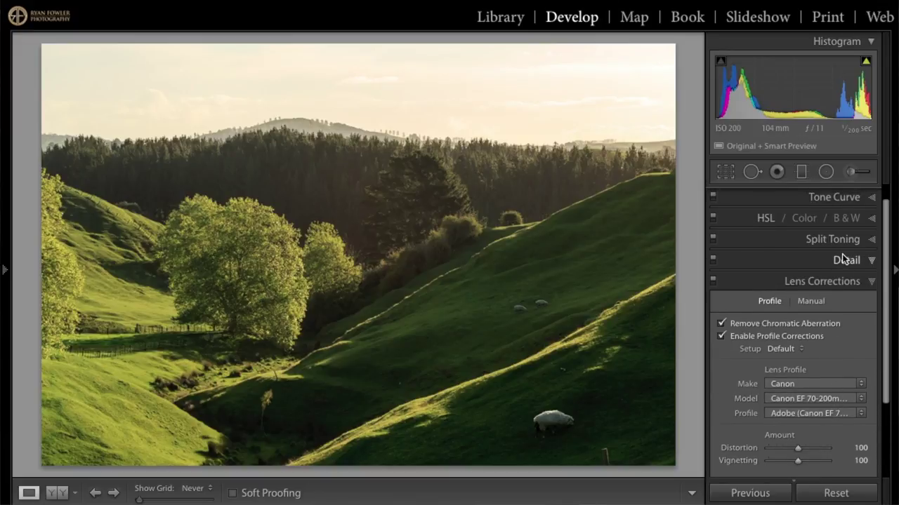
click(842, 260)
drag(786, 342, 795, 278)
scroll(792, 354, down, 1)
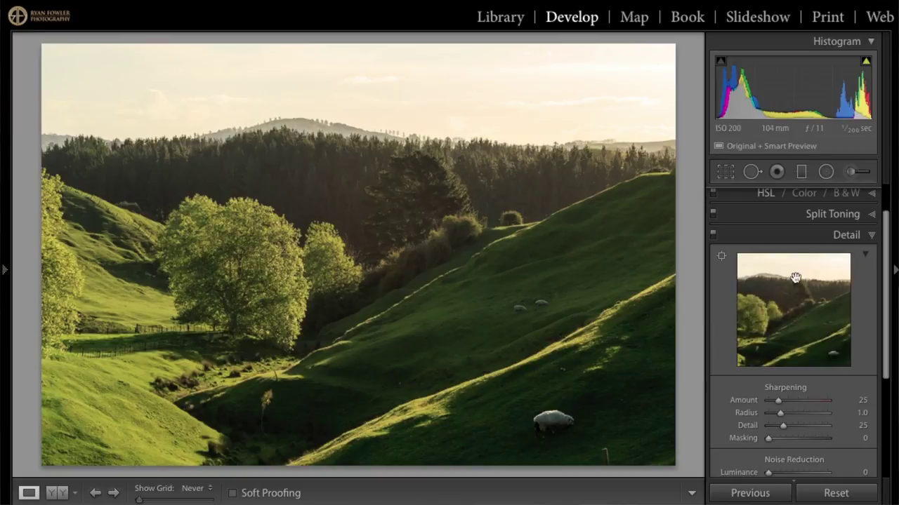
click(746, 328)
click(794, 309)
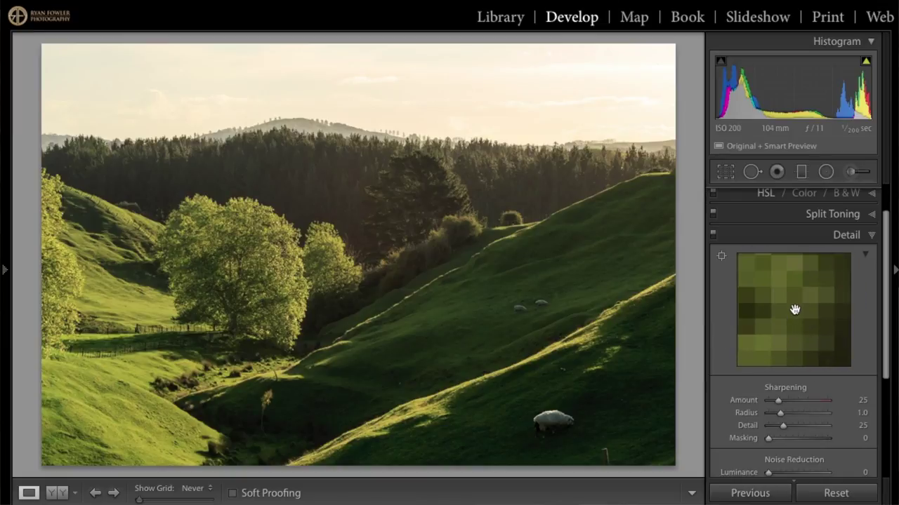
click(783, 315)
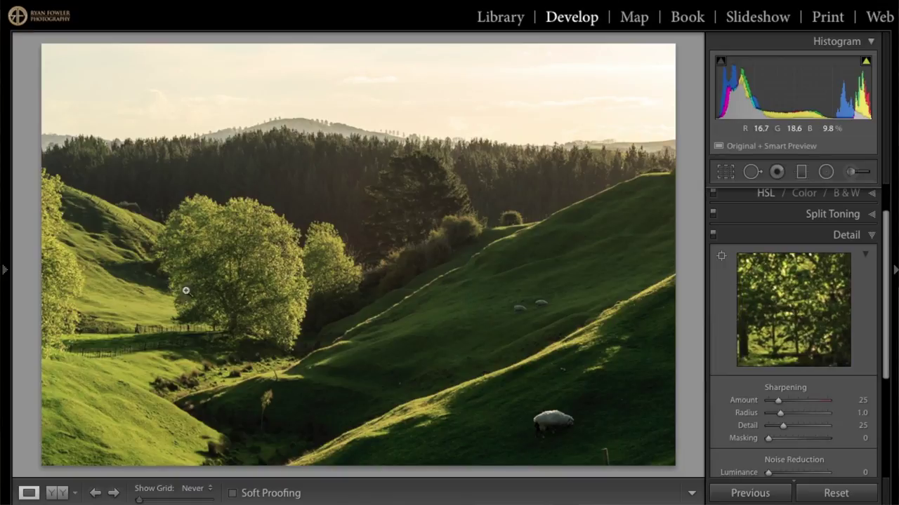
click(747, 285)
click(782, 321)
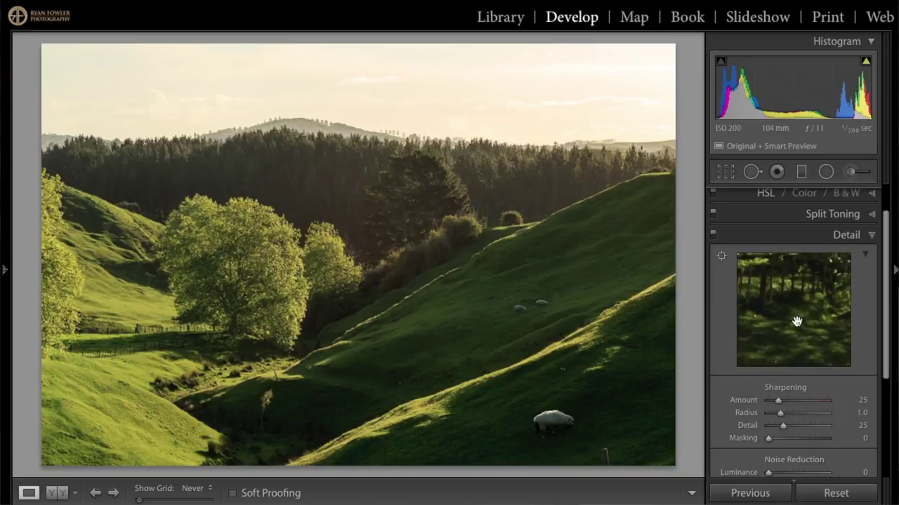
click(796, 322)
click(782, 341)
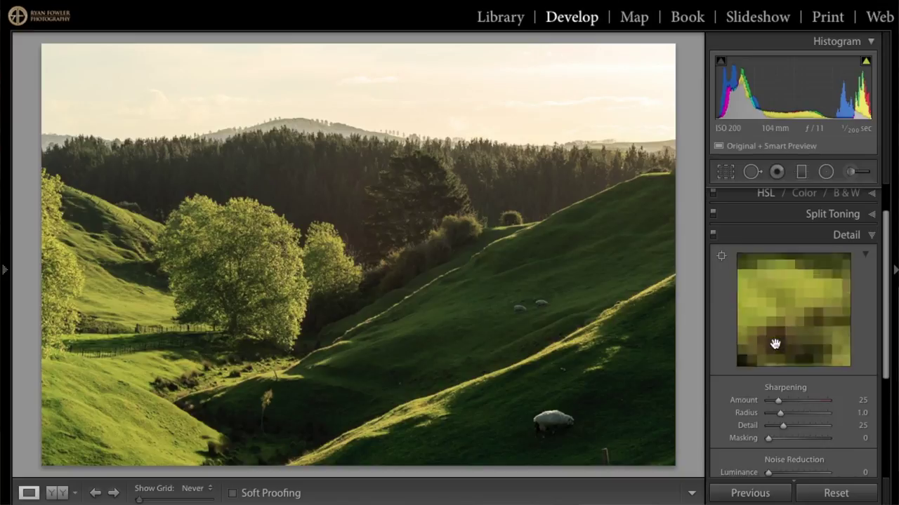
mouse_move(782, 342)
mouse_down()
mouse_move(782, 315)
mouse_move(778, 330)
mouse_up()
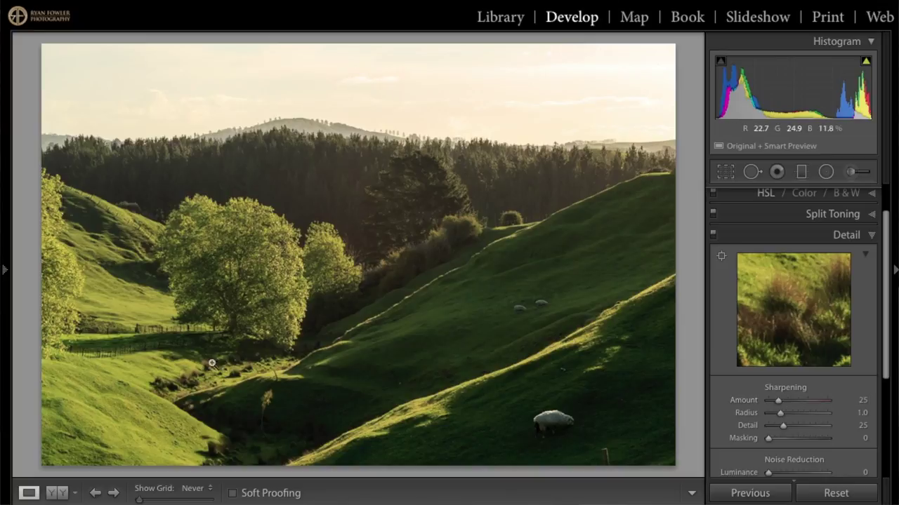
Step: Set the sharpening Amount to 53 and Masking to 66, checking the mask preview
drag(778, 402, 790, 403)
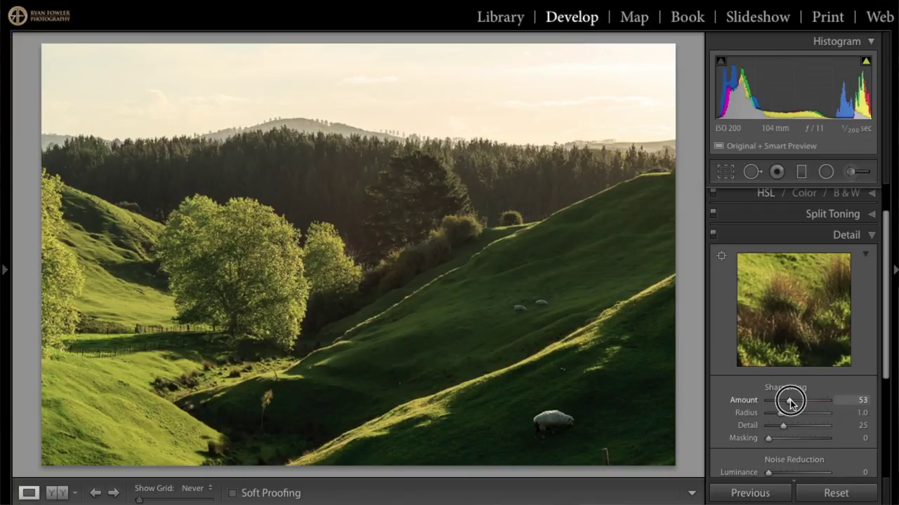
scroll(789, 400, down, 3)
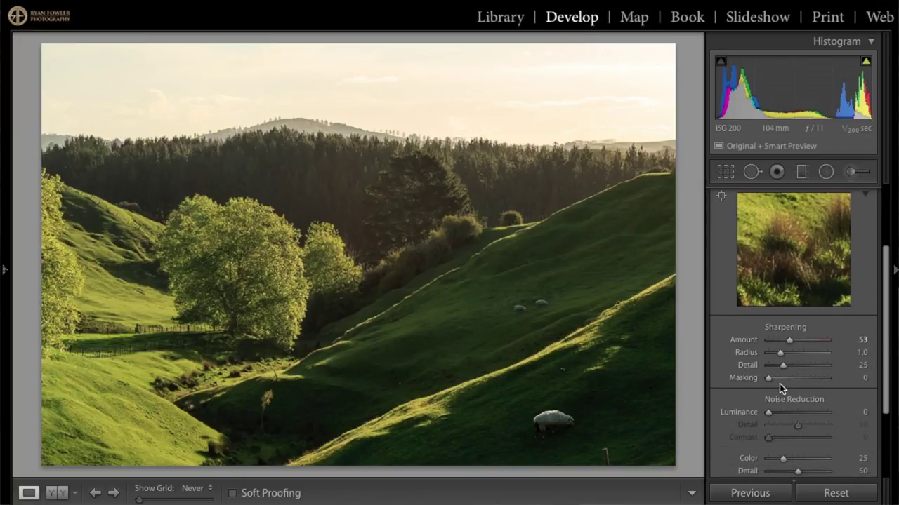
key(alt)
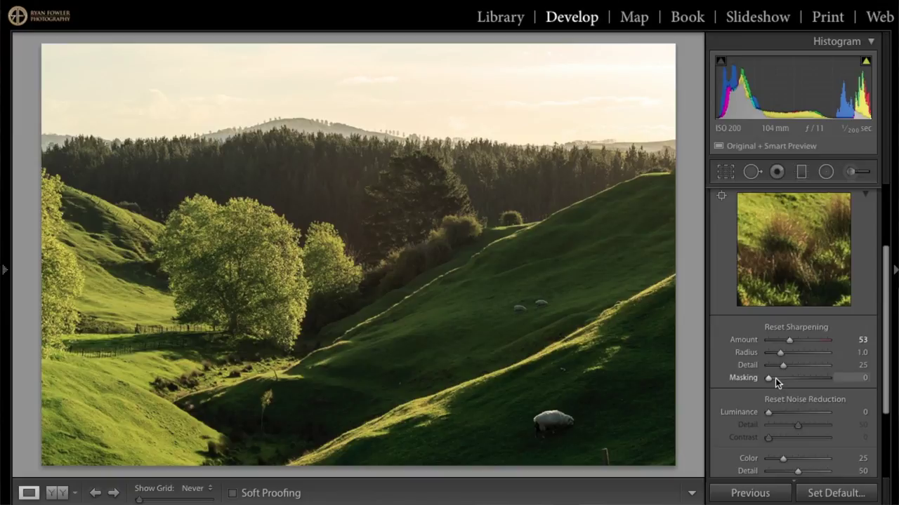
drag(766, 381, 806, 378)
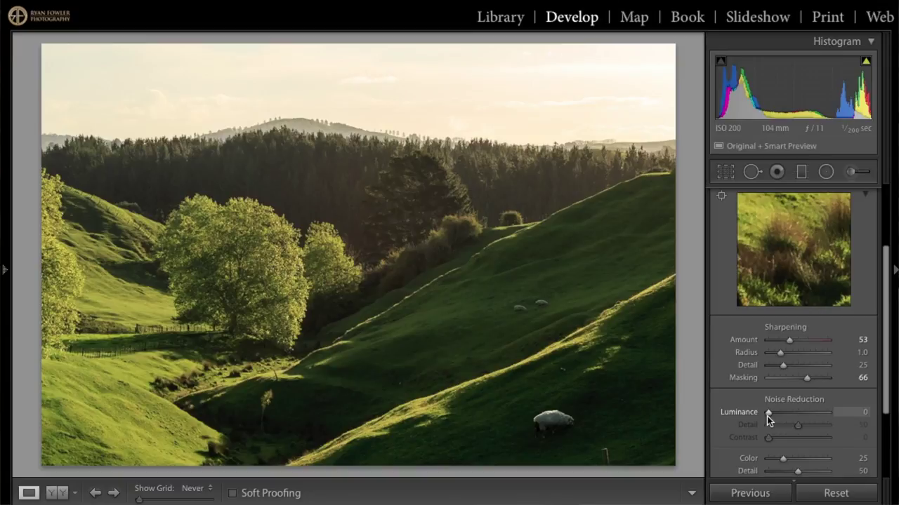
Step: Try a Luminance noise reduction of 15, inspect the dark pine tree at full zoom and reset the value
drag(767, 413, 774, 415)
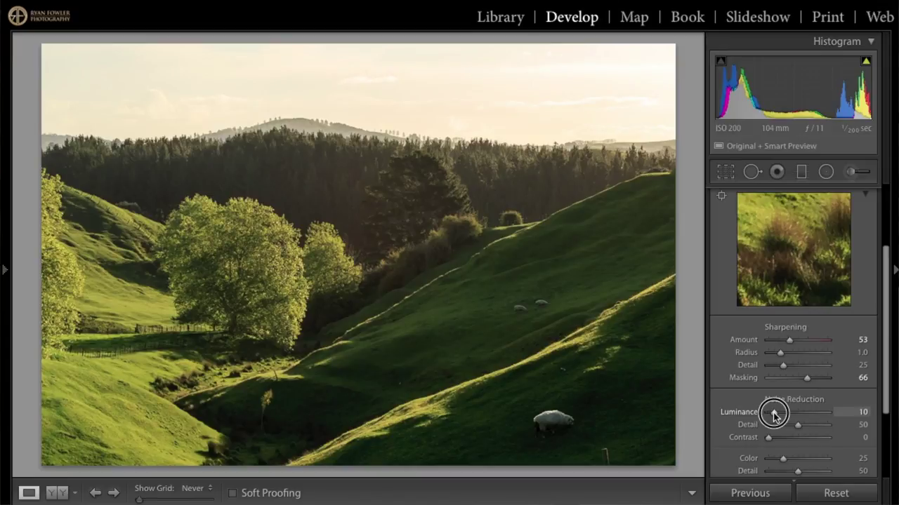
drag(775, 414, 777, 415)
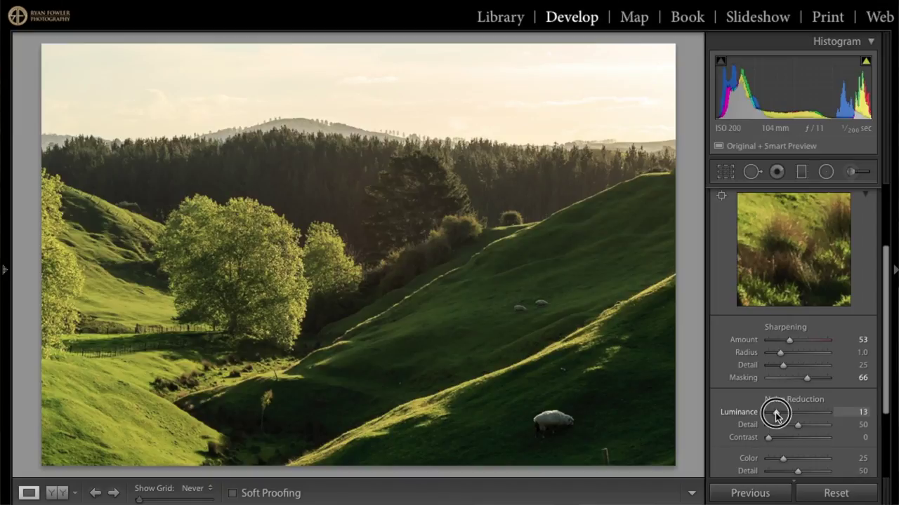
drag(776, 415, 777, 416)
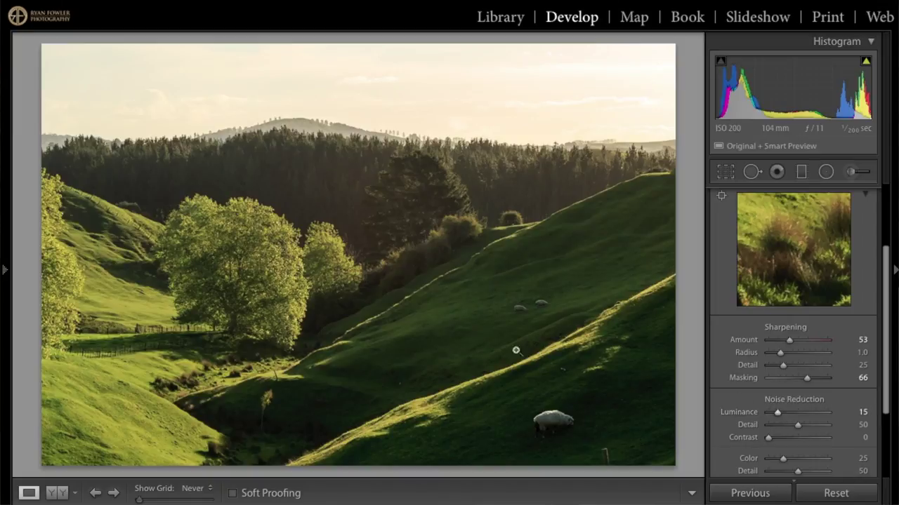
click(407, 192)
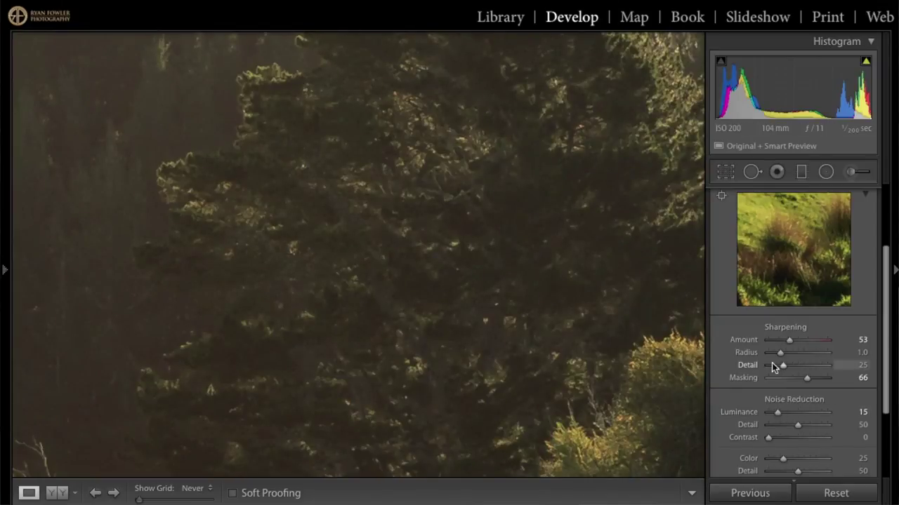
double_click(778, 413)
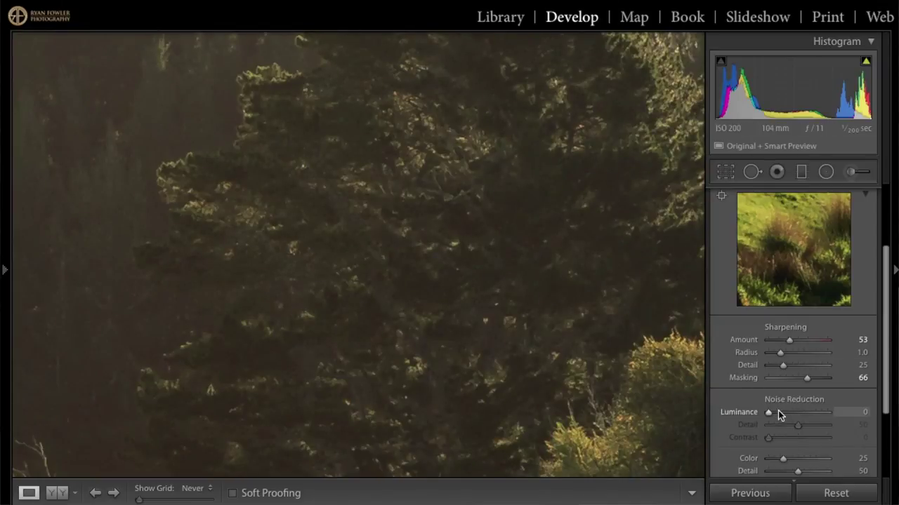
Step: Place the Detail preview on the dark forest and set the Luminance noise reduction to 16
click(820, 242)
click(800, 225)
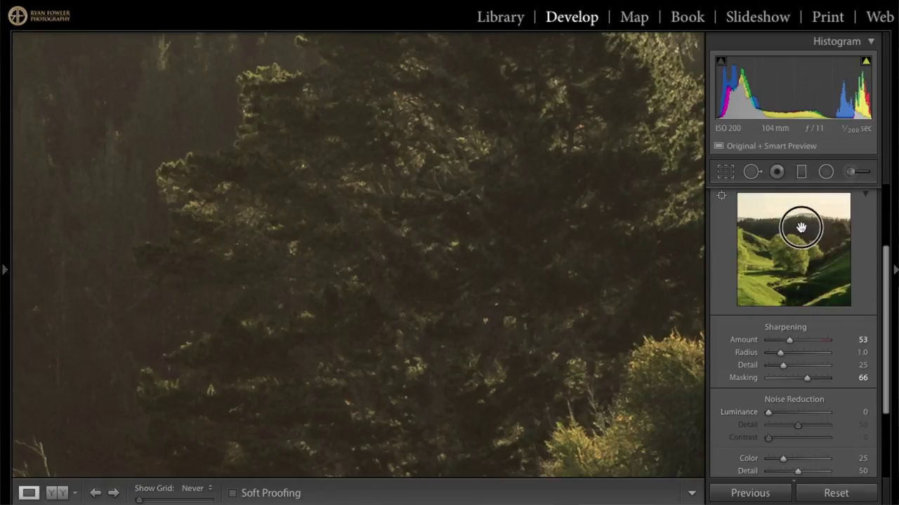
click(799, 236)
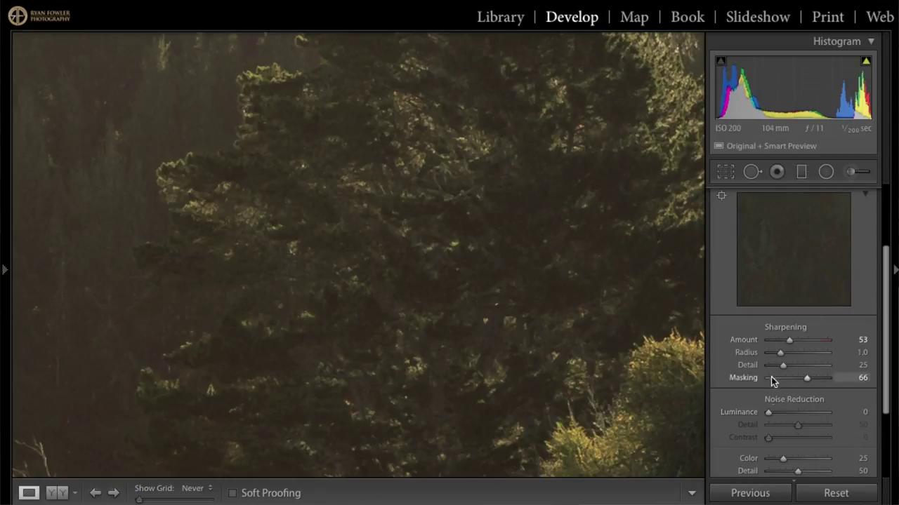
drag(769, 414, 778, 414)
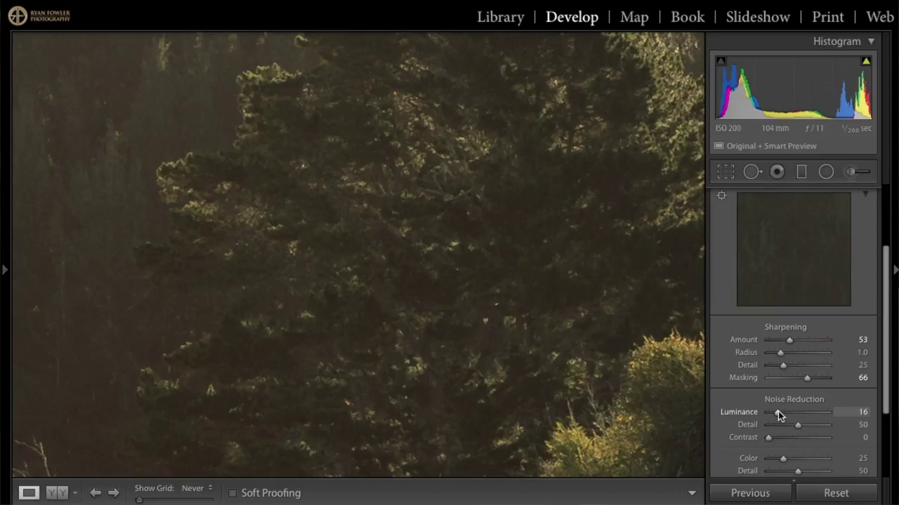
click(648, 305)
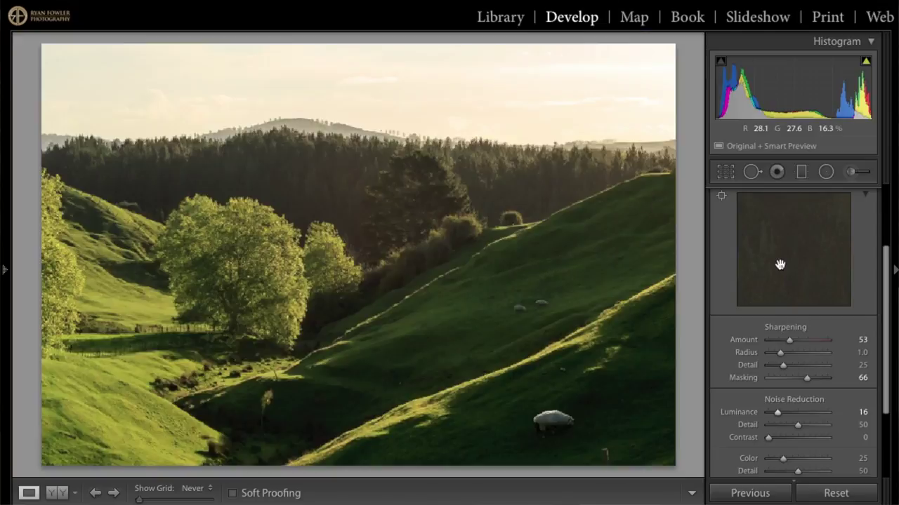
Step: Collapse the Detail settings and compare the edited photo with its Before version
scroll(779, 267, up, 2)
click(820, 253)
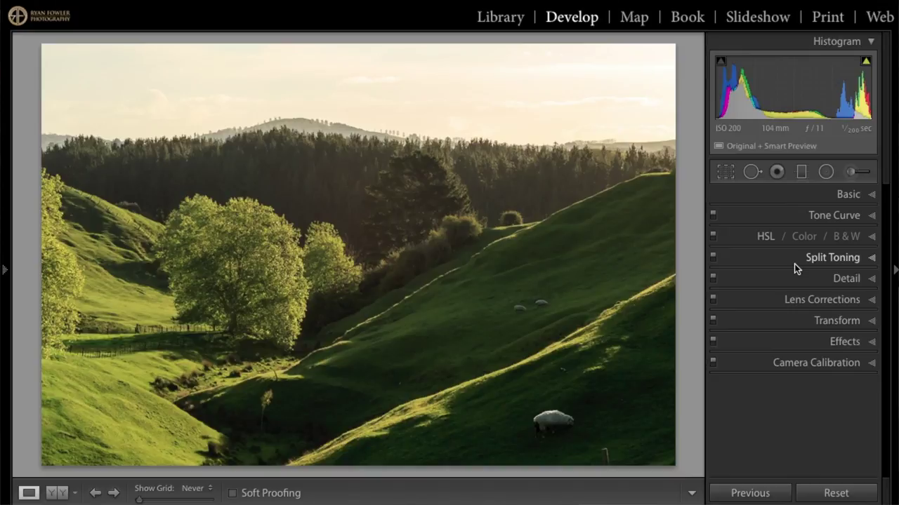
key(backslash)
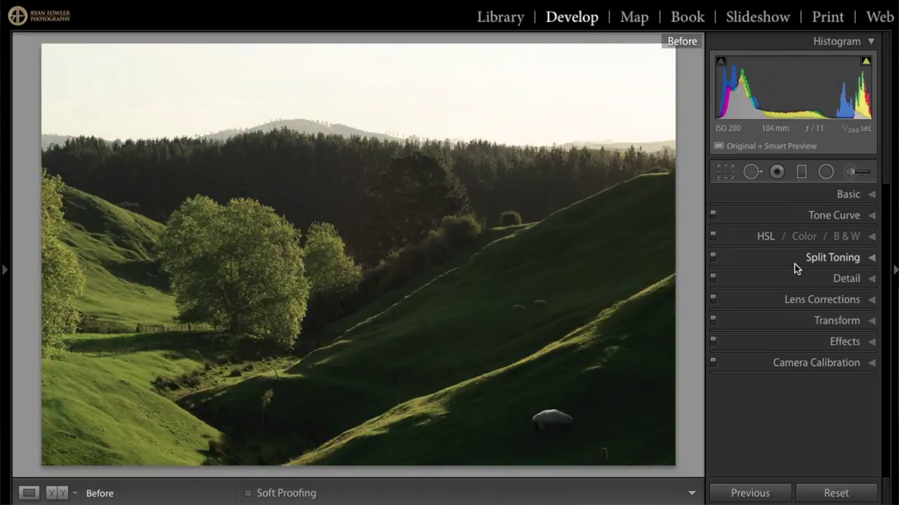
key(backslash)
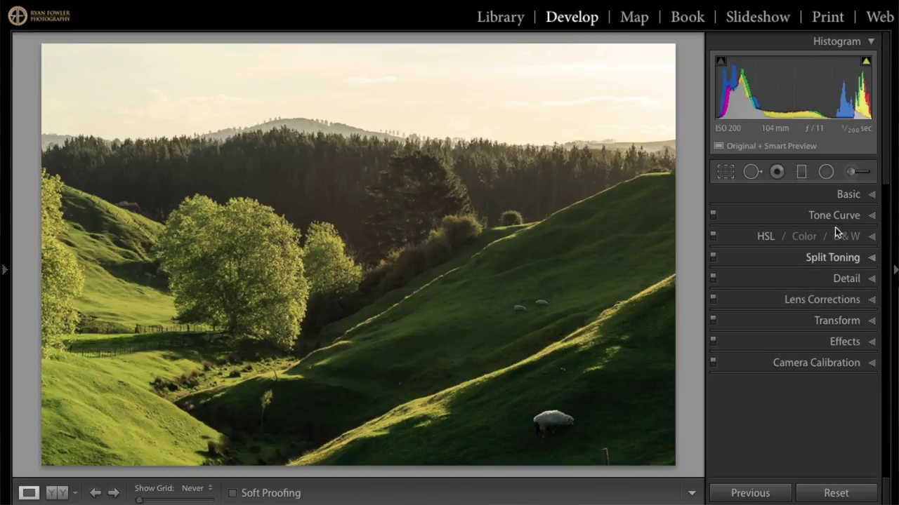
Step: Expand the HSL settings to reach the Saturation and Luminance adjustments
click(765, 237)
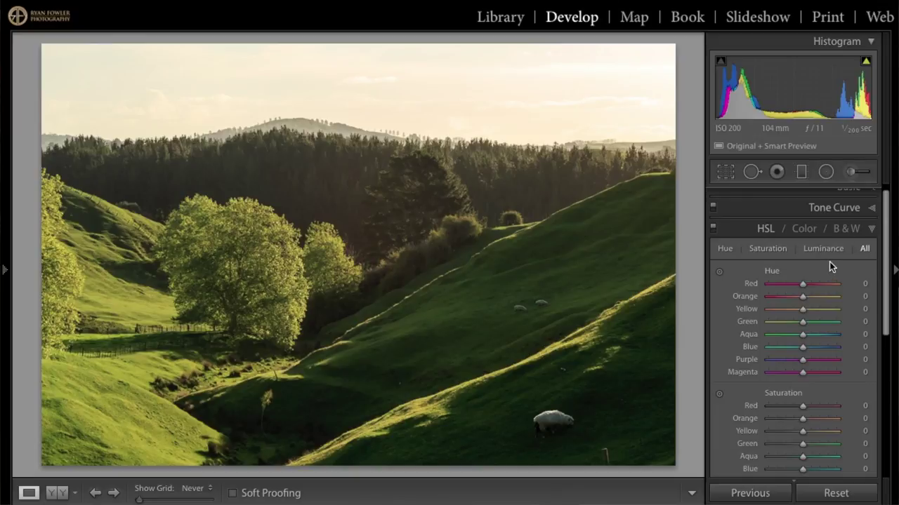
scroll(801, 359, down, 5)
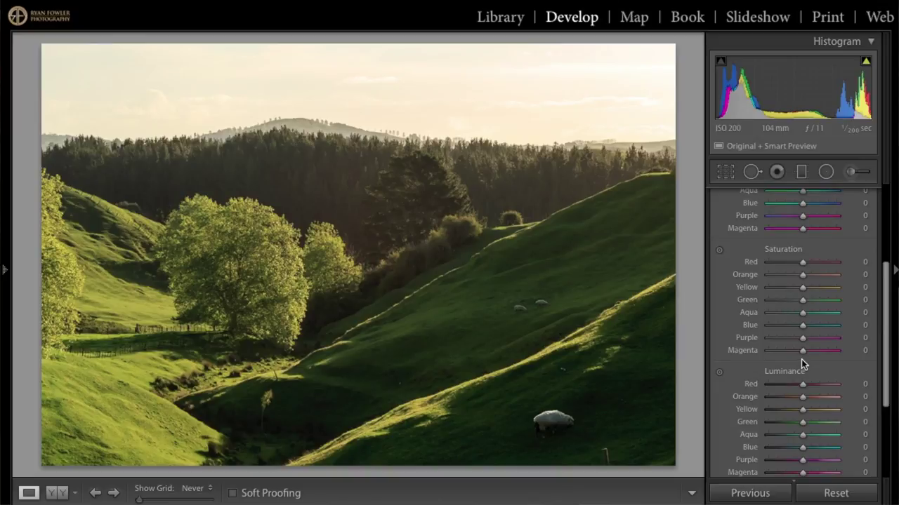
scroll(805, 377, down, 1)
scroll(805, 377, up, 1)
Step: Test the Red, Orange and Yellow Saturation one at a time at +100, resetting each to 0
drag(802, 253, 840, 249)
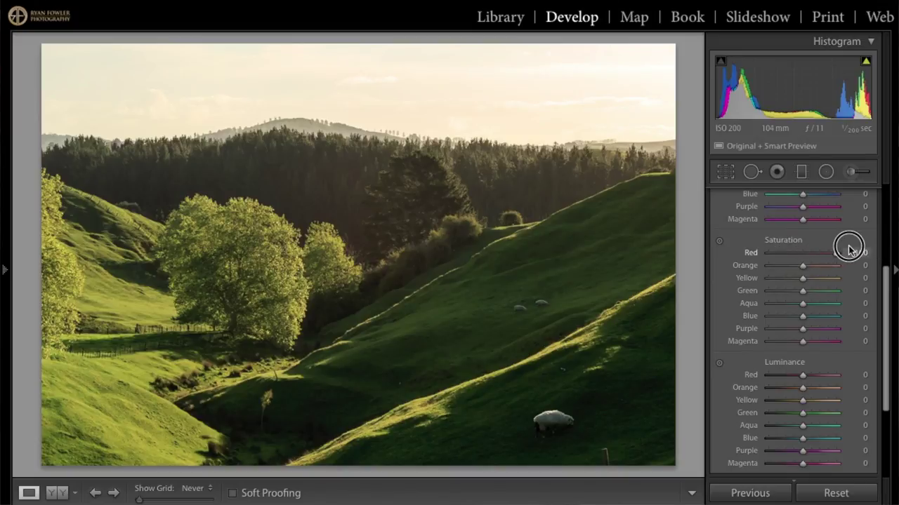
double_click(838, 254)
drag(803, 265, 854, 263)
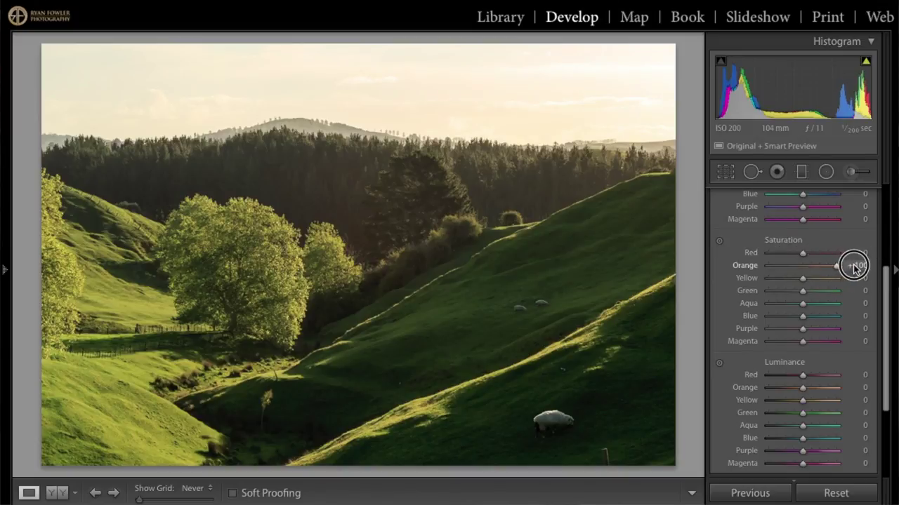
double_click(837, 268)
drag(803, 278, 859, 282)
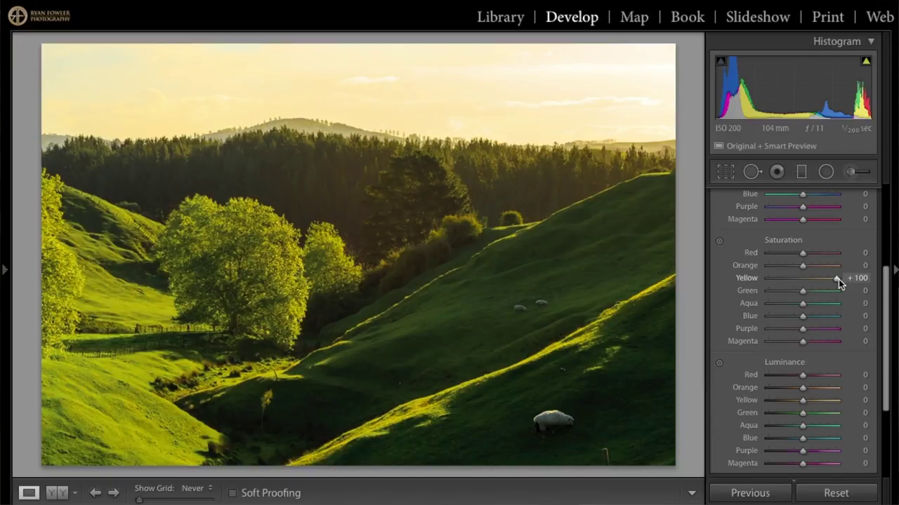
drag(836, 280, 806, 279)
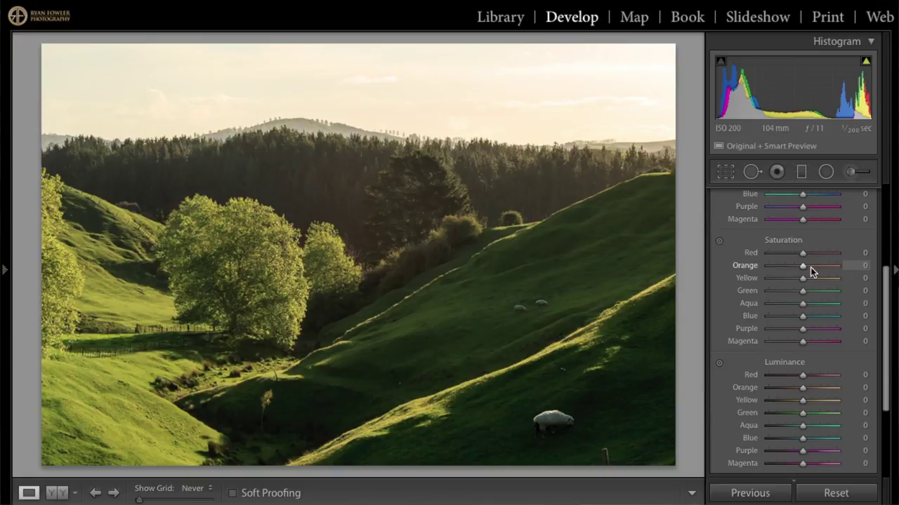
Step: Set the HSL Saturation to +12 for Orange, +22 for Yellow and +12 for Green
drag(803, 267, 806, 294)
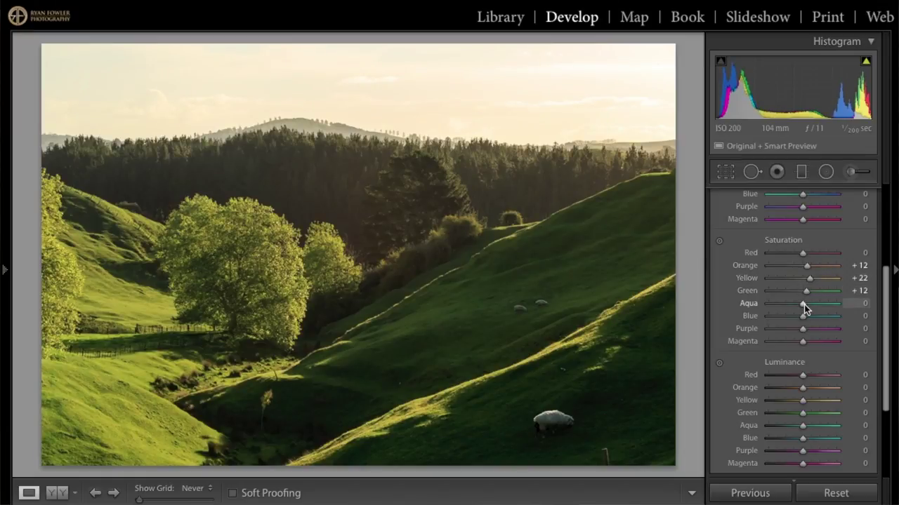
Step: Test the Blue Saturation at +100 and a strong Aqua Saturation boost, resetting both to 0
drag(804, 315, 896, 322)
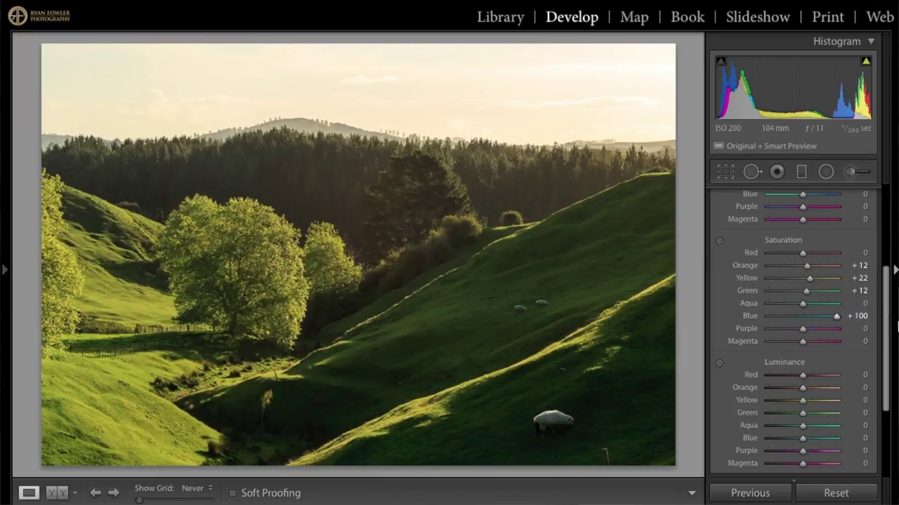
double_click(837, 318)
drag(802, 304, 839, 306)
double_click(838, 305)
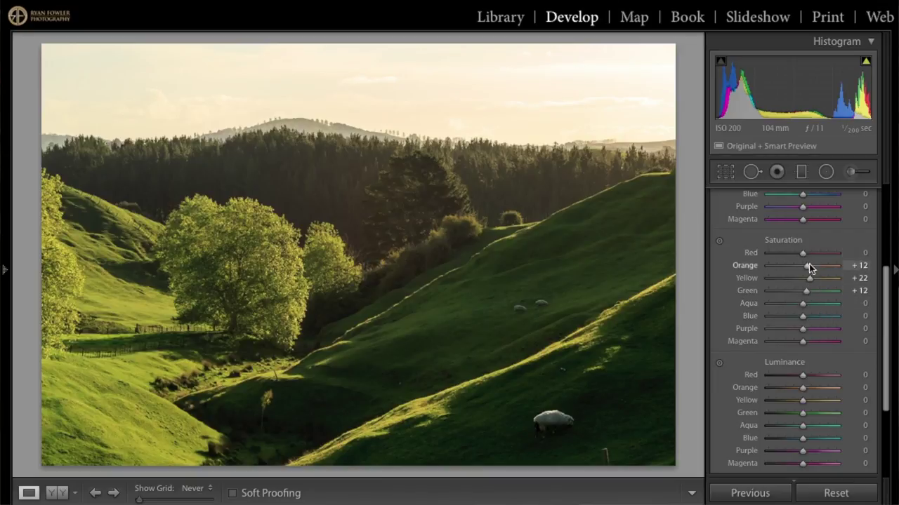
Step: Compare the photo with and without the HSL saturation changes, leaving the HSL adjustments enabled
scroll(782, 235, up, 3)
scroll(782, 236, up, 4)
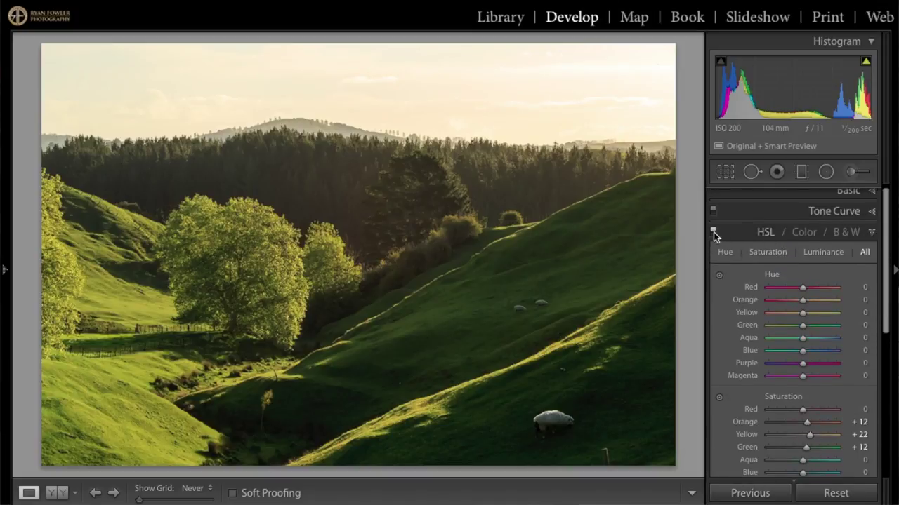
click(713, 233)
click(714, 233)
click(713, 233)
click(713, 232)
click(713, 233)
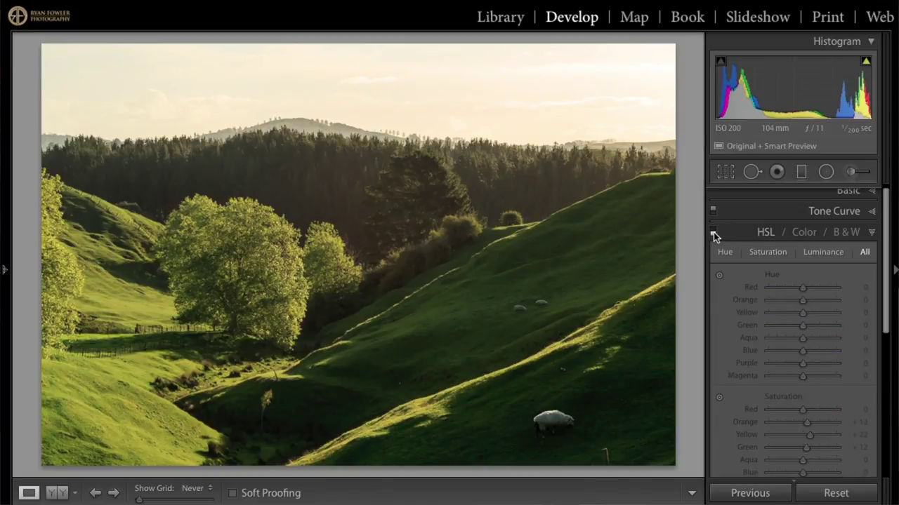
click(713, 233)
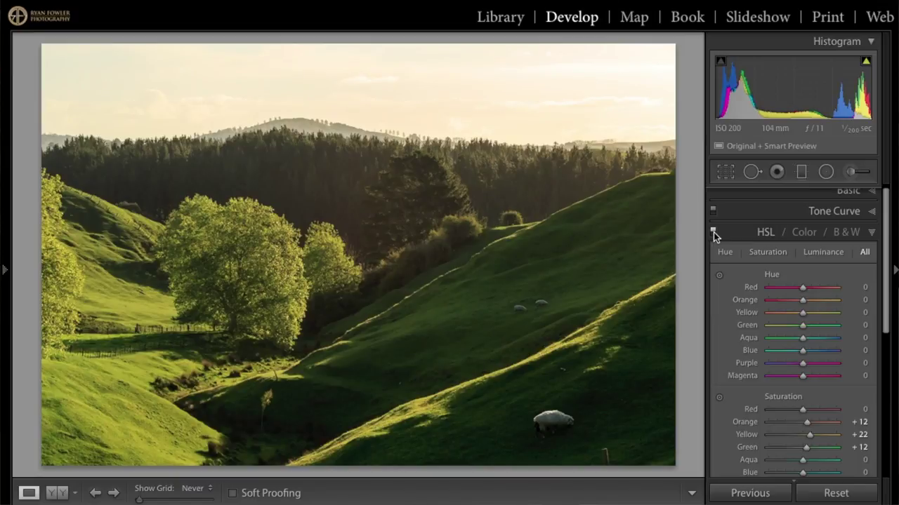
click(713, 233)
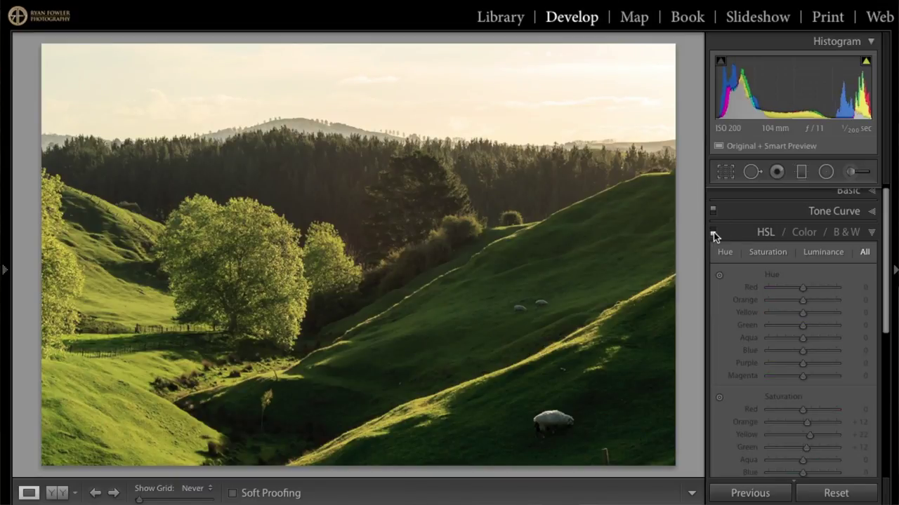
click(713, 233)
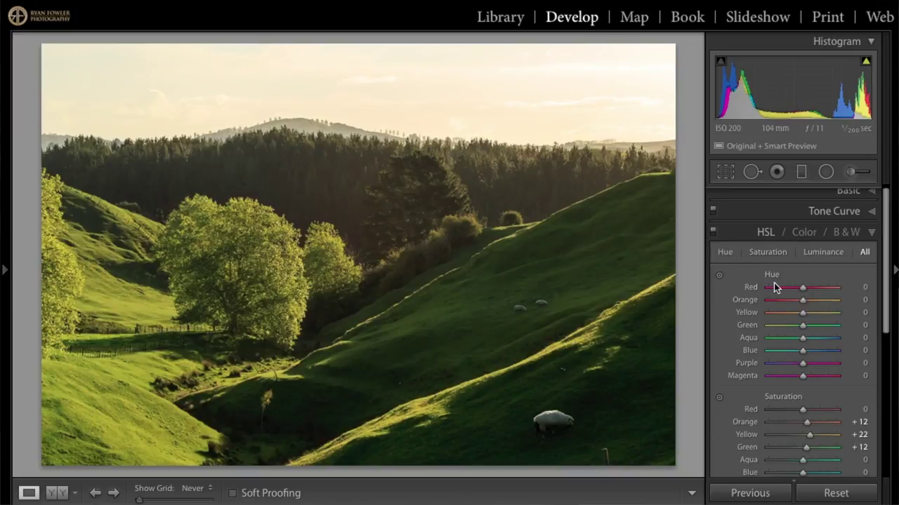
Step: Test the Orange Luminance at +100 and -100 and reset it to 0
scroll(773, 283, down, 5)
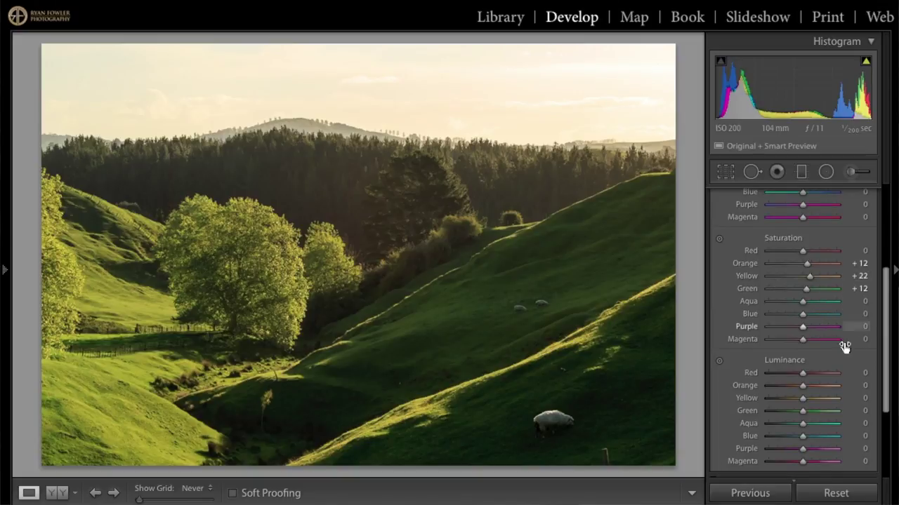
scroll(810, 377, down, 1)
scroll(810, 377, down, 2)
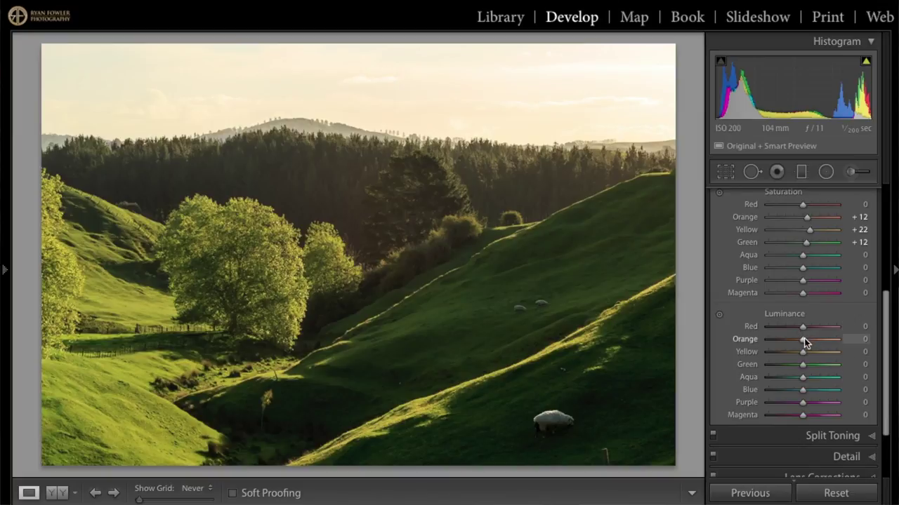
drag(804, 338, 845, 339)
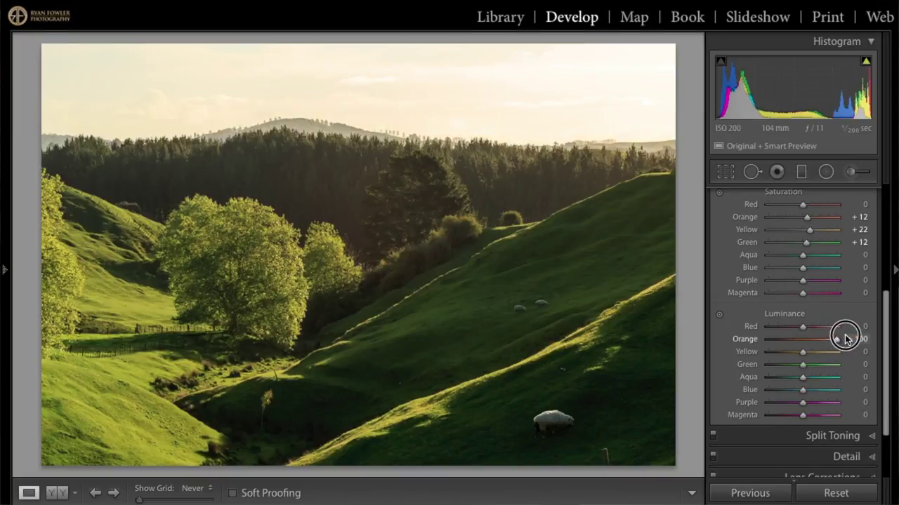
drag(855, 327, 729, 321)
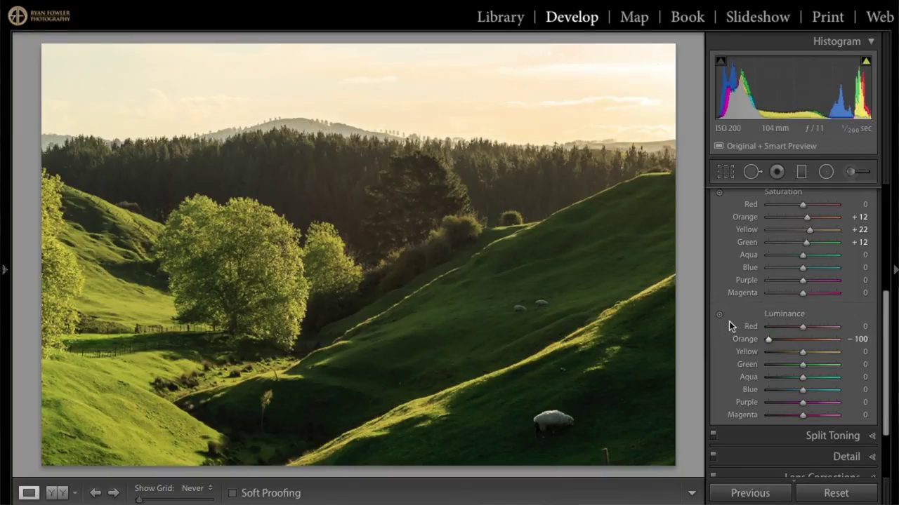
double_click(768, 340)
Step: Set the HSL Luminance to -57 for Orange, -3 for Yellow and -7 for Green
drag(805, 342, 820, 356)
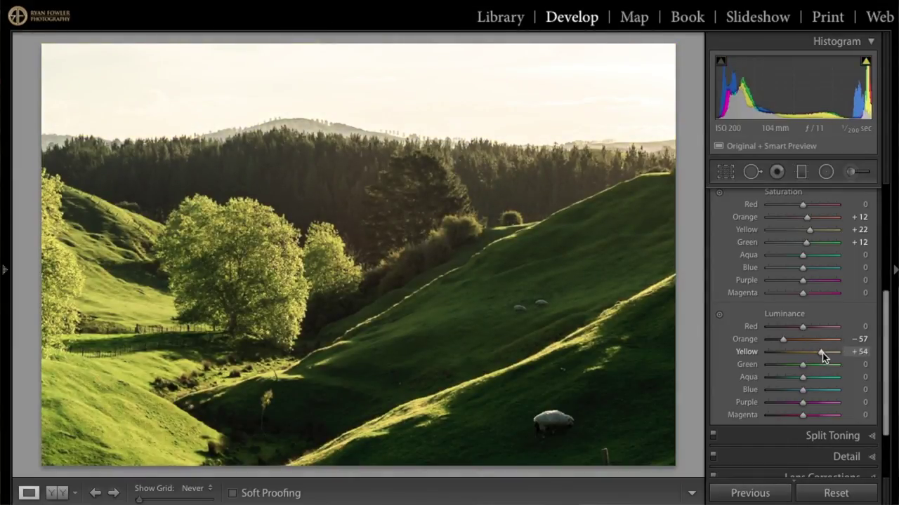
double_click(822, 354)
drag(802, 353, 800, 367)
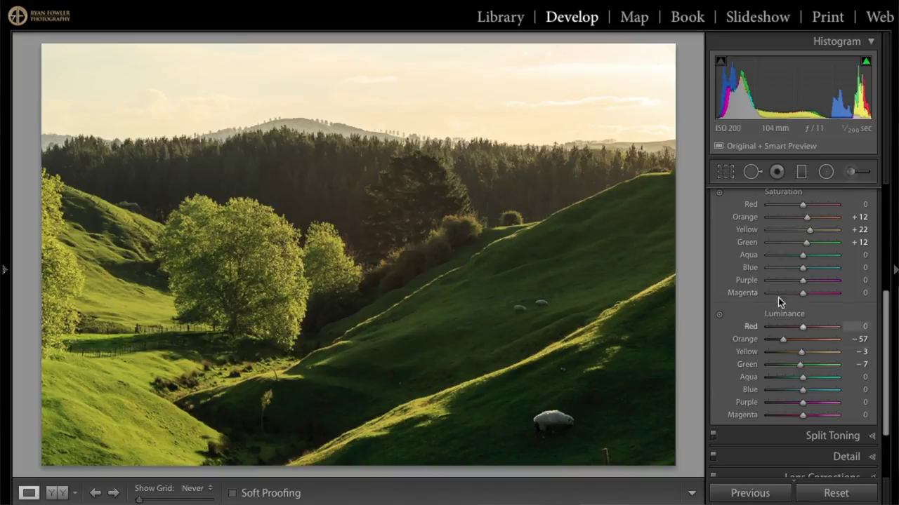
Step: Toggle the HSL adjustments off and on to check the combined saturation and luminance effect, leaving them enabled
scroll(780, 302, up, 3)
scroll(776, 301, up, 6)
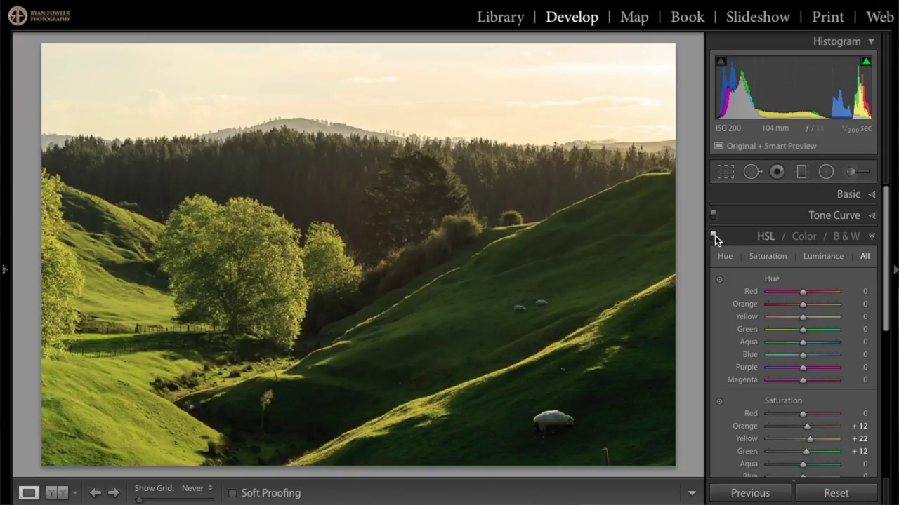
click(714, 236)
click(714, 236)
click(714, 236)
click(714, 236)
click(714, 236)
click(714, 236)
click(714, 236)
click(714, 236)
Step: Start a new Adjustment Brush with all effect values reset, then set Temp to 7 and Highlights to 23
click(763, 236)
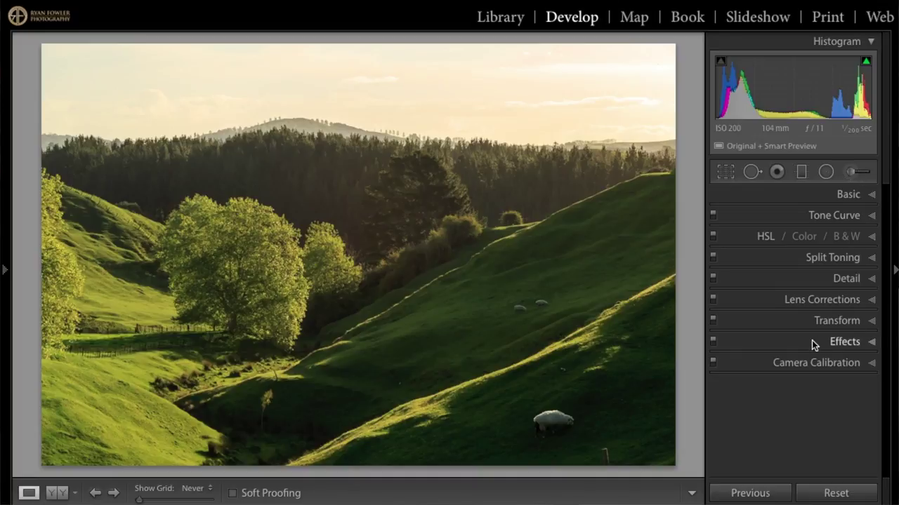
click(856, 173)
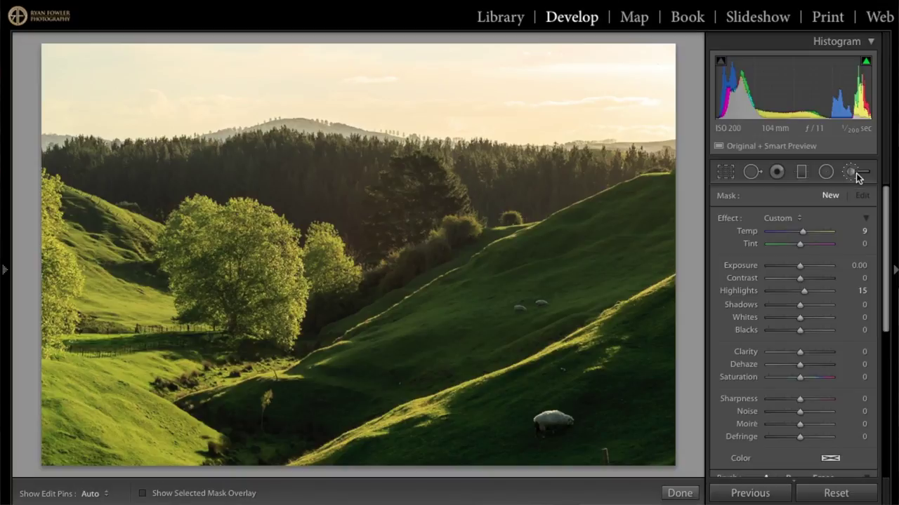
double_click(722, 217)
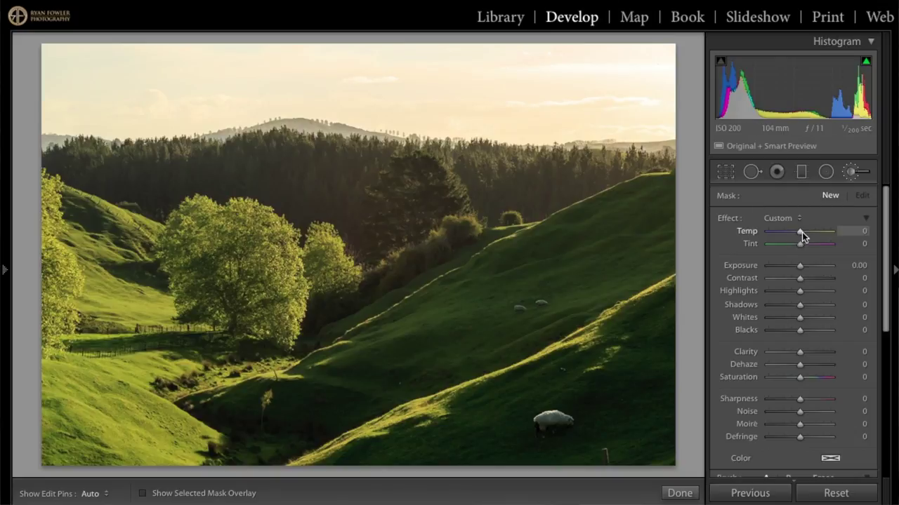
drag(802, 232, 803, 235)
drag(801, 291, 807, 292)
scroll(790, 317, down, 5)
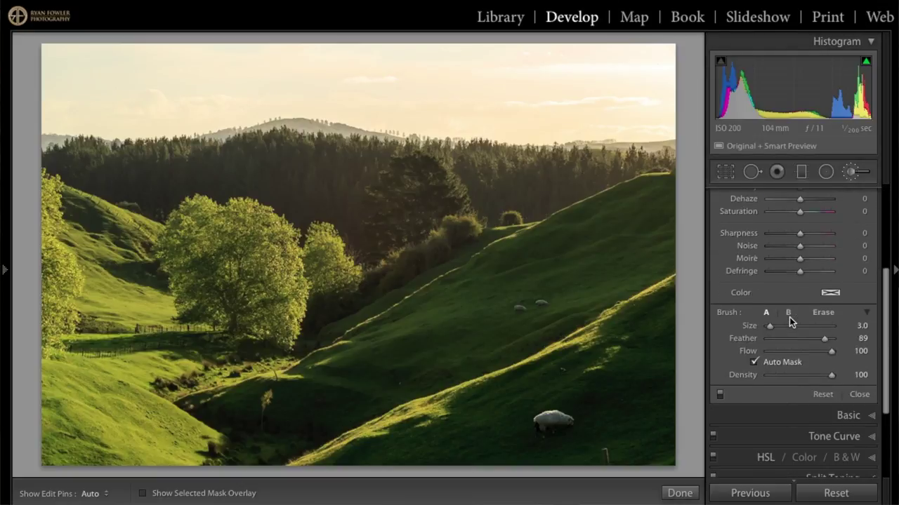
Step: Set the brush Feather to 100 and adjust its Size to 2.0
drag(826, 338, 860, 340)
key(bracketright)
key(bracketright)
key(bracketright)
key(bracketright)
key(bracketright)
key(bracketright)
key(bracketleft)
key(bracketleft)
key(bracketleft)
key(bracketleft)
key(bracketleft)
key(bracketleft)
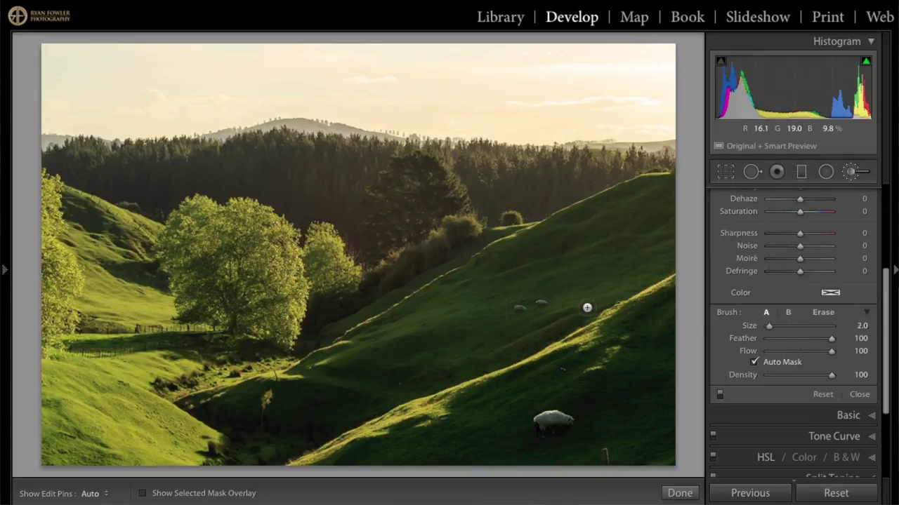
Step: Brush the warm highlight effect along the sunlit ridge of the foreground hill above the large sheep, using brush size 3.0
click(587, 308)
key(h)
key(h)
key(h)
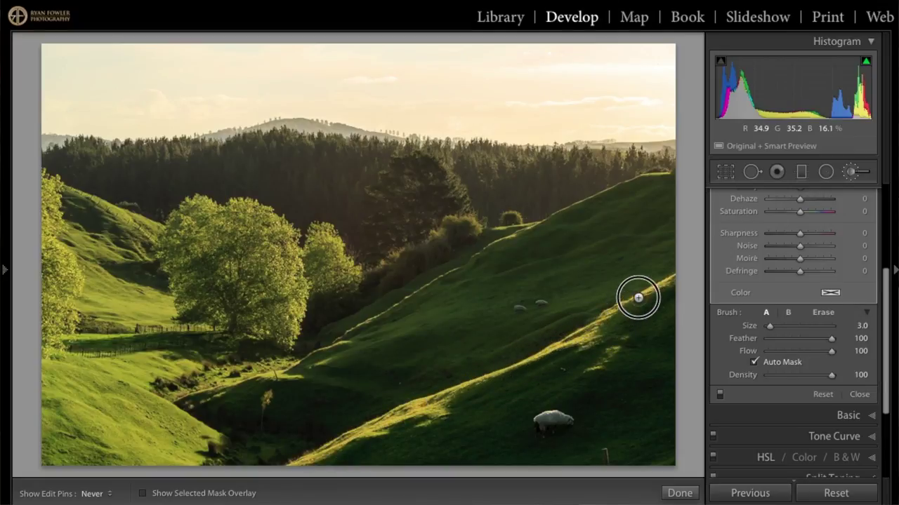
key(h)
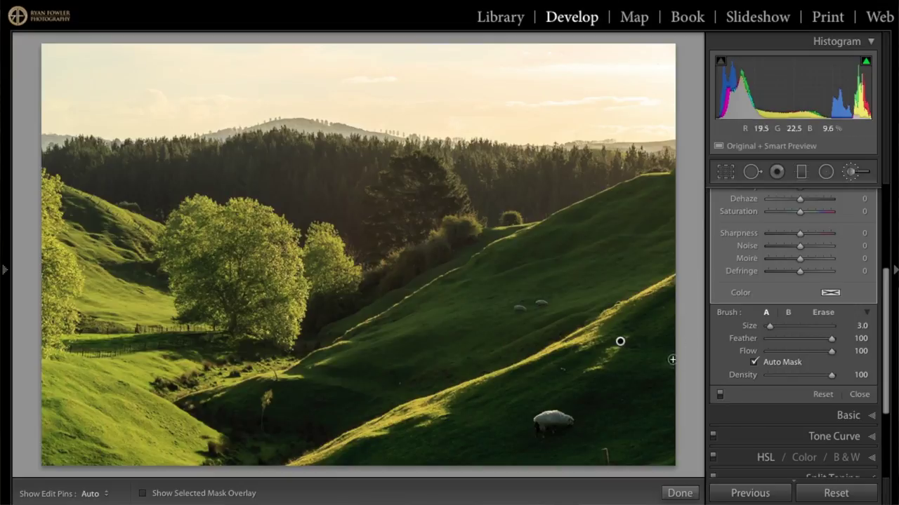
Step: Toggle the brush adjustments off and on to compare the ridge with and without them, leaving them enabled
click(720, 396)
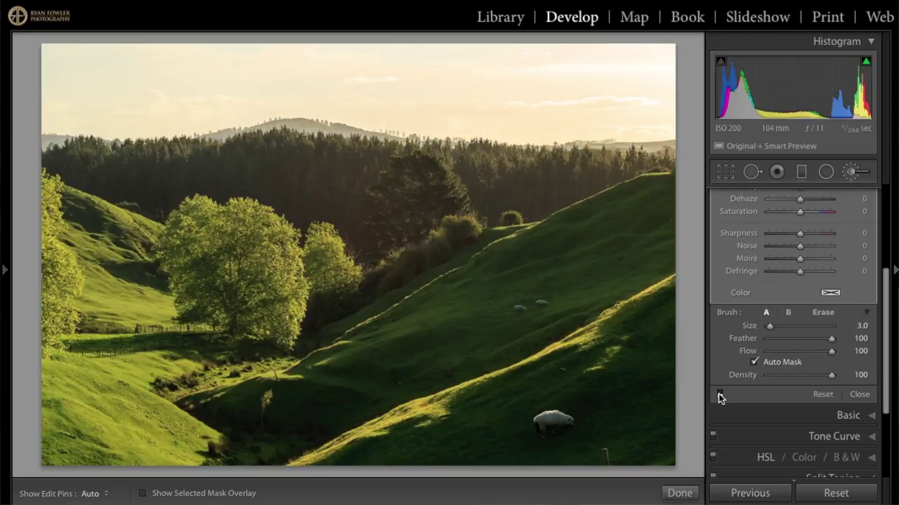
click(719, 396)
click(719, 396)
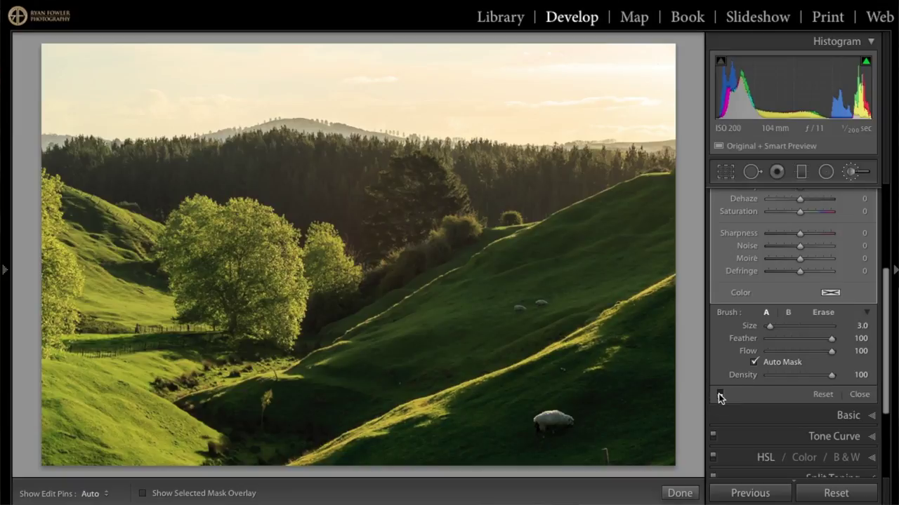
click(719, 396)
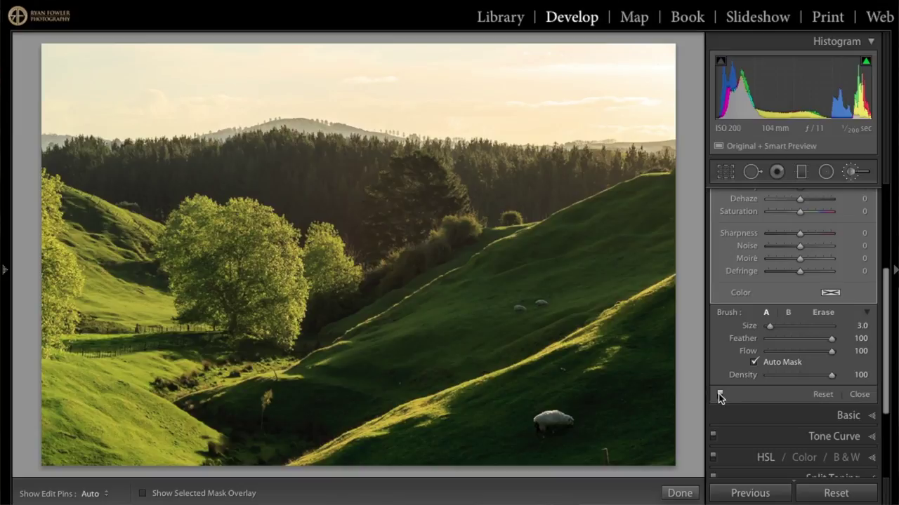
Step: Brush the effect onto the back of the large foreground sheep with brush size 1.0
key(bracketleft)
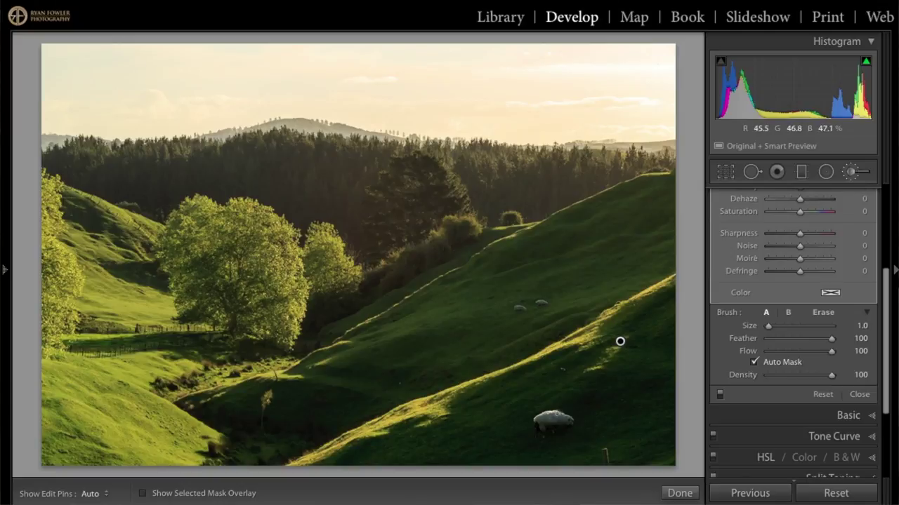
key(h)
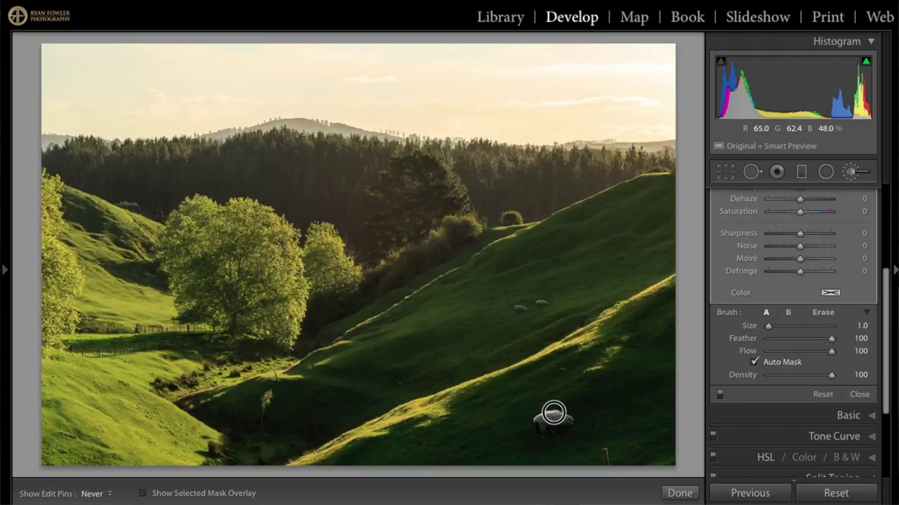
key(h)
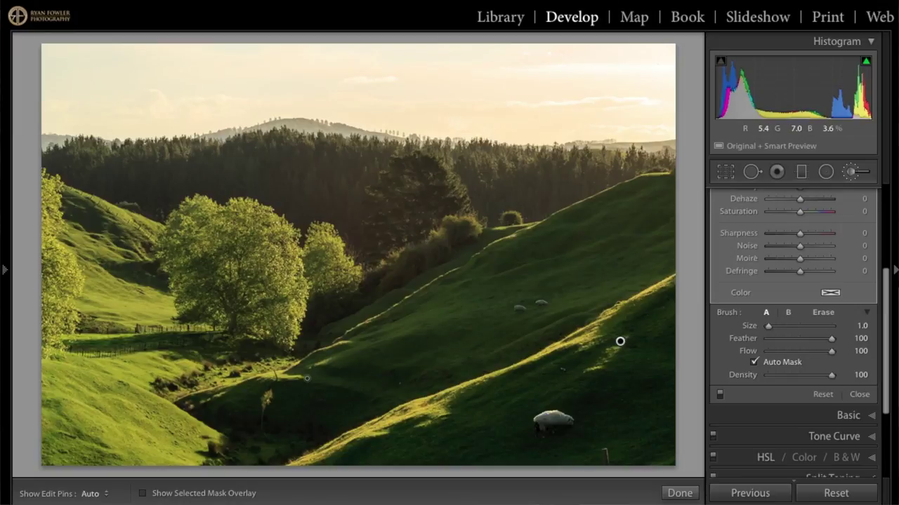
Step: Brush the effect along the sunlit ridge of the middle hill with brush size 2.0
key(h)
key(h)
key(h)
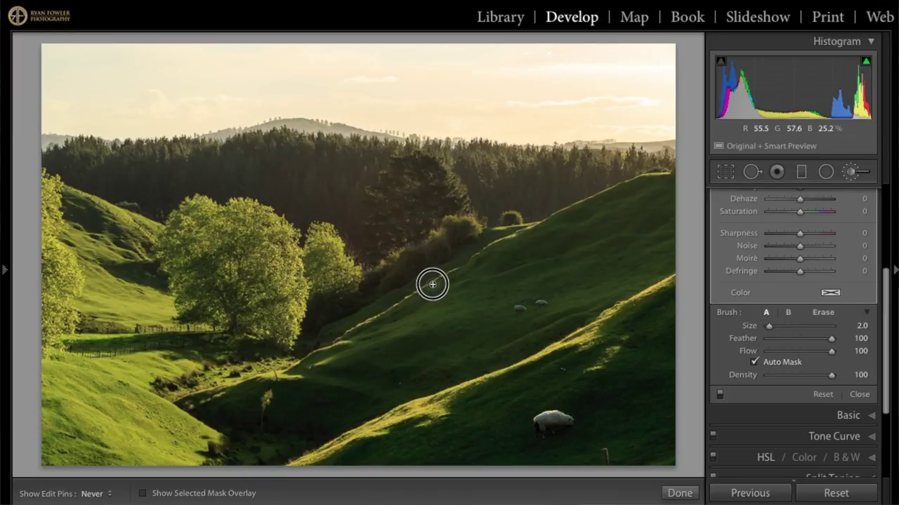
key(h)
key(bracketright)
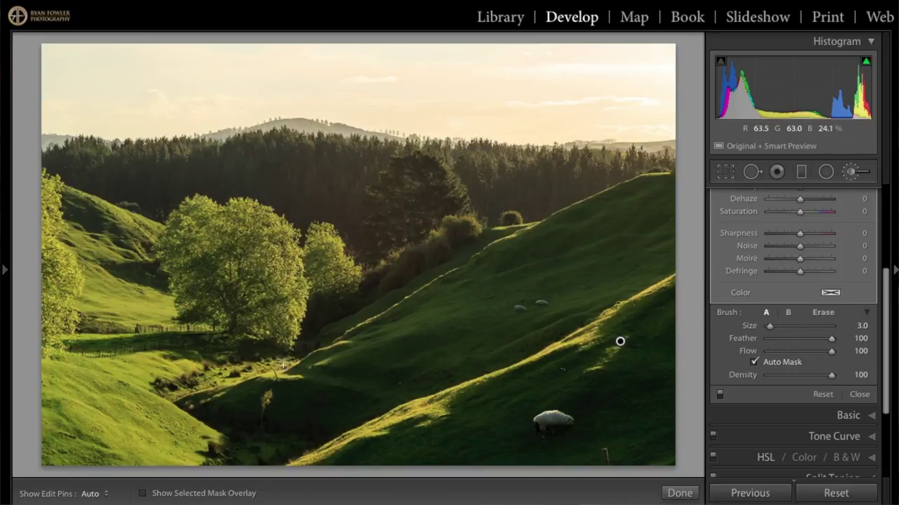
Step: Brush the effect over the valley edge and the sunlit foreground slope below the fence, using brush sizes from 3.0 to 11.0
key(h)
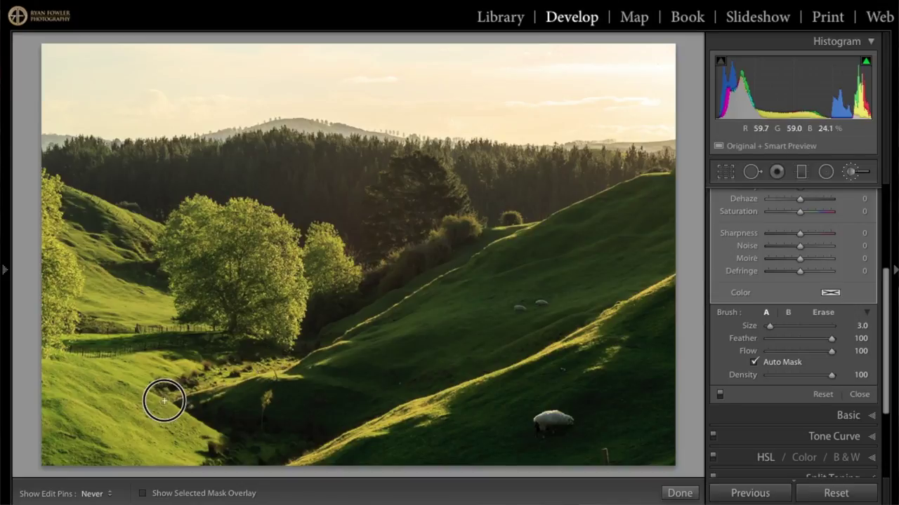
key(h)
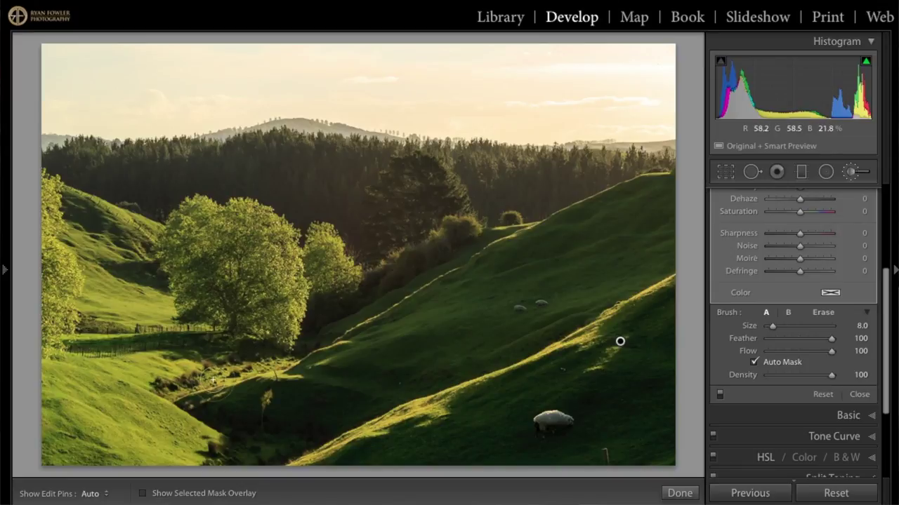
key(bracketleft)
key(bracketleft)
key(h)
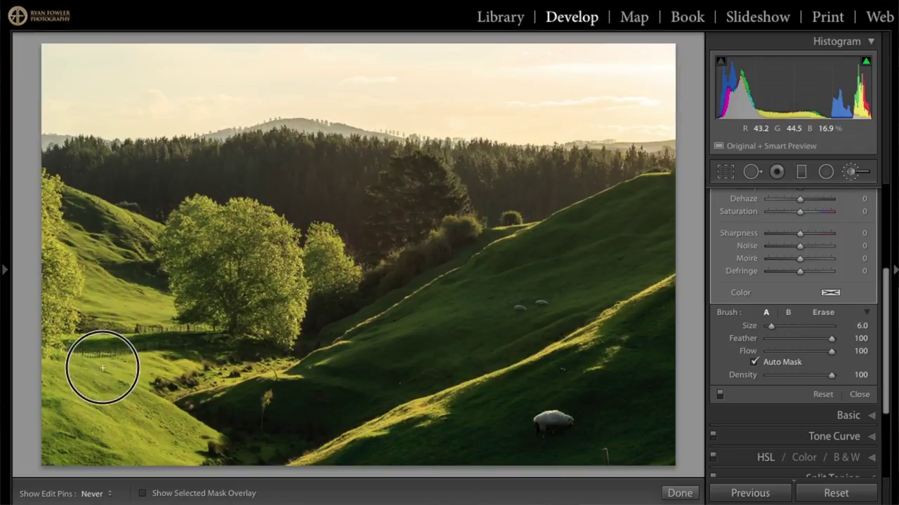
key(h)
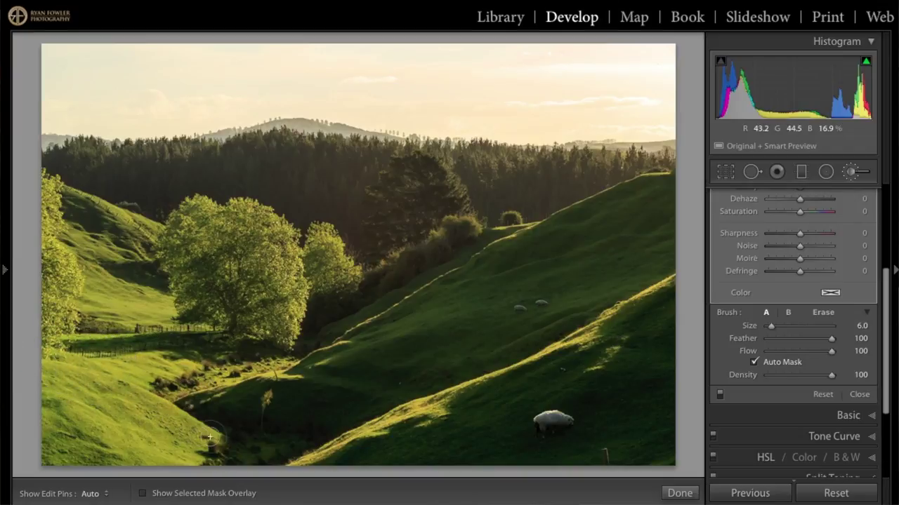
key(h)
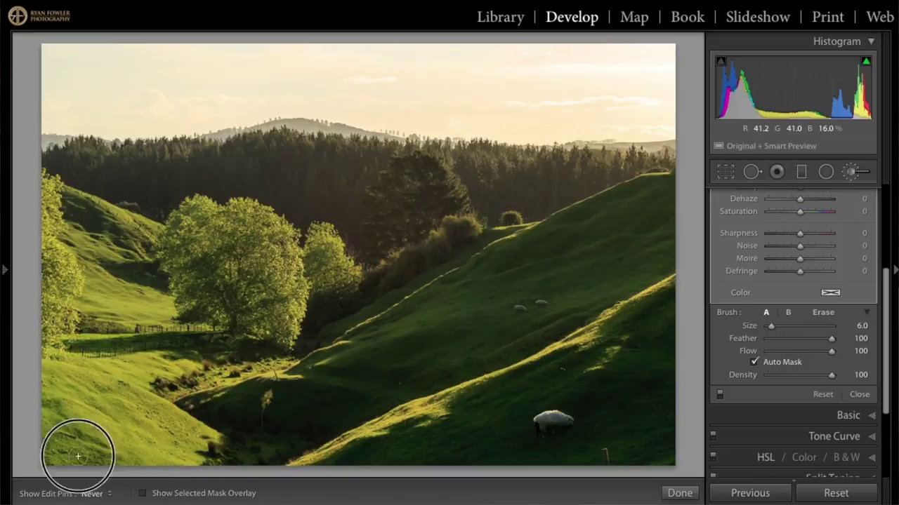
key(h)
scroll(60, 396, up, 5)
key(h)
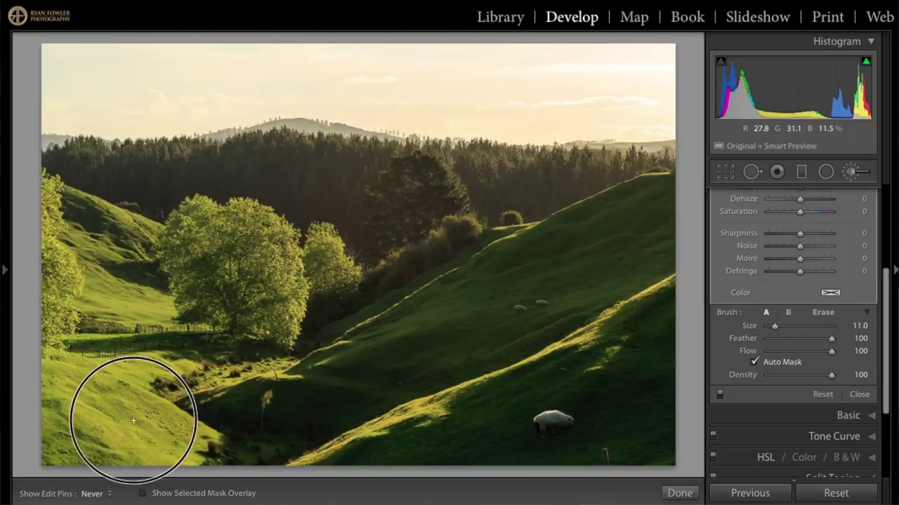
Step: Brush the effect onto the sunlit trees at the photo's left edge with brush size 8.0
scroll(56, 311, down, 2)
key(h)
key(h)
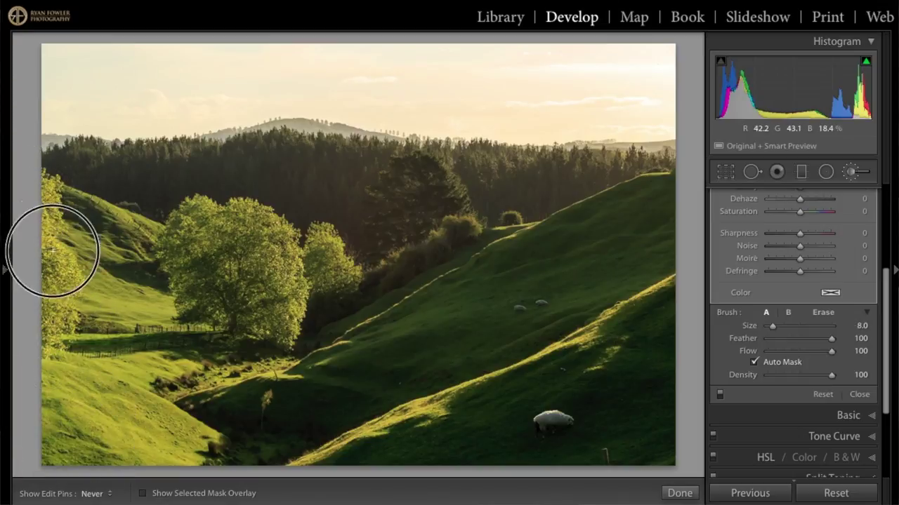
key(h)
scroll(107, 249, down, 5)
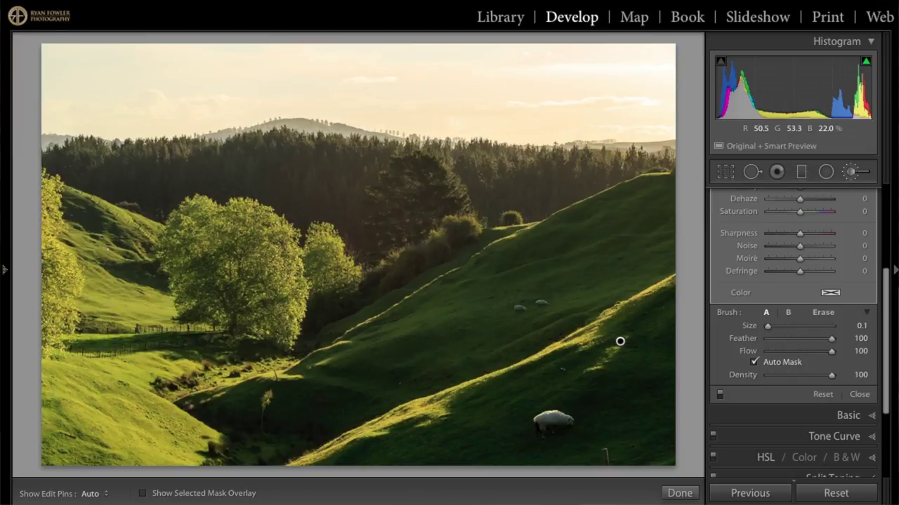
Step: Brush the effect onto the large bright tree and the smaller tree beside it with brush size 4.0
key(h)
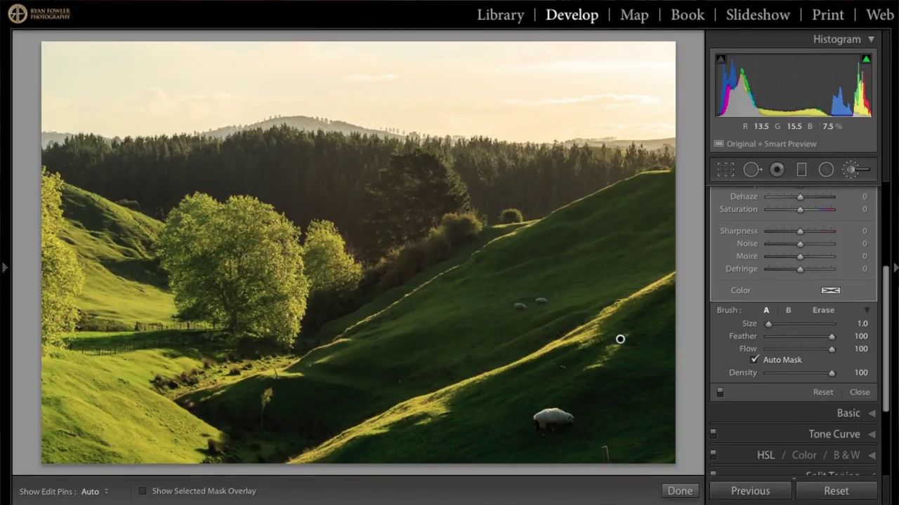
key(h)
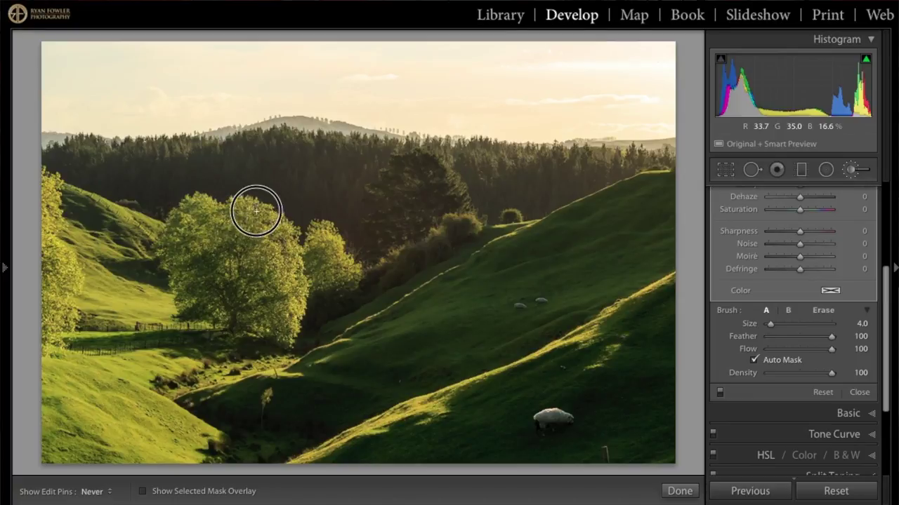
key(h)
key(h)
key(h)
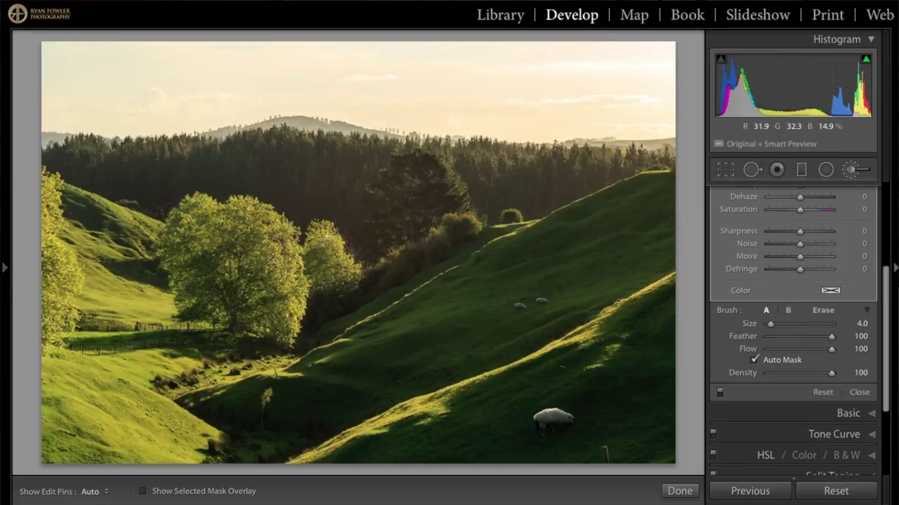
Step: Brush the effect onto the dark conifer's top and the small round bush on the hill crest with brush size 2.0
key(h)
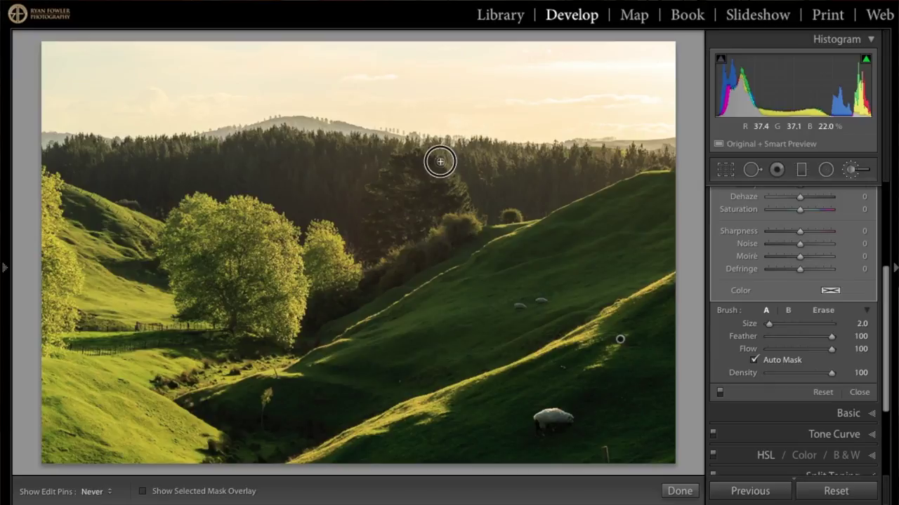
key(h)
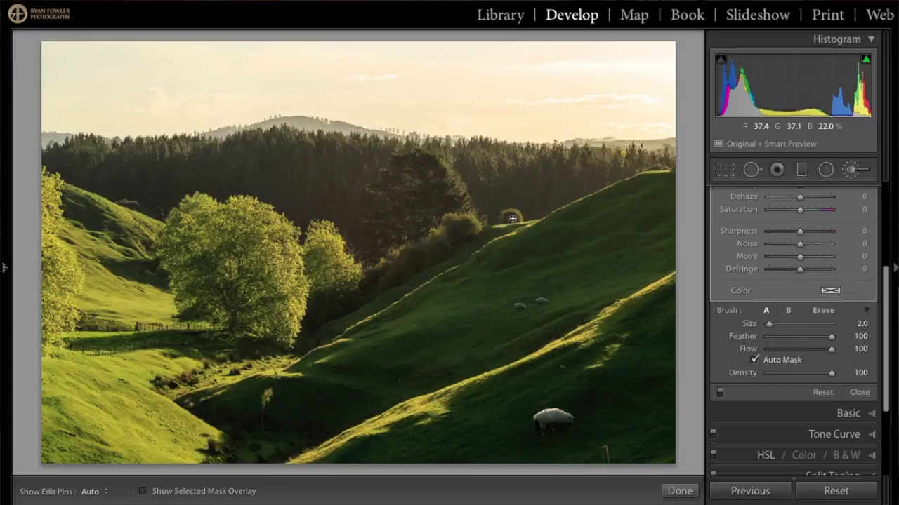
key(h)
key(h)
key(h)
key(h)
key(h)
key(h)
key(h)
key(h)
Step: Set the Tint of the painted brush adjustment to -5
scroll(827, 251, up, 3)
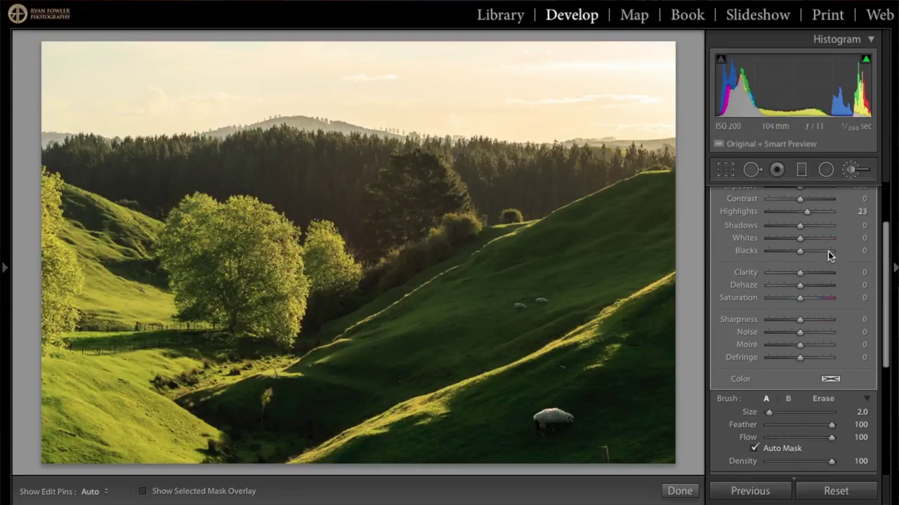
scroll(828, 251, up, 3)
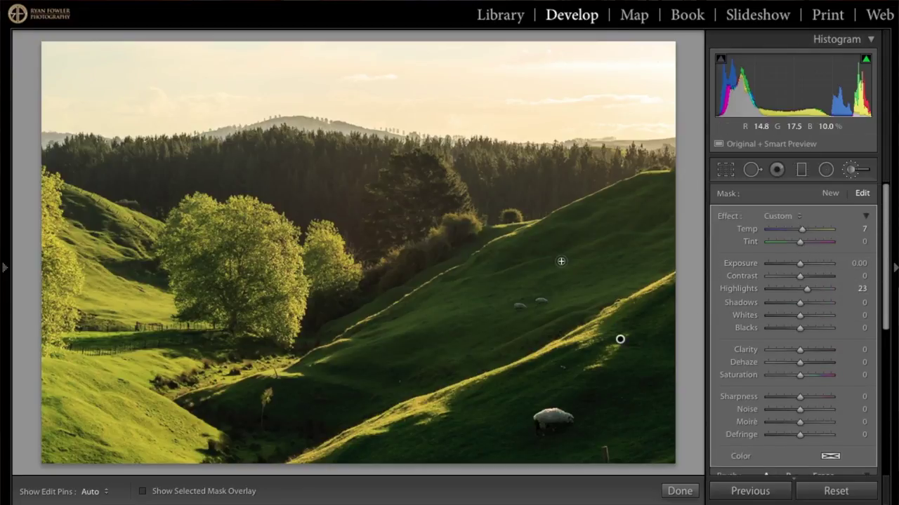
drag(800, 241, 799, 245)
scroll(771, 323, down, 5)
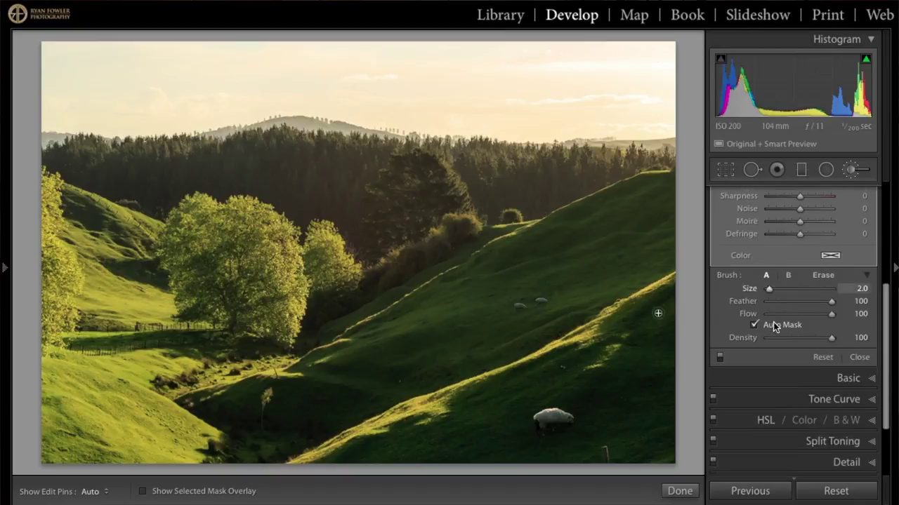
scroll(803, 285, up, 5)
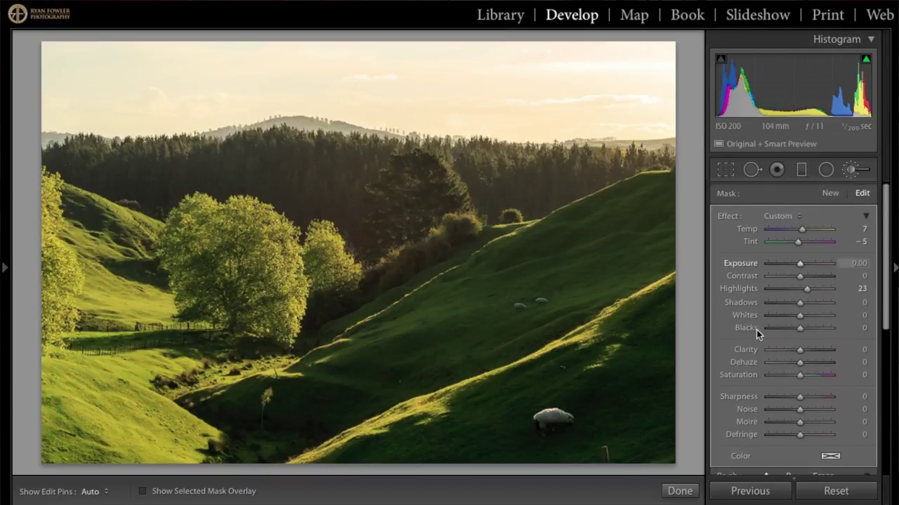
Step: Toggle the brush adjustments off and on repeatedly to compare the whole photo before and after, leaving them enabled
scroll(746, 357, down, 4)
scroll(742, 353, down, 2)
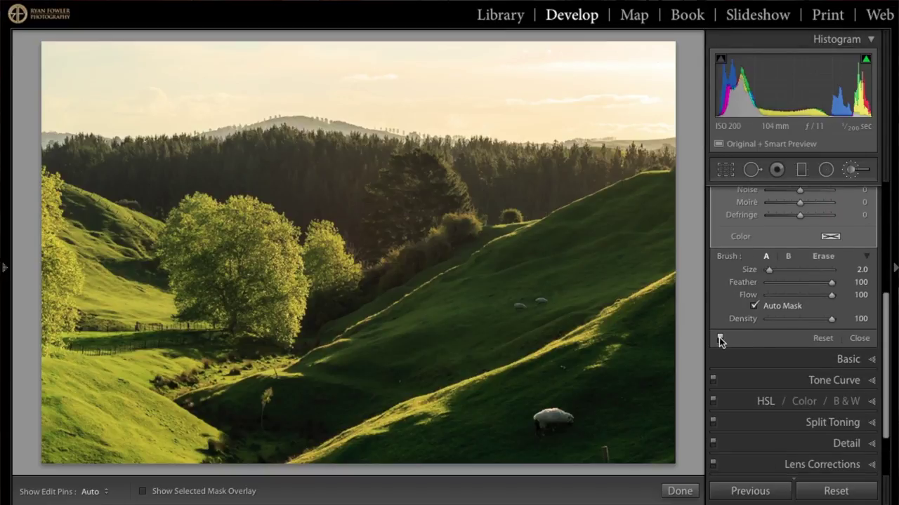
click(719, 339)
click(719, 339)
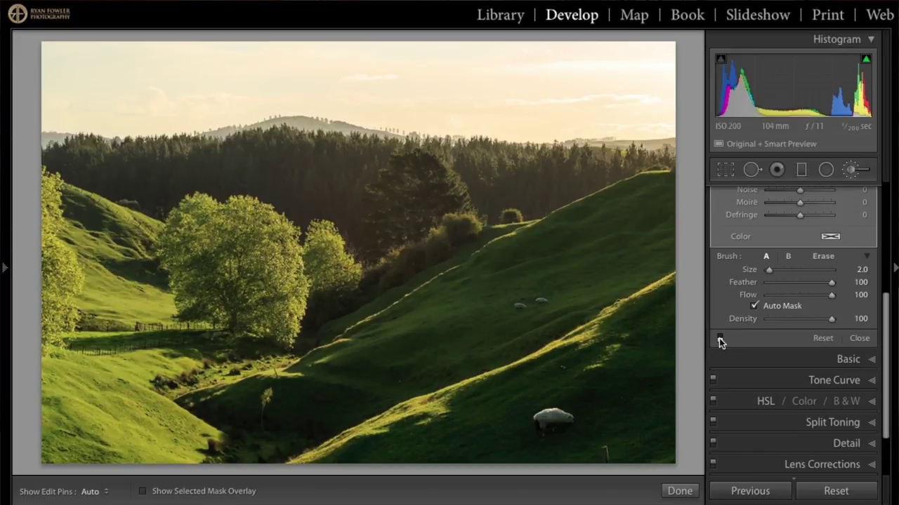
click(720, 339)
click(720, 339)
click(719, 340)
click(720, 339)
click(719, 339)
click(720, 339)
click(720, 339)
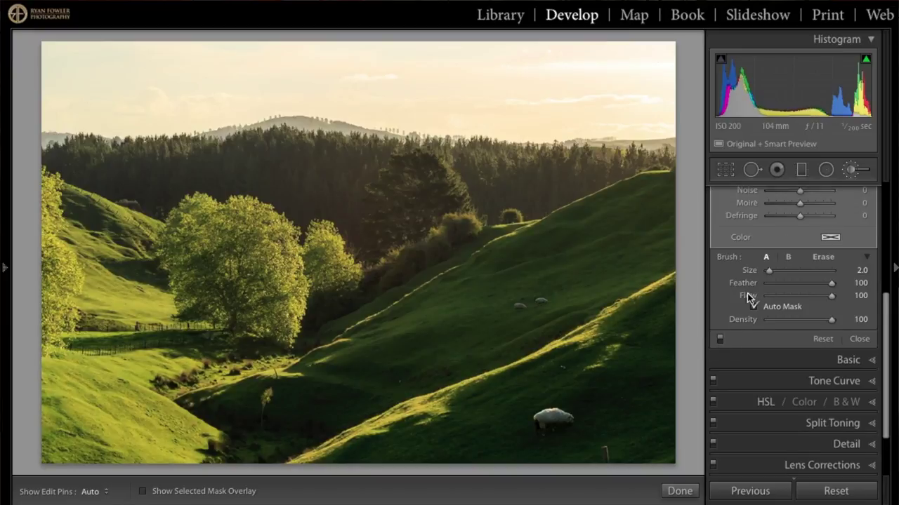
Step: Brush the warm effect along the treetops of the distant forest and finish the brush adjustment
scroll(747, 293, up, 5)
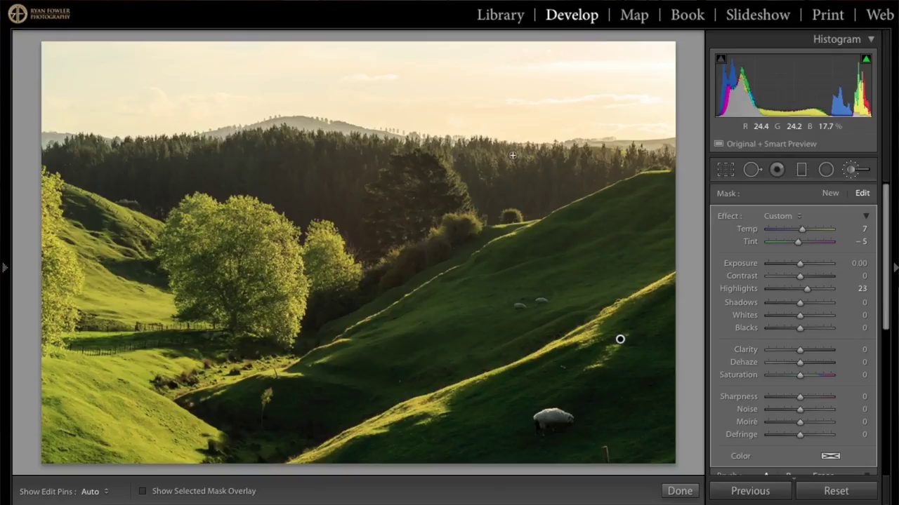
key(h)
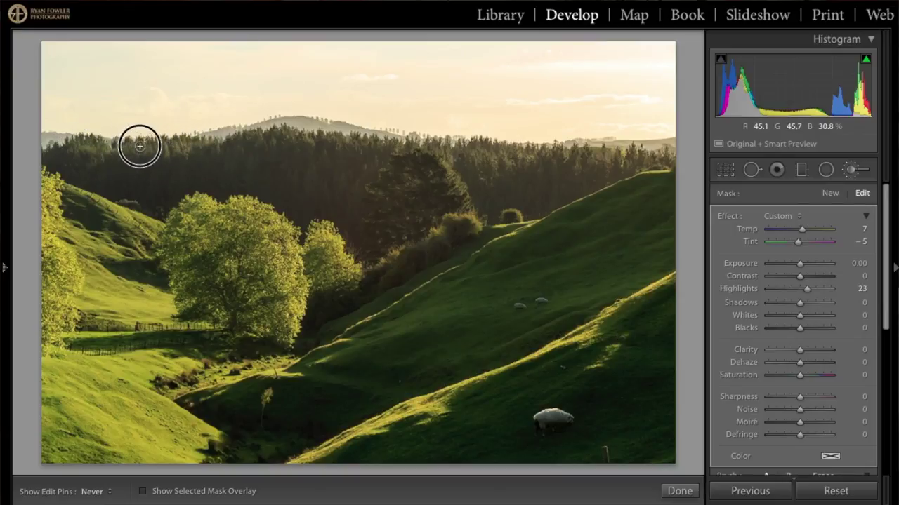
key(h)
key(h)
key(h)
key(h)
key(h)
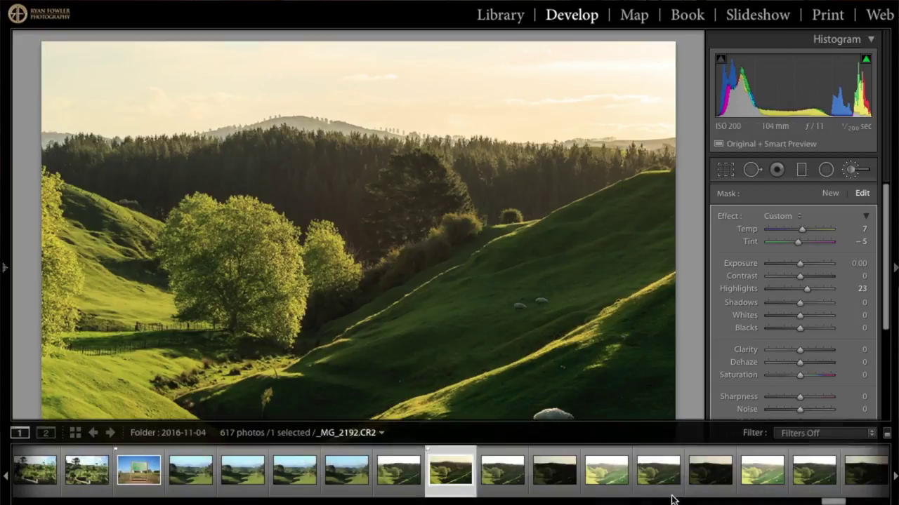
click(680, 491)
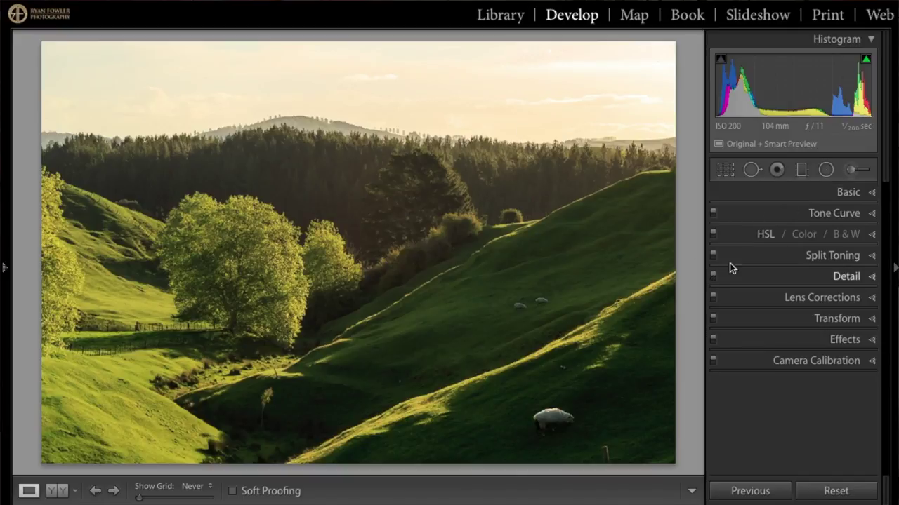
Step: Start a new brush adjustment with all effect values reset and Shadows set to -11
click(858, 170)
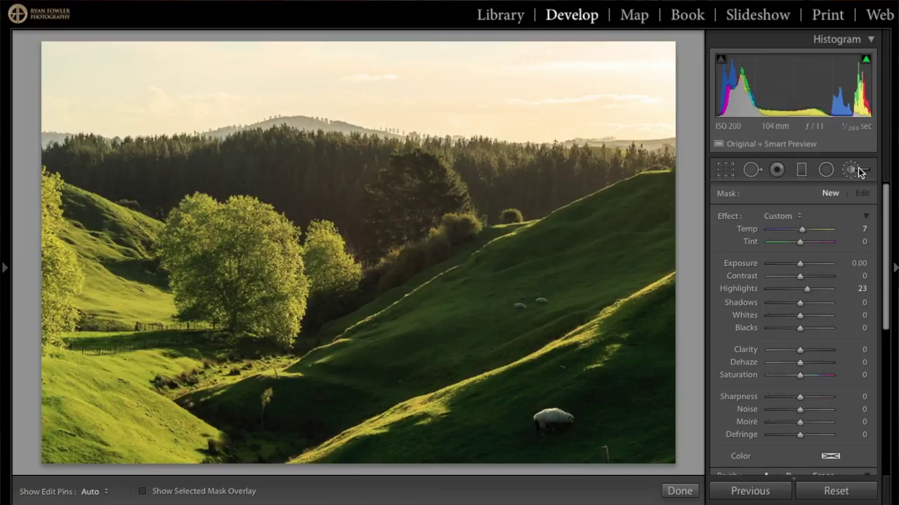
double_click(726, 217)
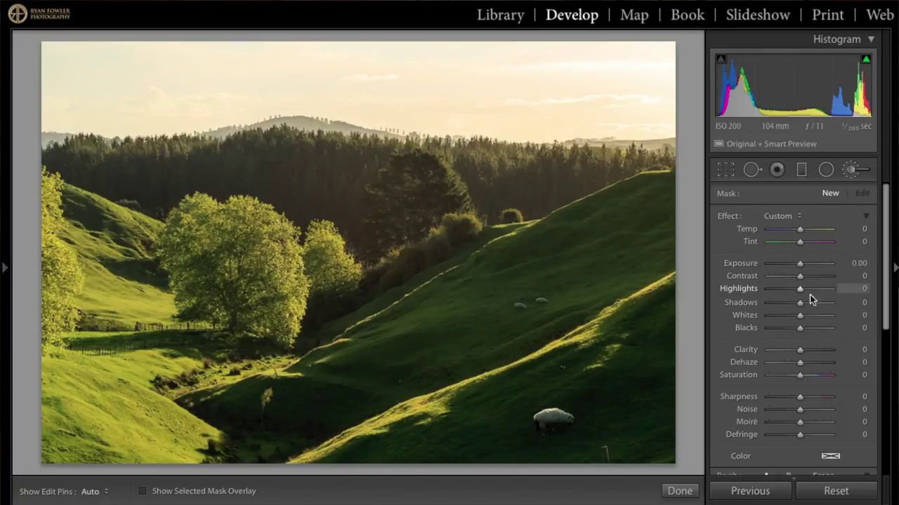
drag(801, 307, 796, 303)
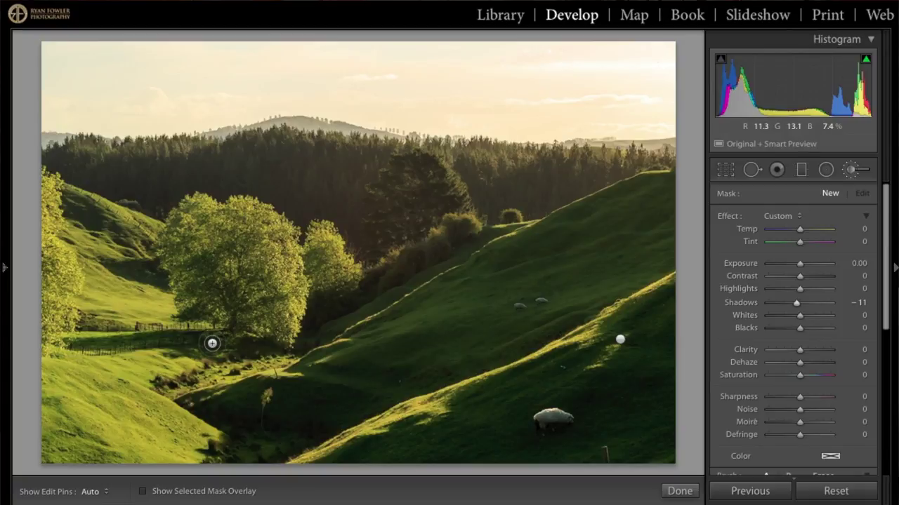
Step: Brush the darker shadows onto the shaded grass by the fence and the large tree's lower foliage with brush size 3.0
key(h)
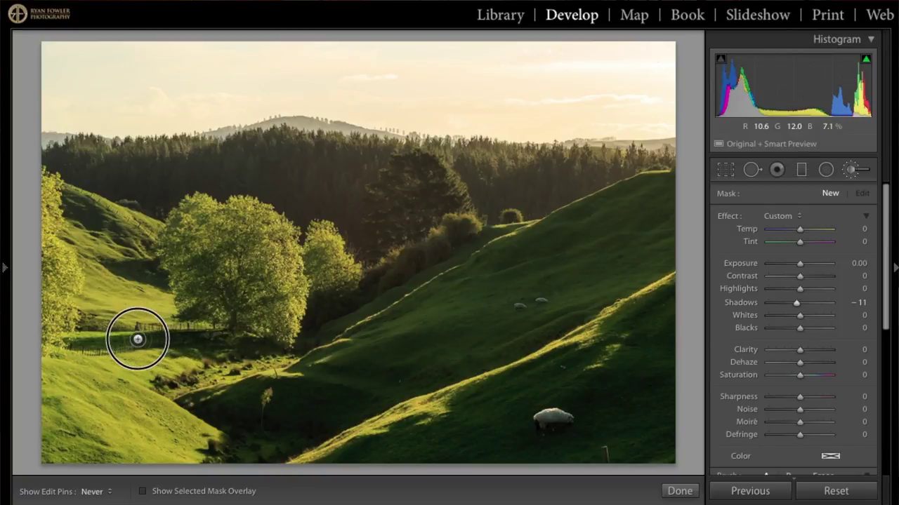
key(h)
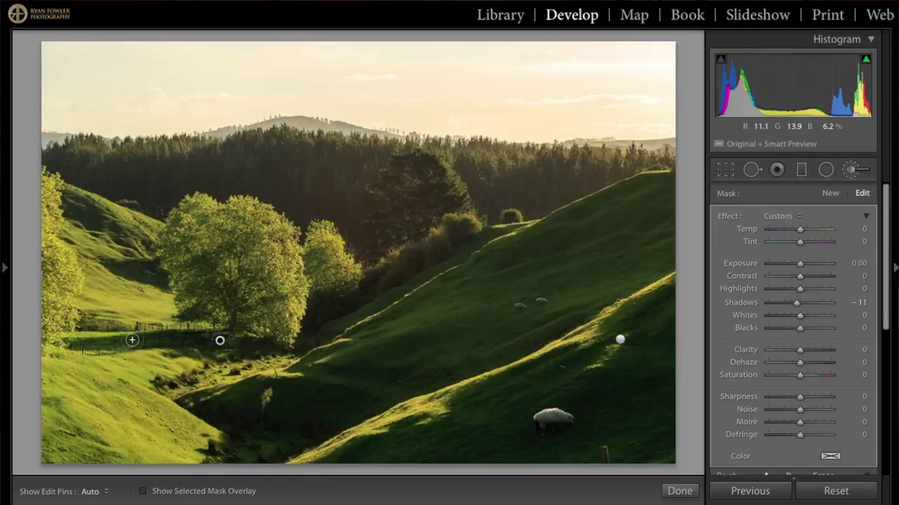
key(h)
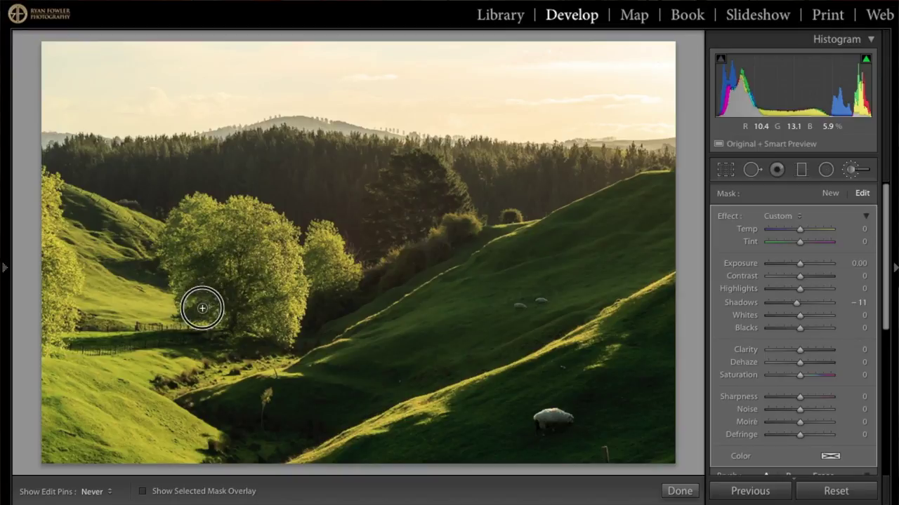
key(h)
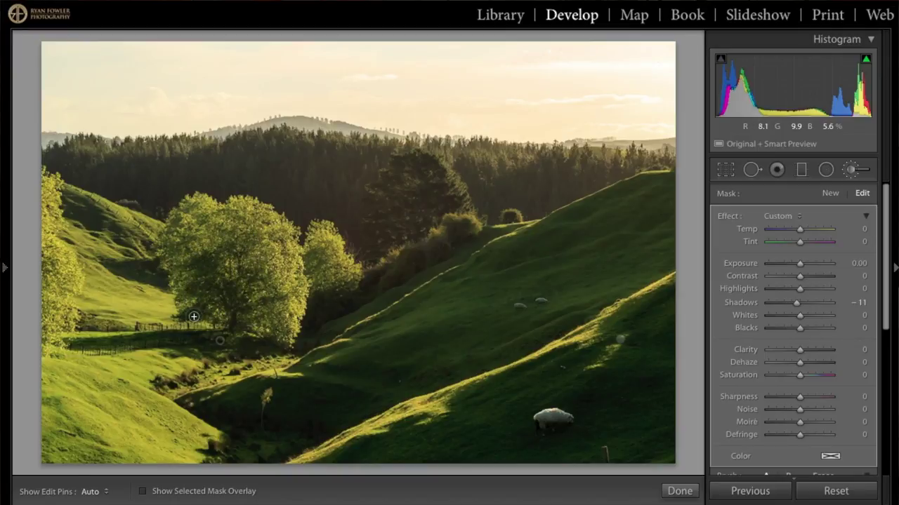
key(h)
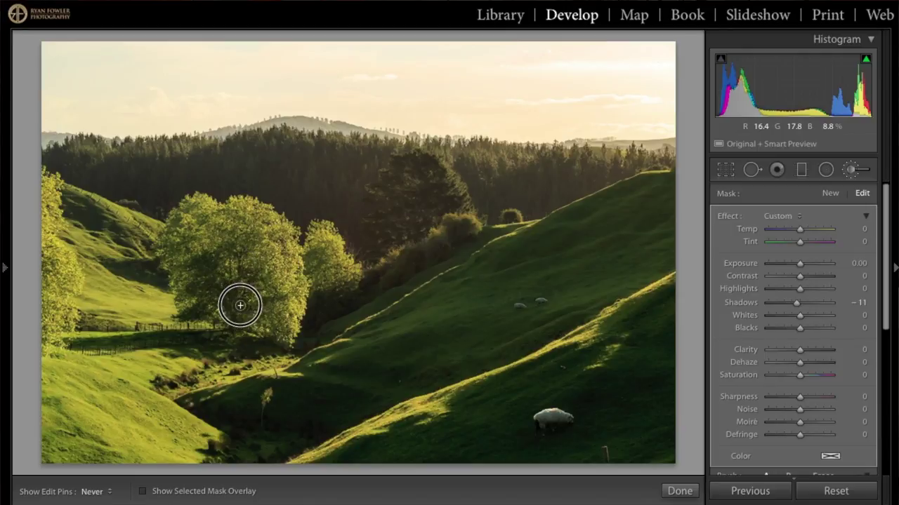
Step: Toggle the brush adjustments off and on repeatedly to compare the tree shadows, leaving them enabled
scroll(741, 387, down, 5)
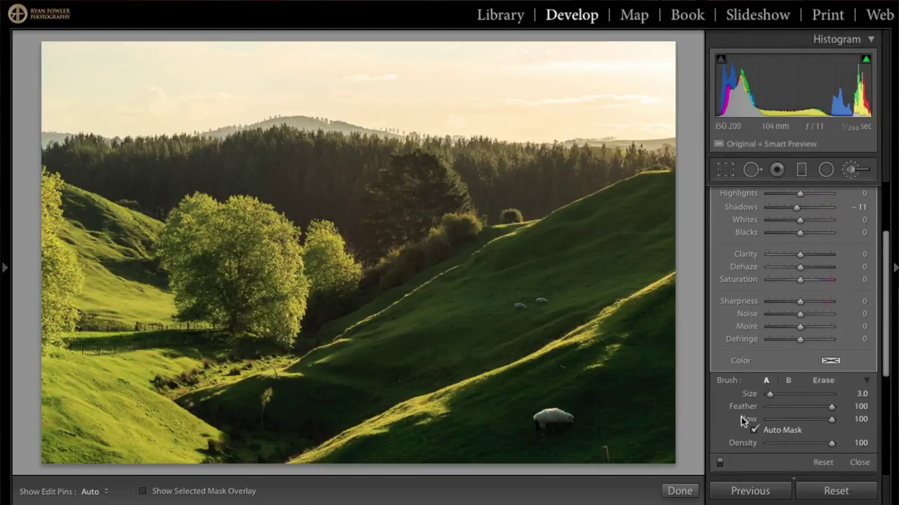
click(721, 411)
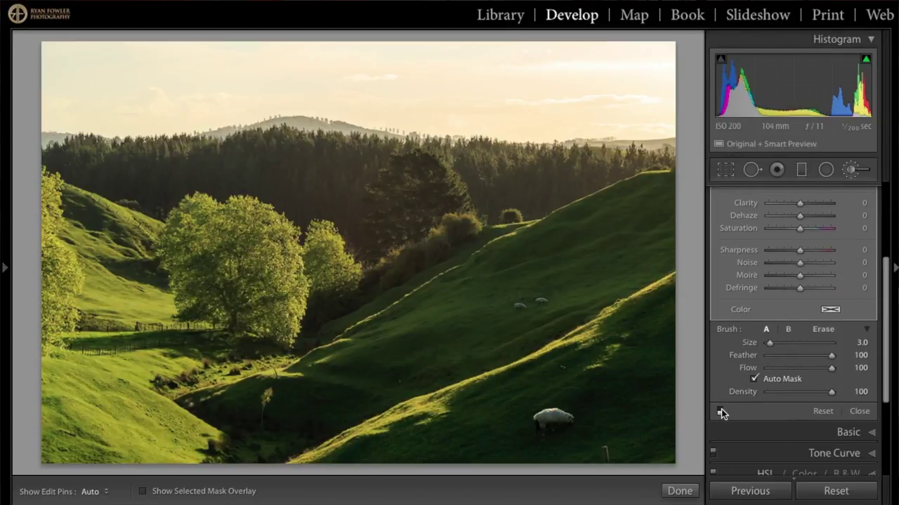
click(721, 411)
click(721, 411)
click(721, 411)
click(721, 411)
click(721, 411)
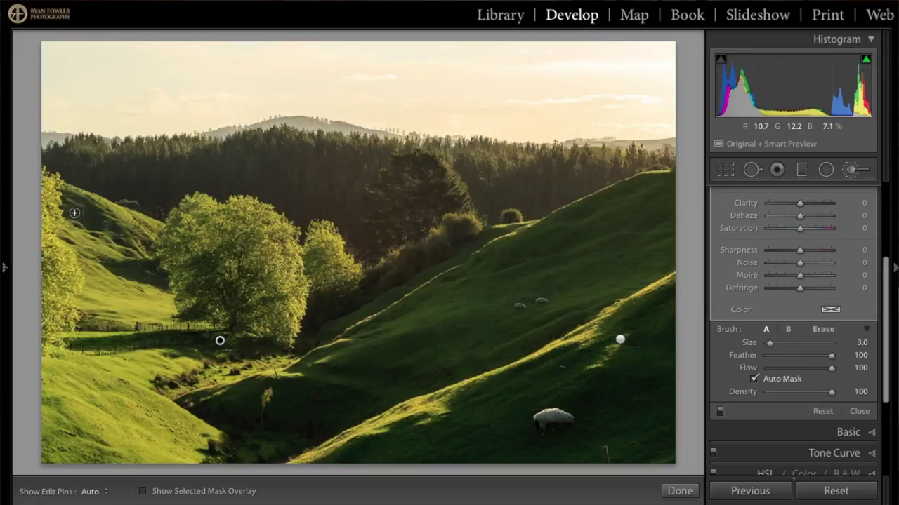
Step: Brush the shadow effect onto the dark folds of the hillside behind the large tree, reducing the brush size from 3.0 to 1.0
key(h)
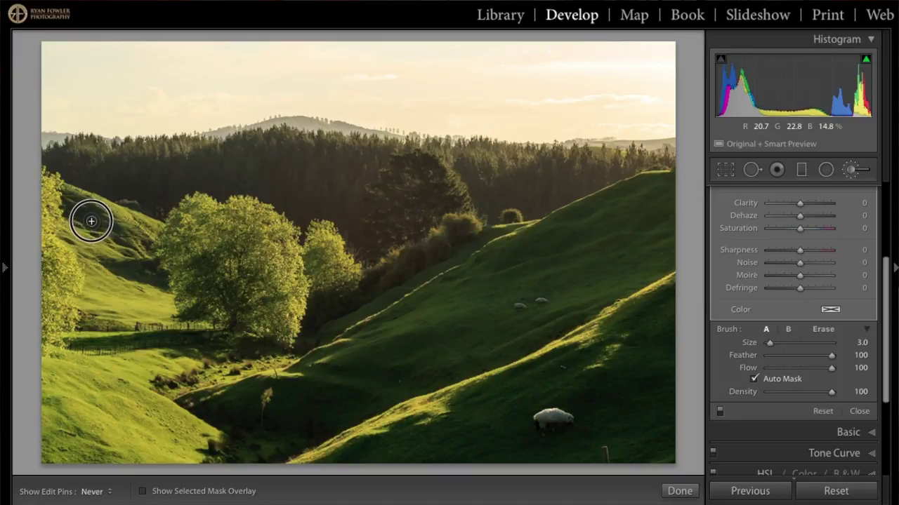
key(h)
key(h)
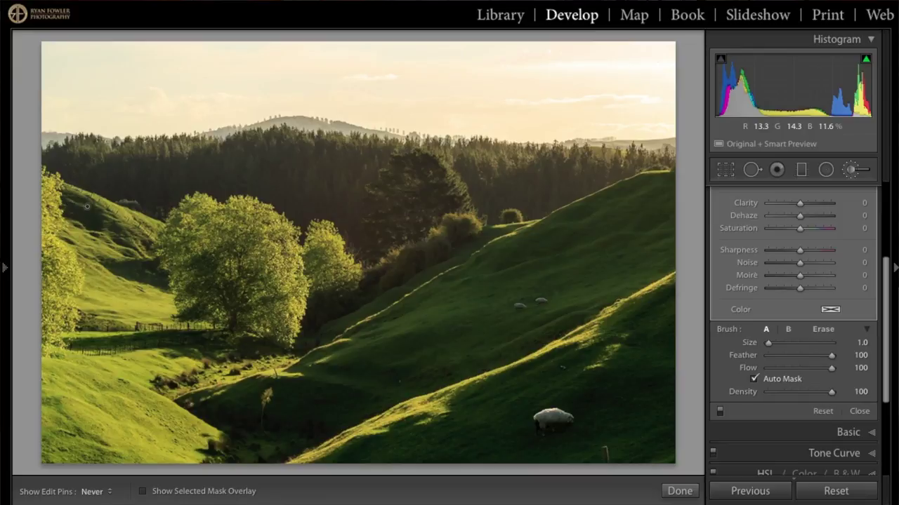
key(h)
key(h)
key(h)
key(h)
key(h)
Step: Brush the shadow effect into the dark valley gully and along the shaded edge of the bright foreground slope
key(h)
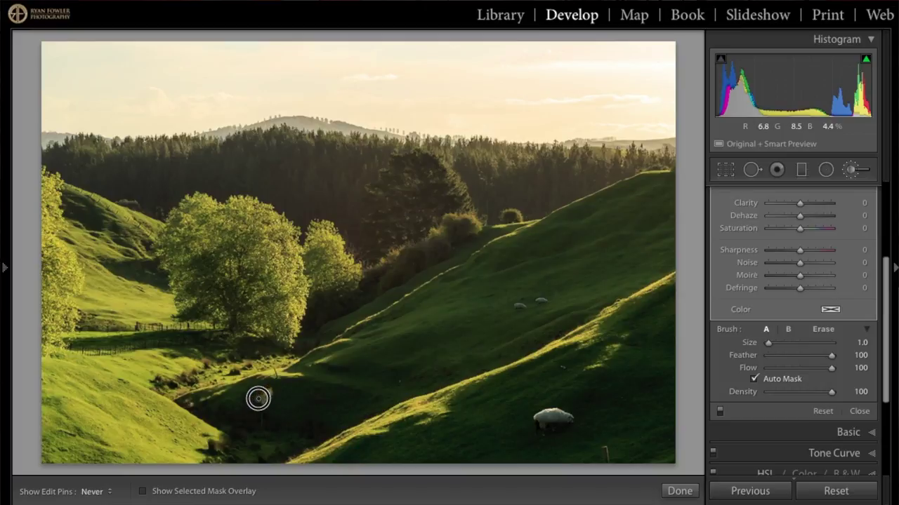
key(h)
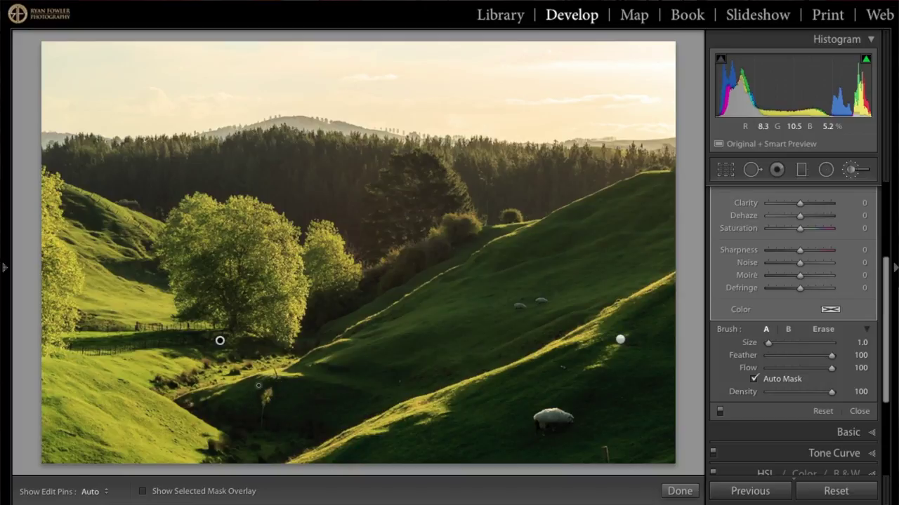
key(h)
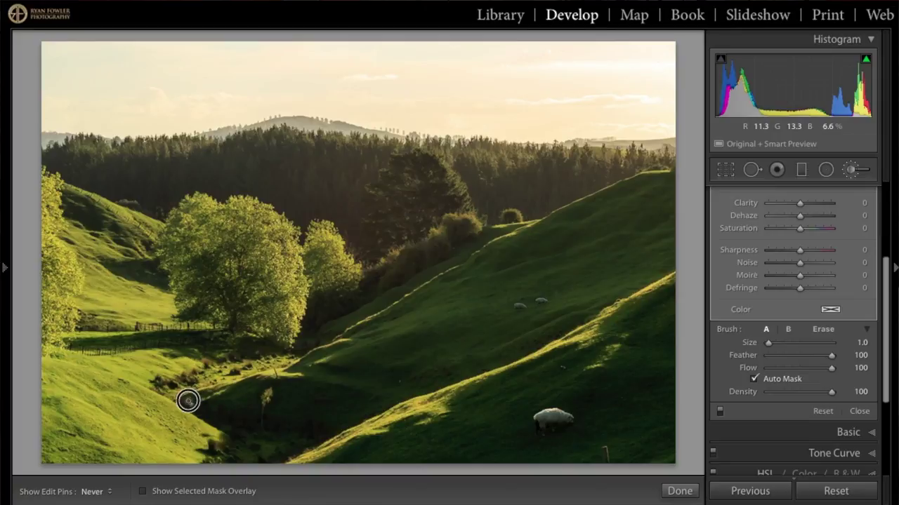
key(h)
key(h)
key(h)
key(h)
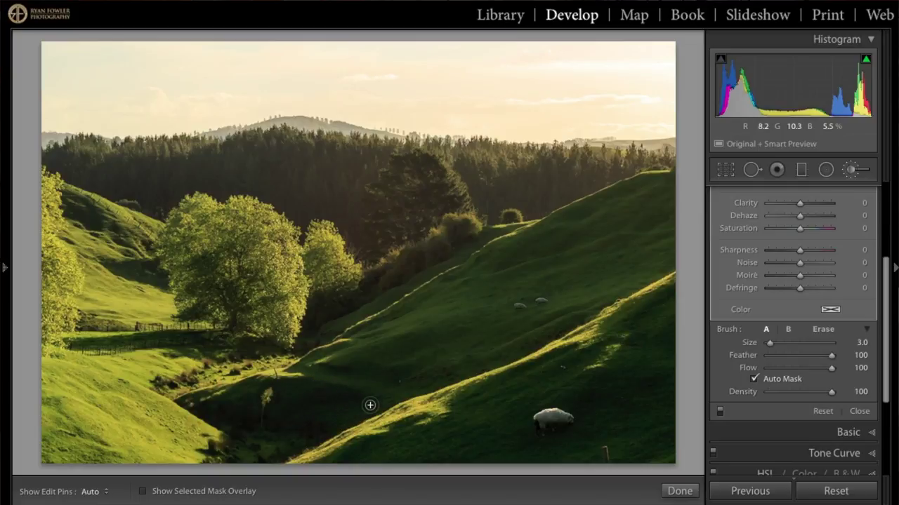
Step: Brush the shadow effect onto the dark folds of the large hillside around and above the two distant sheep with brush size 1.0
key(h)
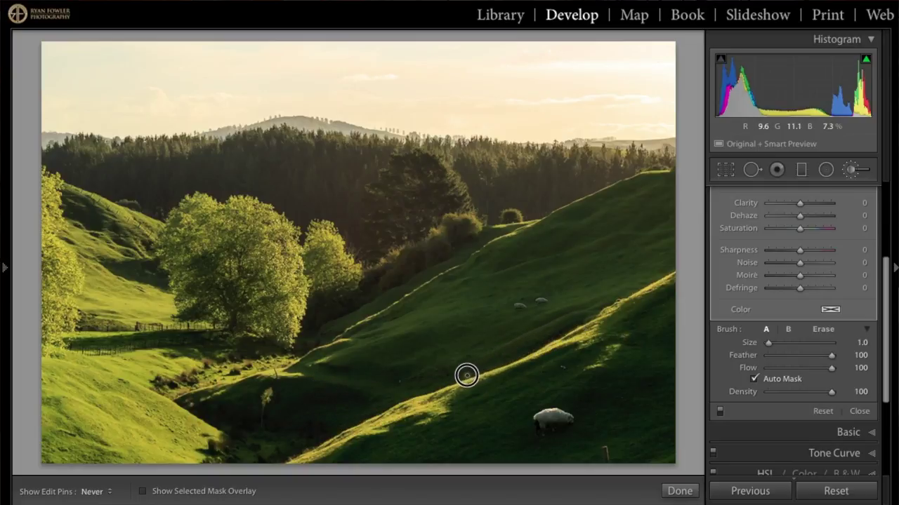
key(h)
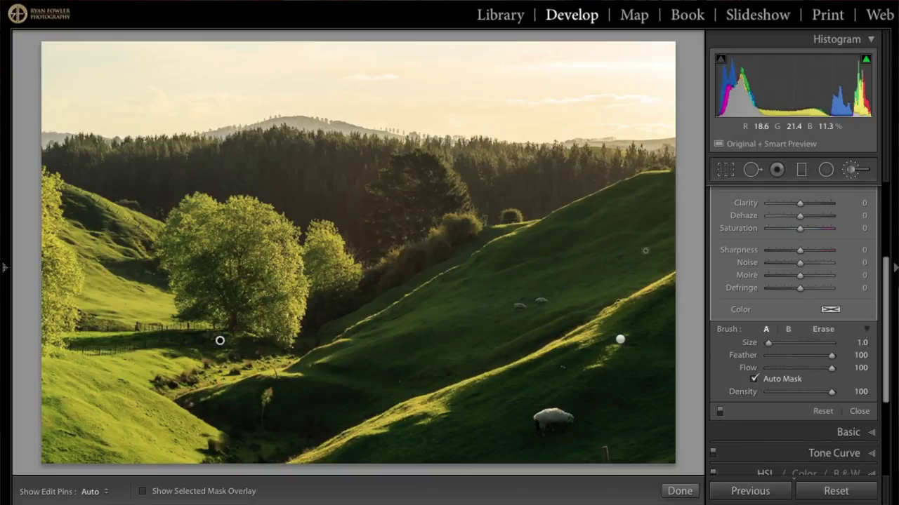
key(h)
key(h)
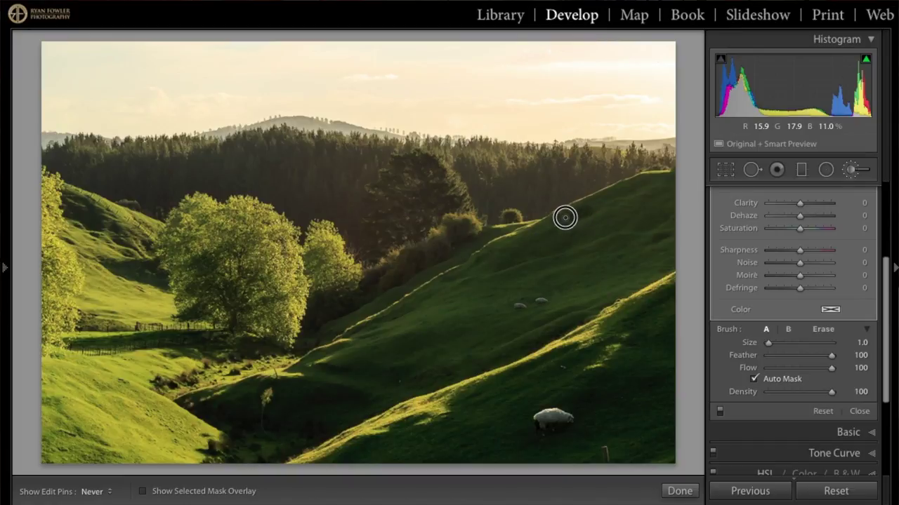
key(h)
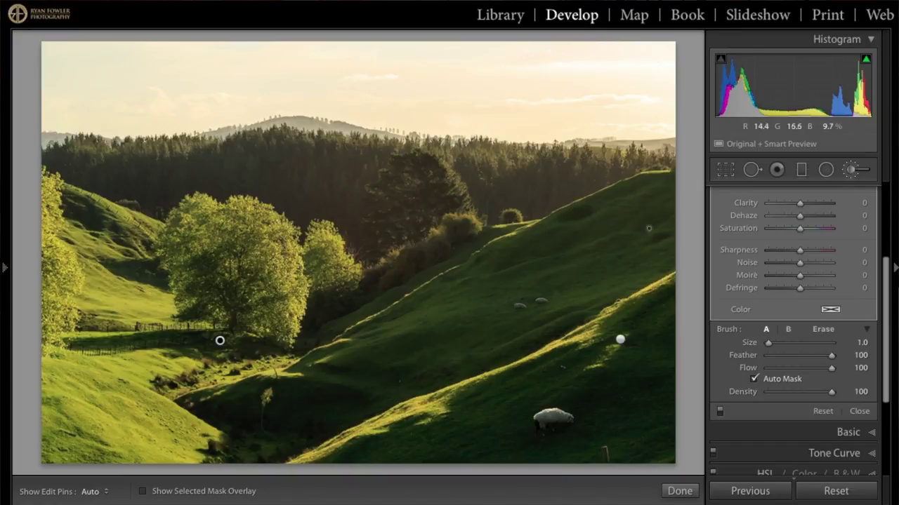
key(h)
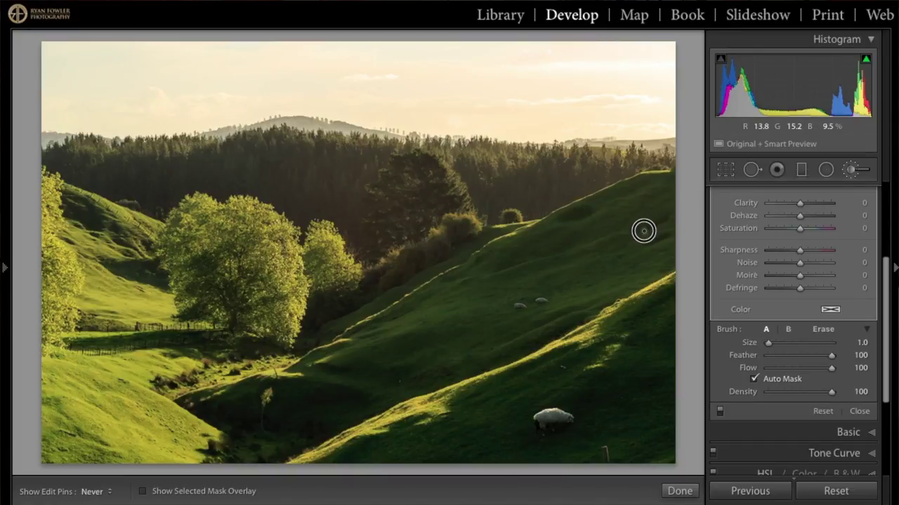
key(h)
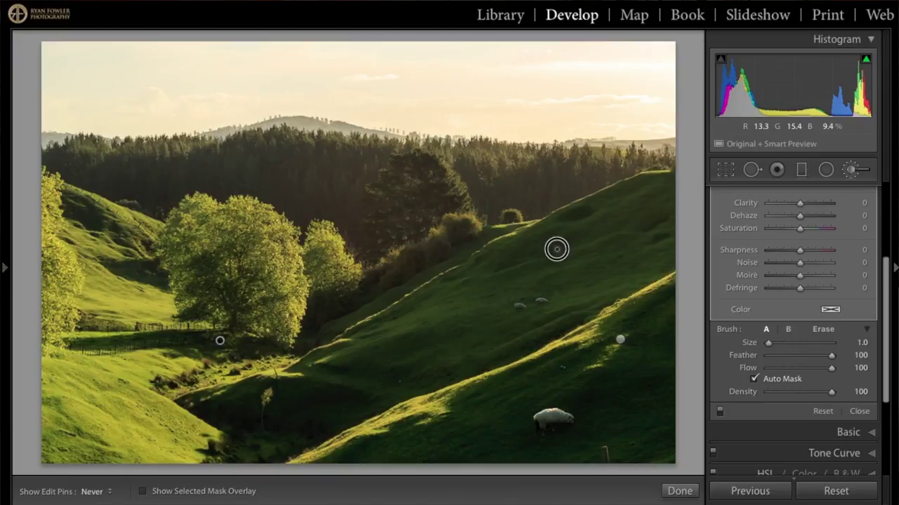
key(h)
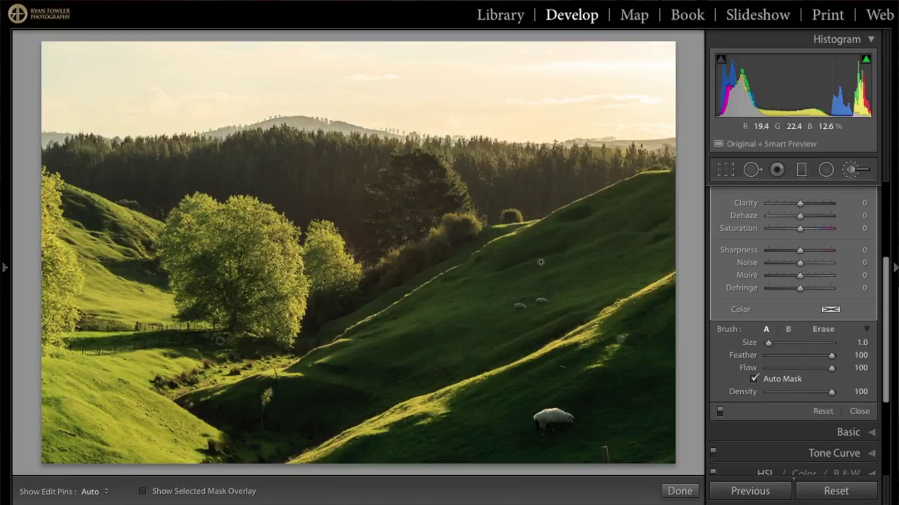
Step: Brush the shadow effect onto the shaded areas around the sunlit patches of the foreground slope with brush size 1.0
key(h)
key(h)
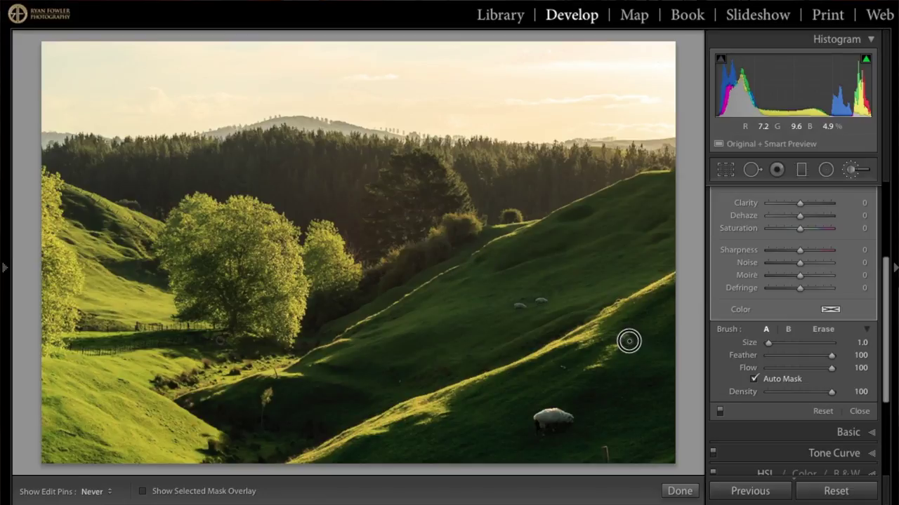
key(h)
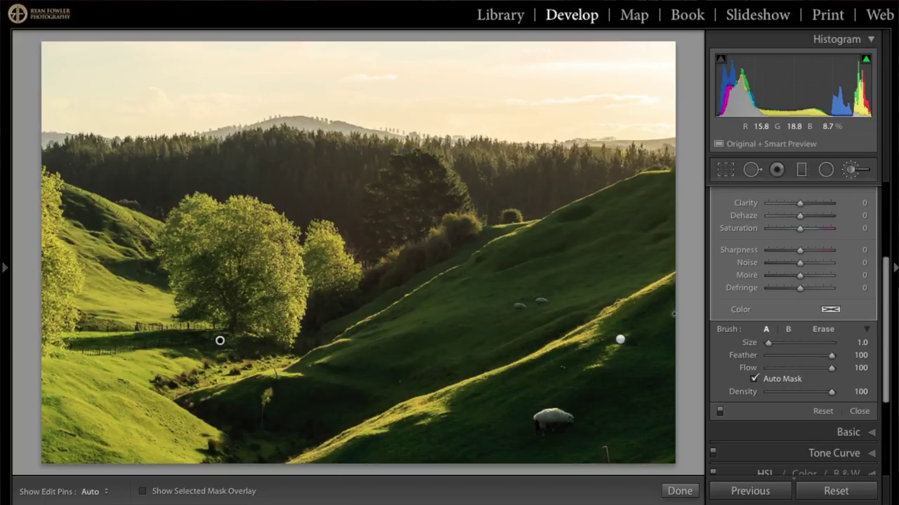
key(h)
key(h)
Step: Toggle the brush adjustments off and on repeatedly to compare the darkened hillside shadows, leaving them enabled
scroll(808, 311, down, 1)
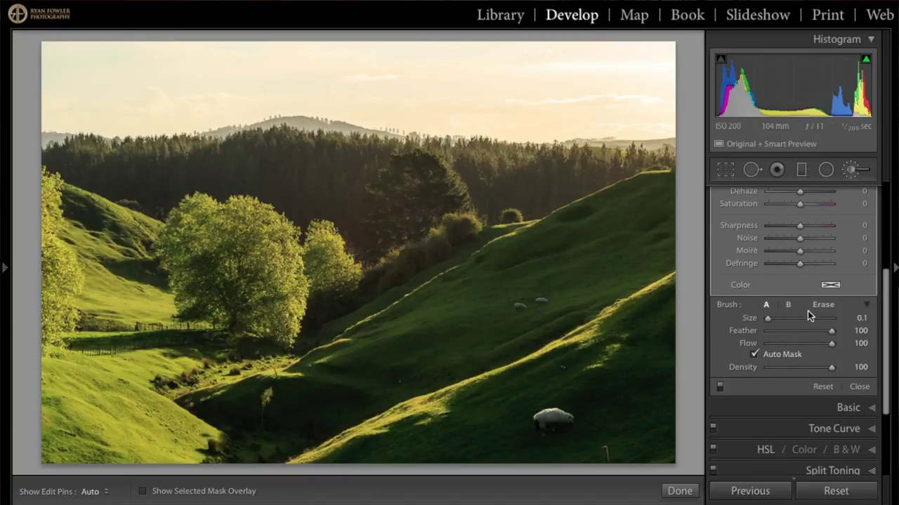
click(720, 384)
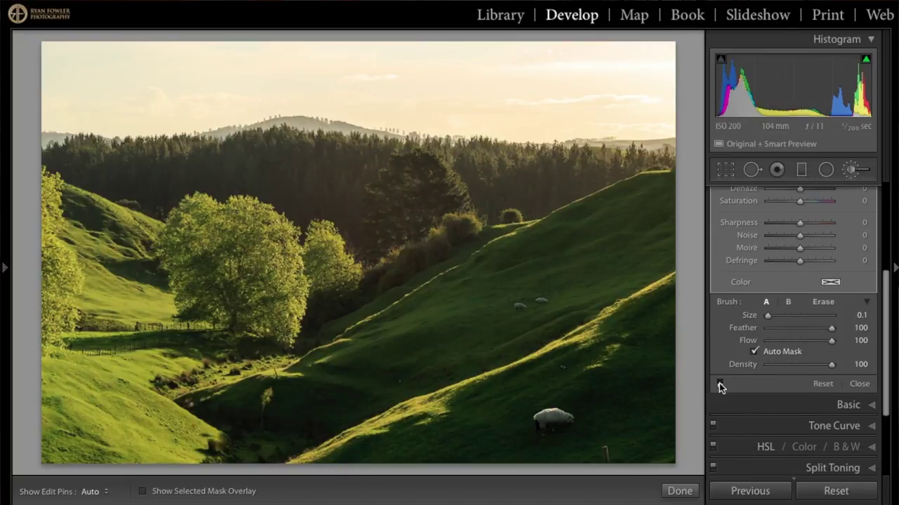
click(720, 385)
click(719, 385)
click(720, 385)
click(719, 385)
click(720, 385)
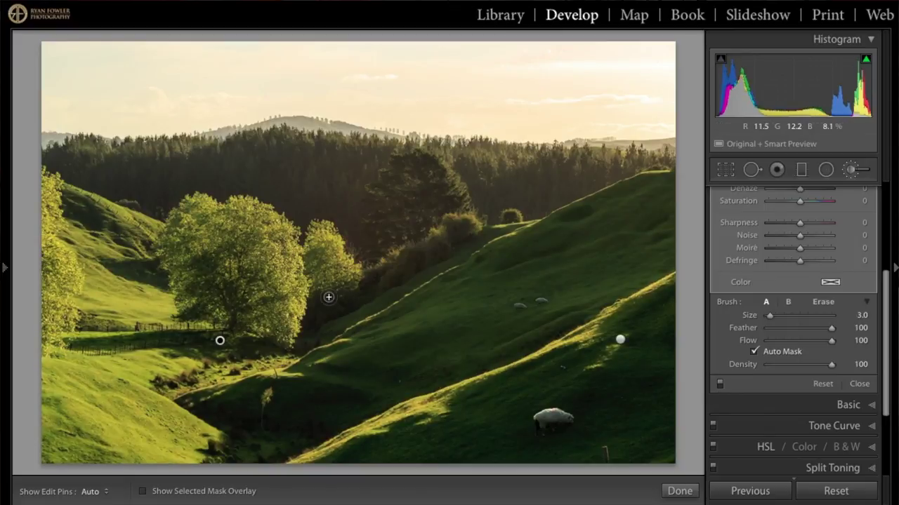
Step: Brush the shadow effect onto the dark gap beside the smaller tree and the shaded folds of the left hillside with brush size 3.0
key(h)
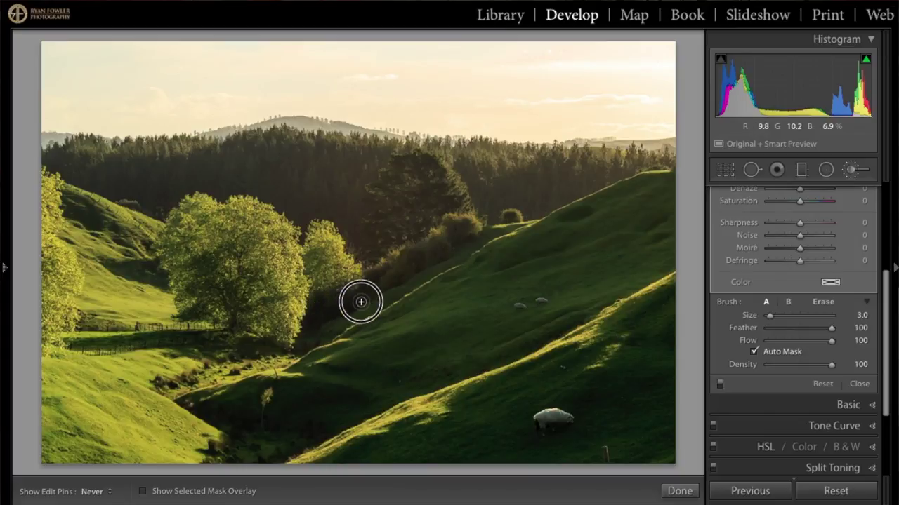
key(h)
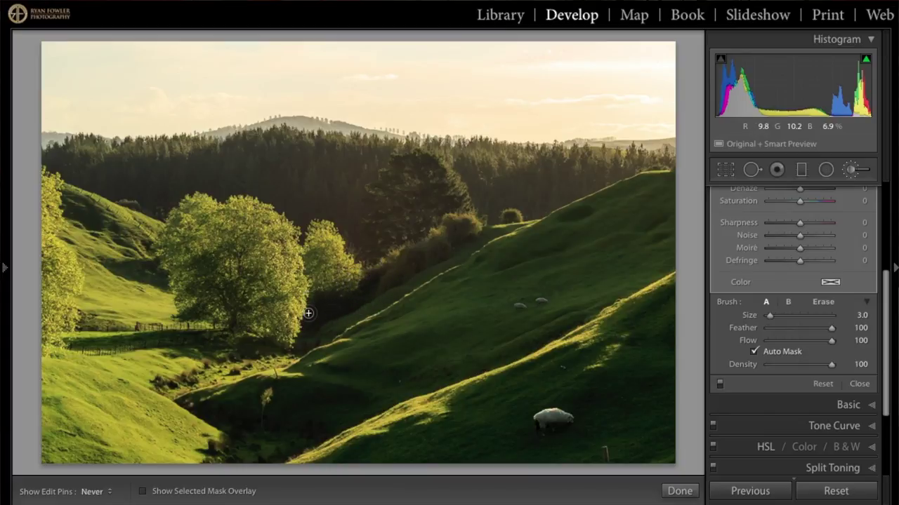
key(h)
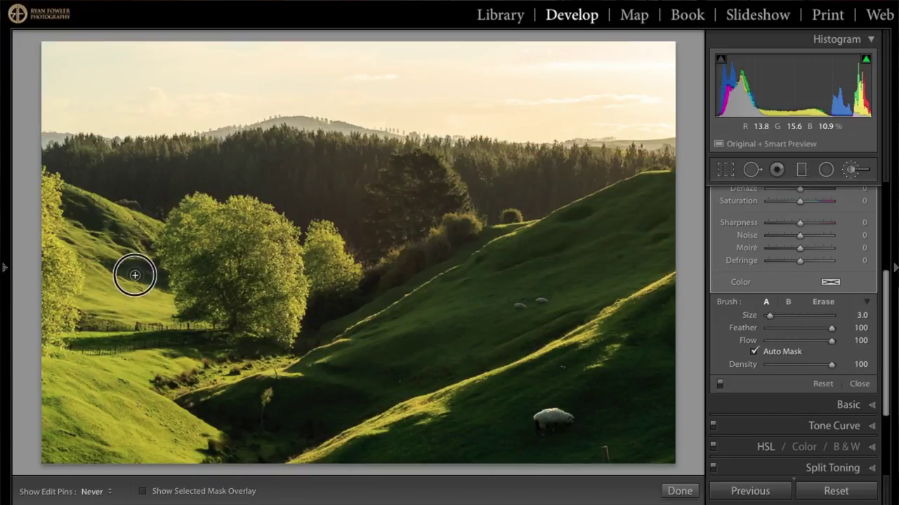
key(h)
key(h)
Step: Brush the shadow effect onto the dark forest behind and above the smaller tree with brush sizes 5.0 and 4.0
key(])
key(h)
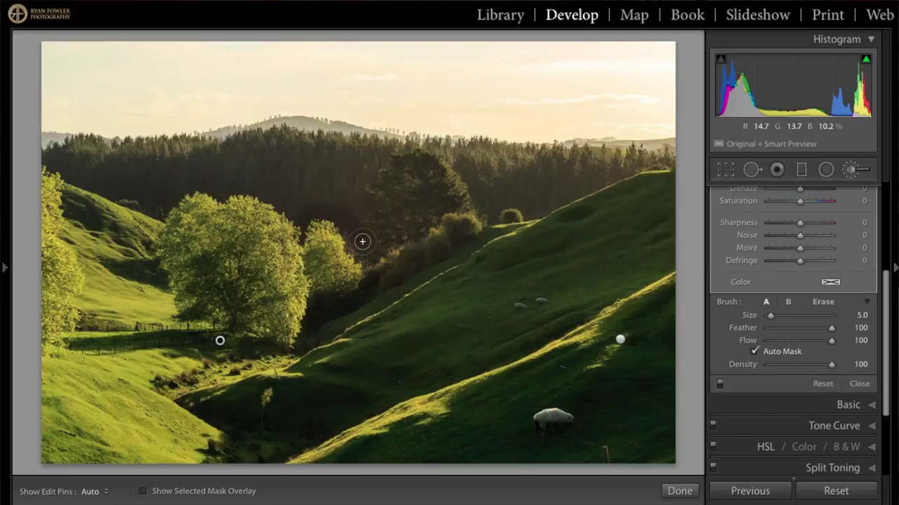
key(h)
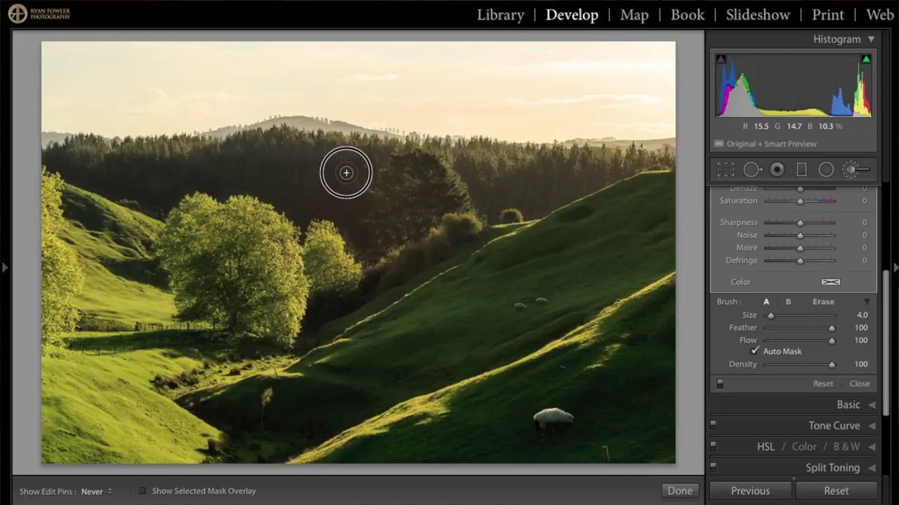
key(h)
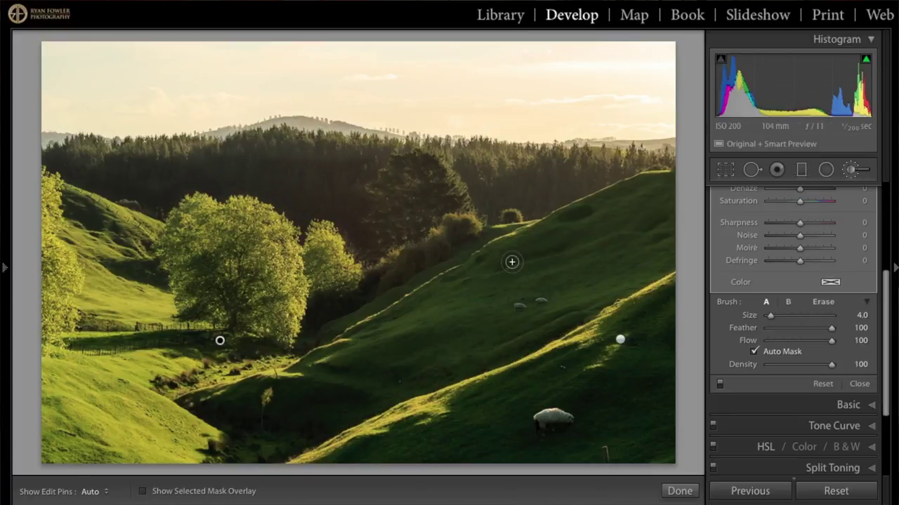
Step: Erase the shadow effect from the forest edge beside the smaller tree with eraser size 10.0
key(alt)
mouse_move(367, 239)
mouse_down()
mouse_move(360, 206)
mouse_move(343, 172)
mouse_move(358, 169)
mouse_move(212, 162)
mouse_move(339, 172)
mouse_move(350, 196)
mouse_move(311, 201)
mouse_move(337, 199)
mouse_move(302, 213)
mouse_move(306, 203)
mouse_move(199, 172)
mouse_move(307, 217)
mouse_move(280, 215)
mouse_move(224, 181)
mouse_move(125, 180)
mouse_move(56, 156)
mouse_move(166, 154)
mouse_move(181, 159)
mouse_move(96, 172)
mouse_move(109, 191)
mouse_move(153, 202)
mouse_move(245, 186)
mouse_move(360, 243)
mouse_up()
key(h)
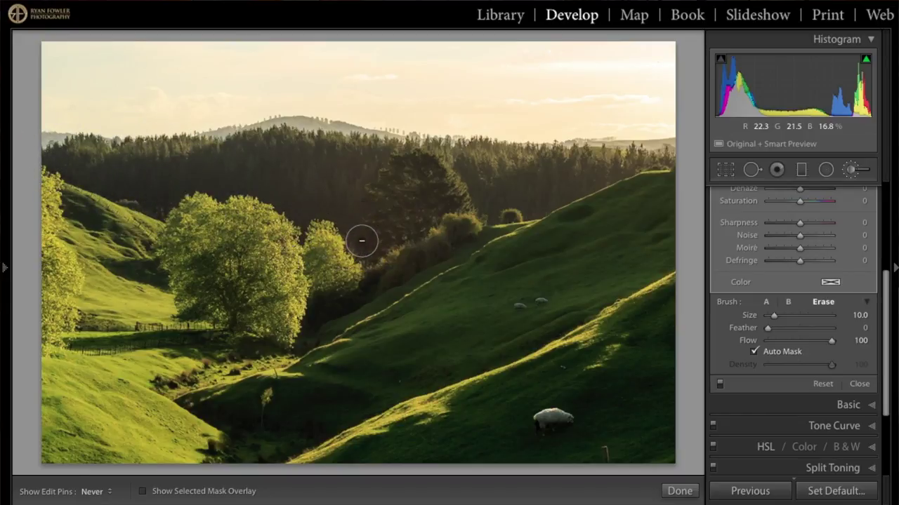
mouse_move(542, 161)
mouse_down()
mouse_move(534, 218)
mouse_move(597, 245)
mouse_up()
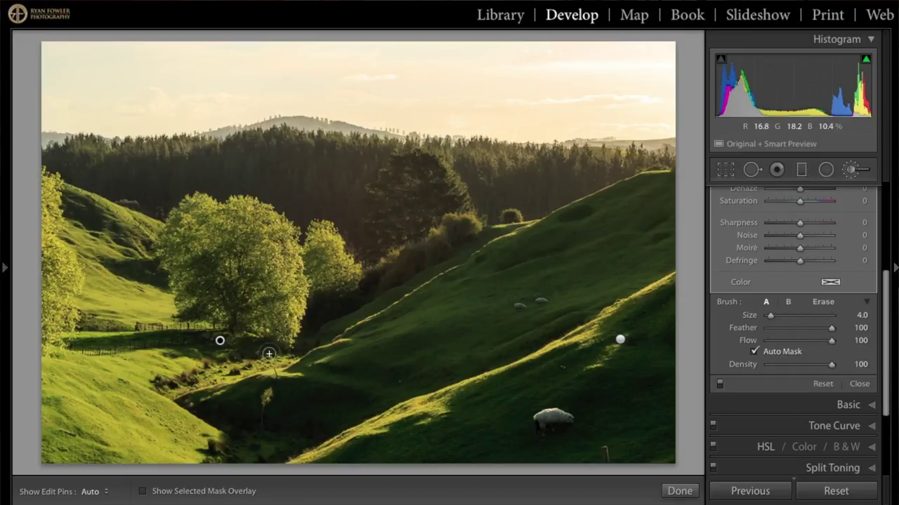
Step: Toggle the brush adjustments off and on repeatedly to compare the darkened valley and forest, leaving them enabled
scroll(819, 309, up, 5)
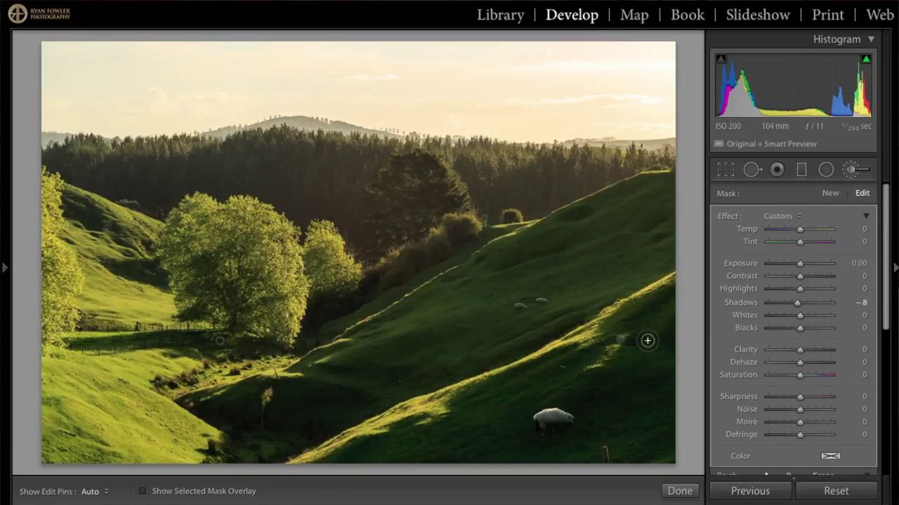
scroll(722, 398, down, 5)
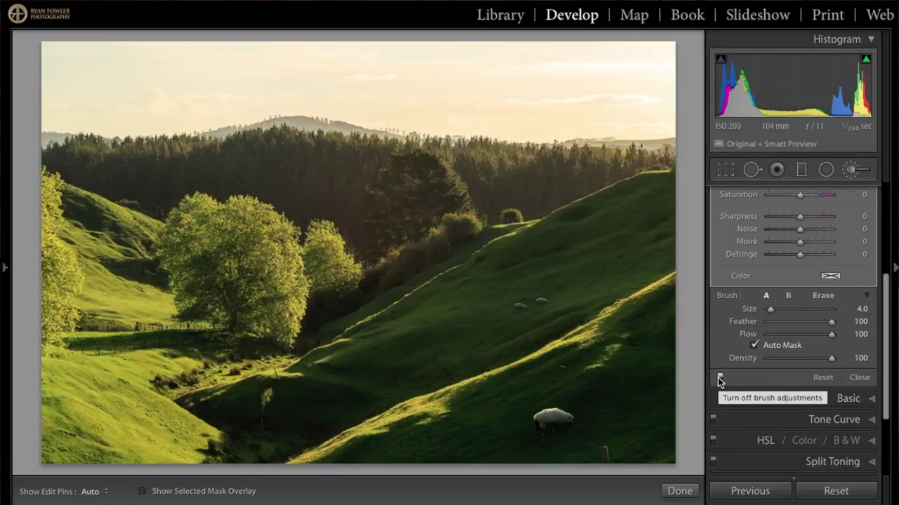
click(719, 379)
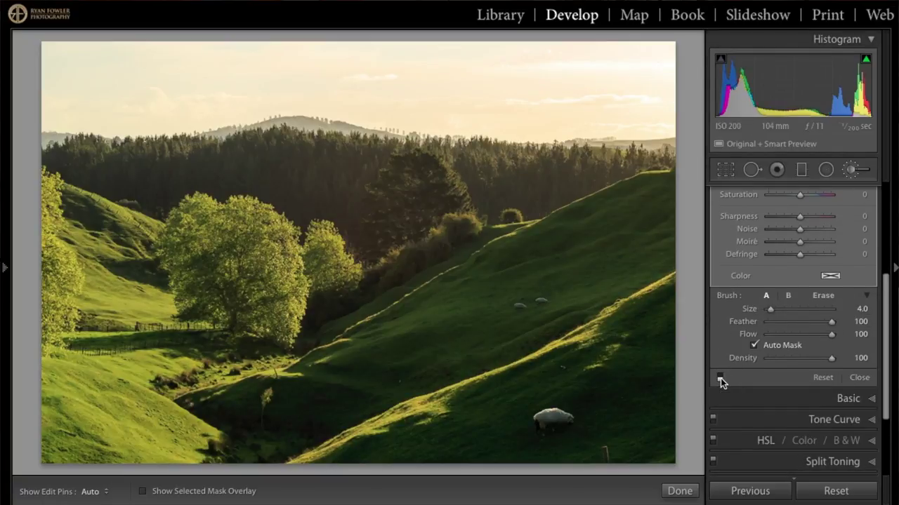
click(720, 380)
click(719, 379)
click(719, 379)
click(720, 379)
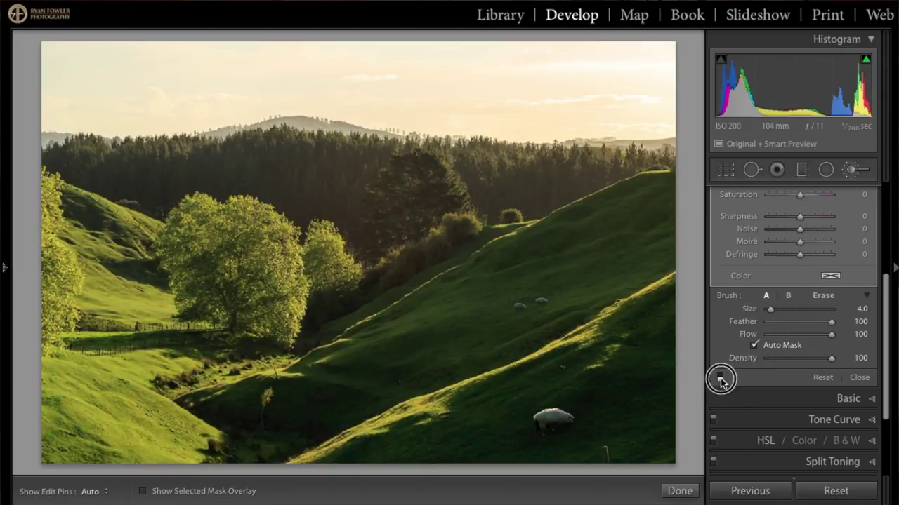
click(719, 379)
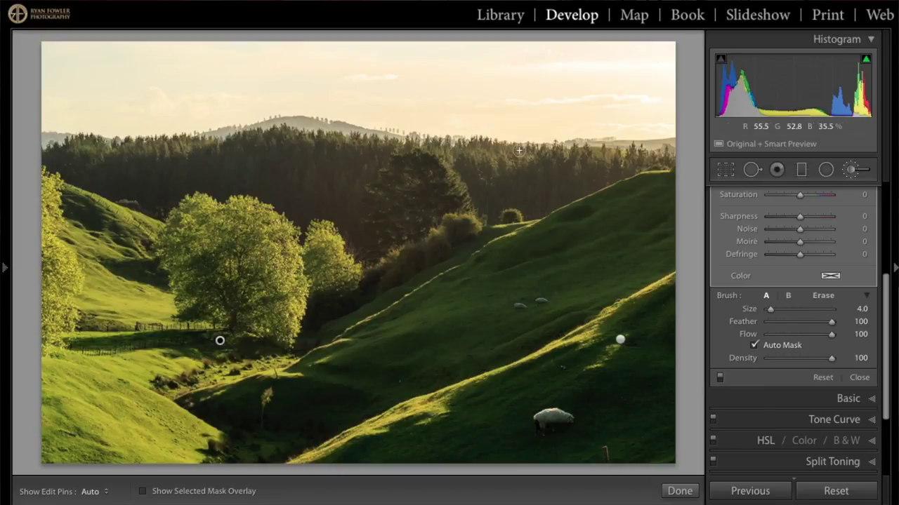
Step: Start a new adjustment brush mask, reset all its effect values, and set Dehaze to 13
scroll(802, 210, up, 5)
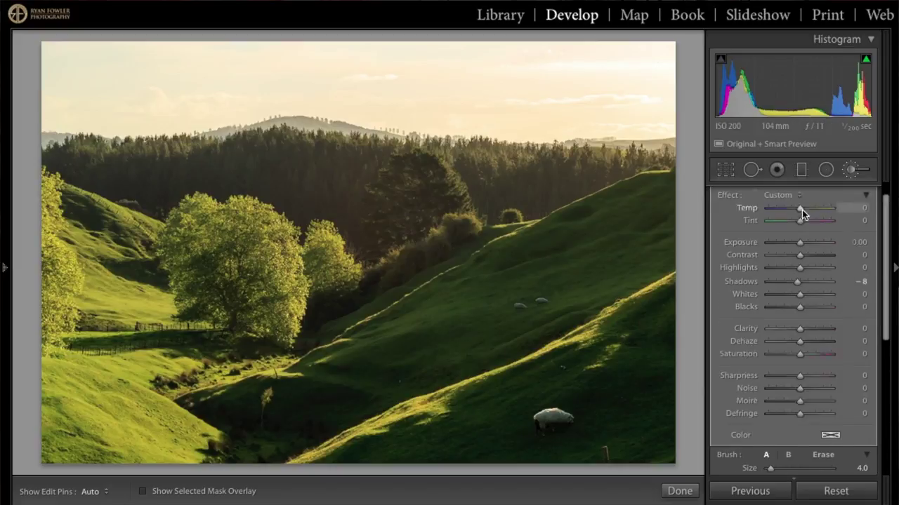
click(831, 194)
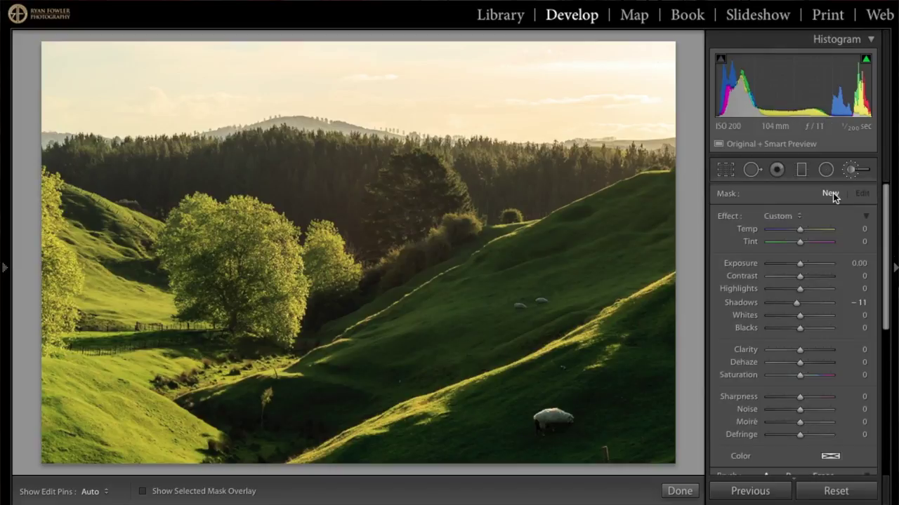
double_click(728, 216)
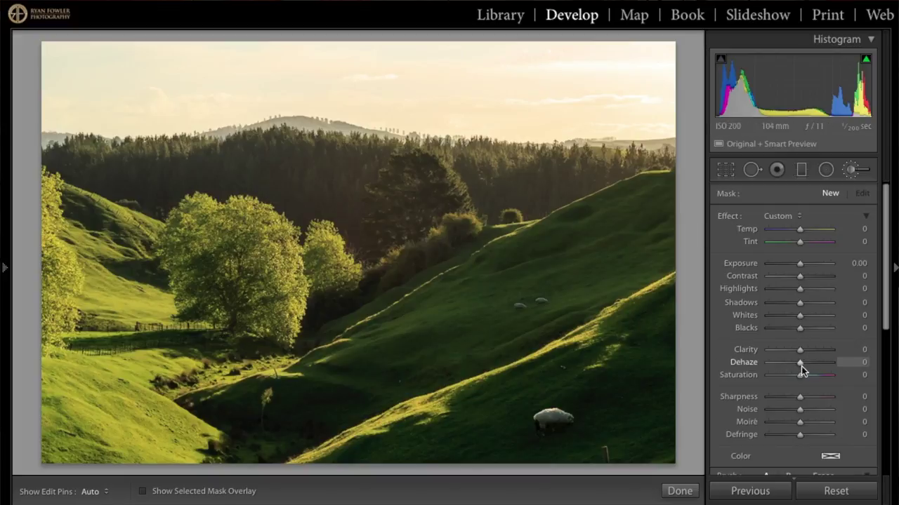
drag(803, 365, 805, 364)
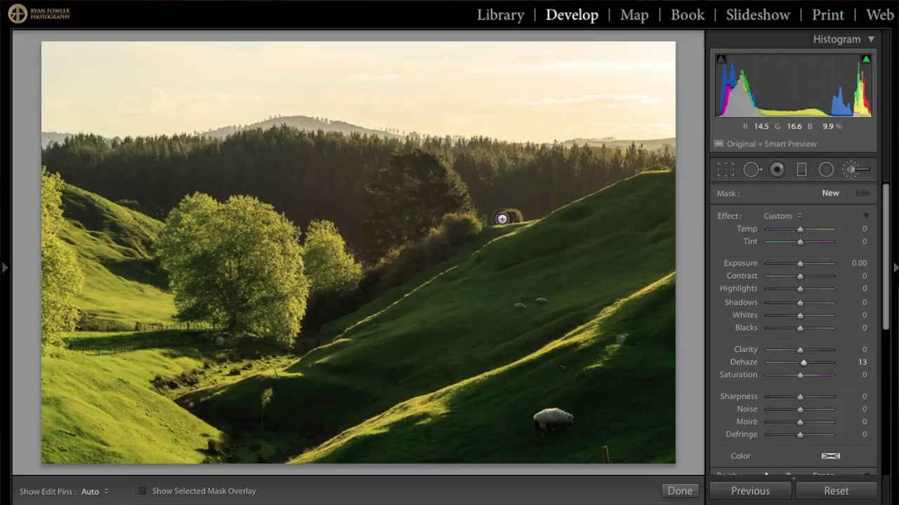
Step: Brush the dehaze effect across the hazy forest from the right hillside to above the large tree, and reduce its Dehaze to 7
key(h)
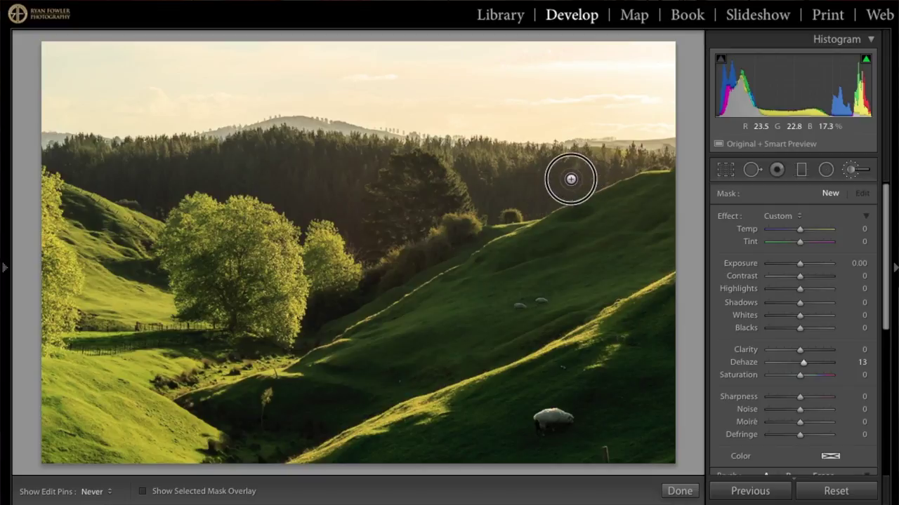
key(h)
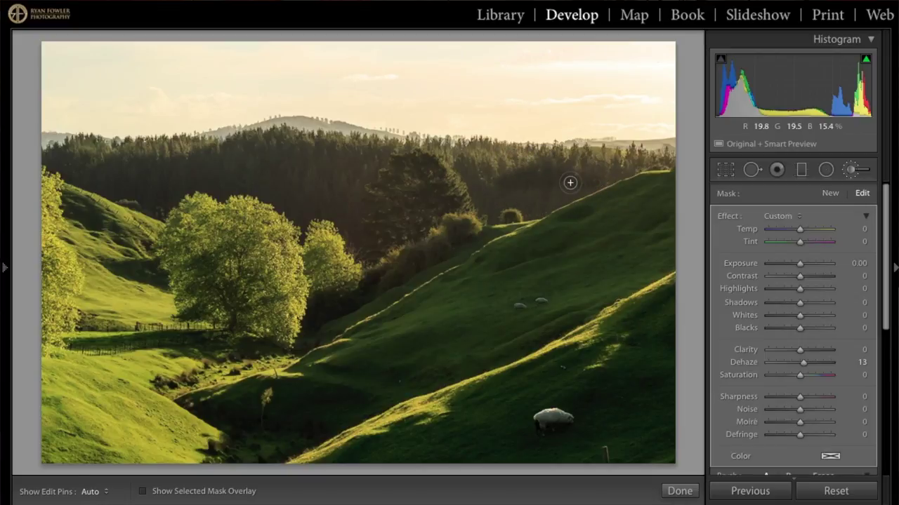
key(h)
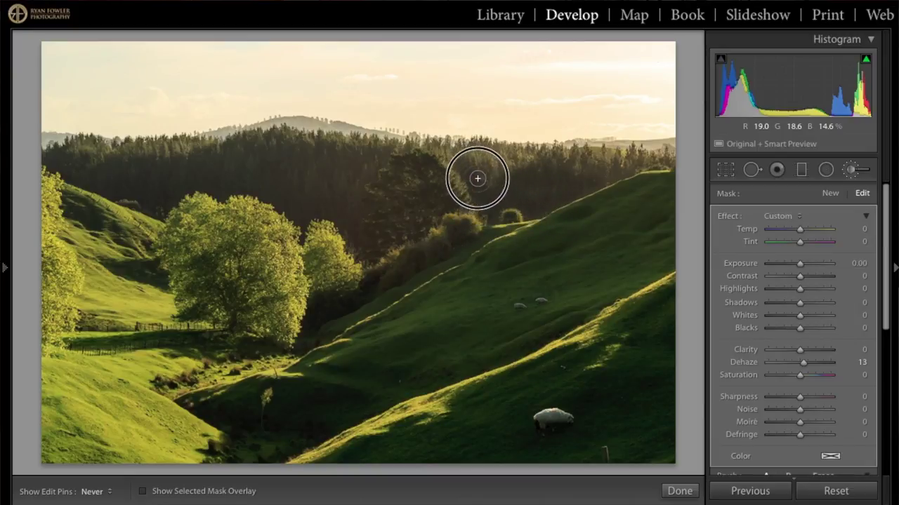
key(h)
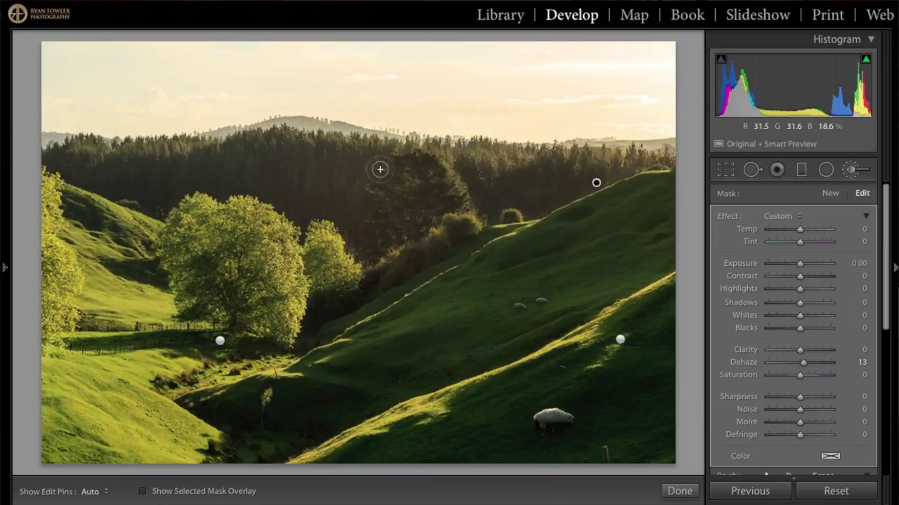
key(h)
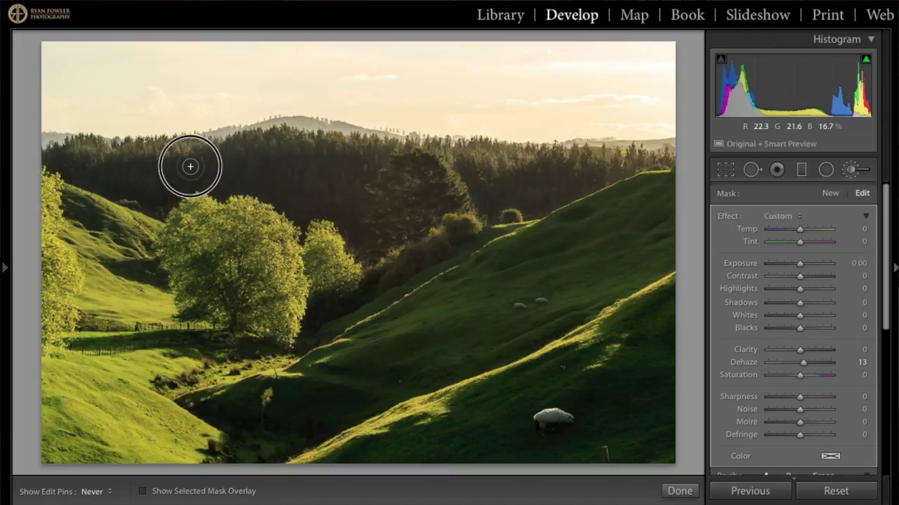
key(h)
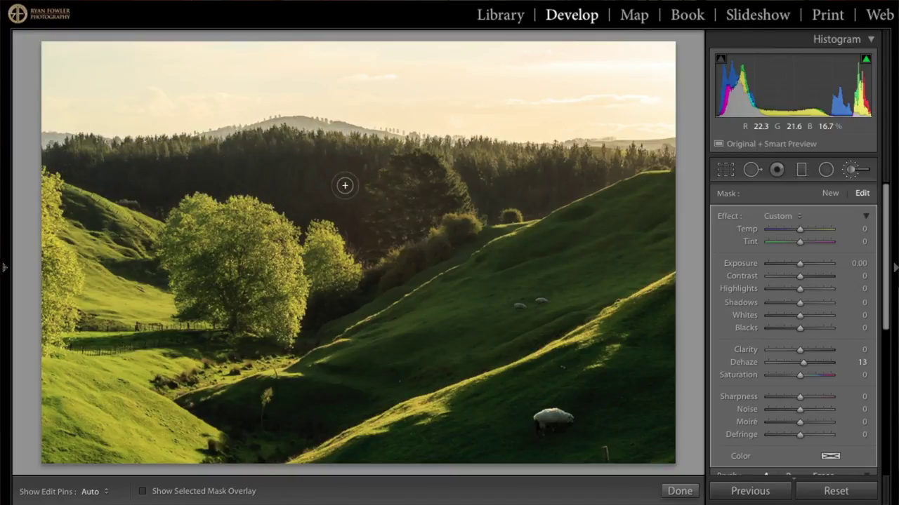
key(h)
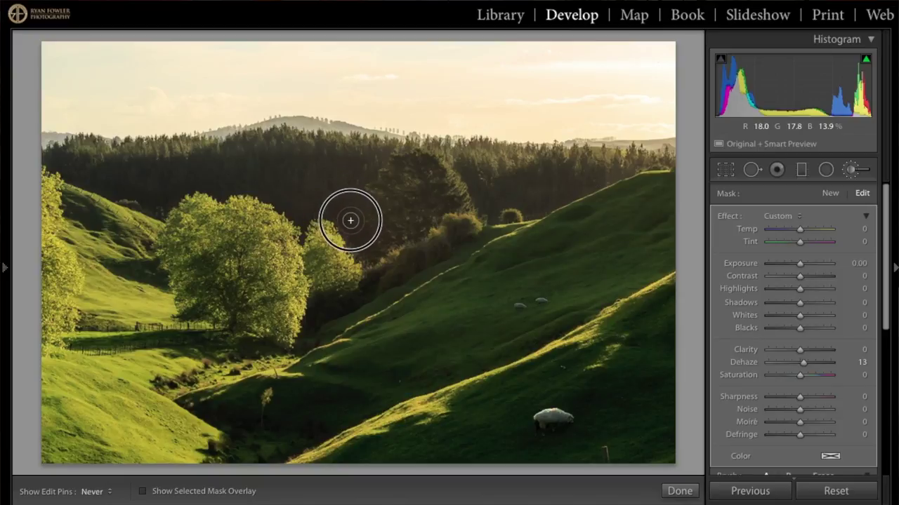
key(h)
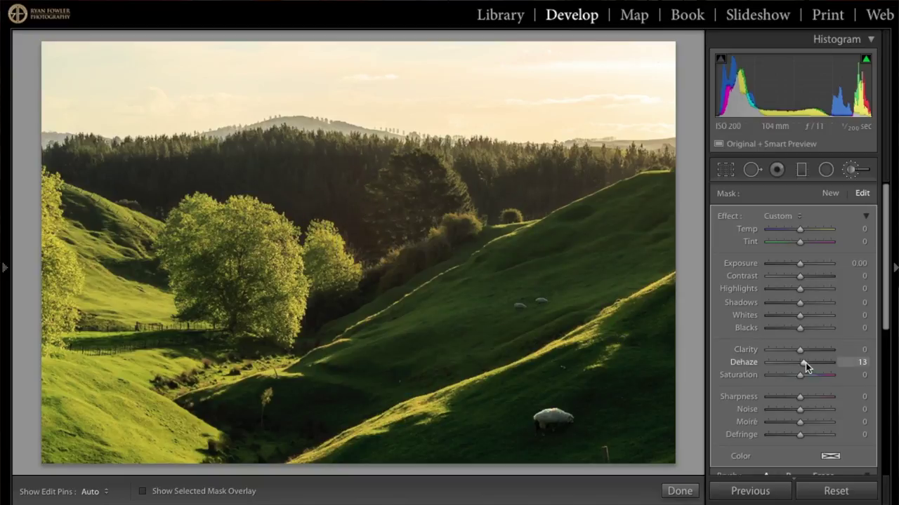
drag(804, 365, 802, 364)
Step: Toggle the brush adjustments off and on repeatedly to compare the dehazed forest, leave them enabled, and finish brush editing
scroll(759, 365, down, 5)
click(719, 409)
click(719, 408)
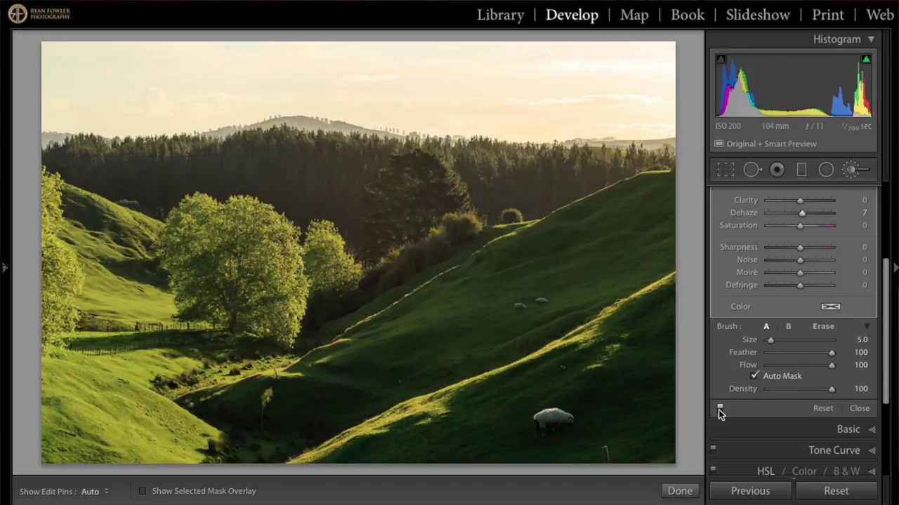
click(720, 409)
click(720, 409)
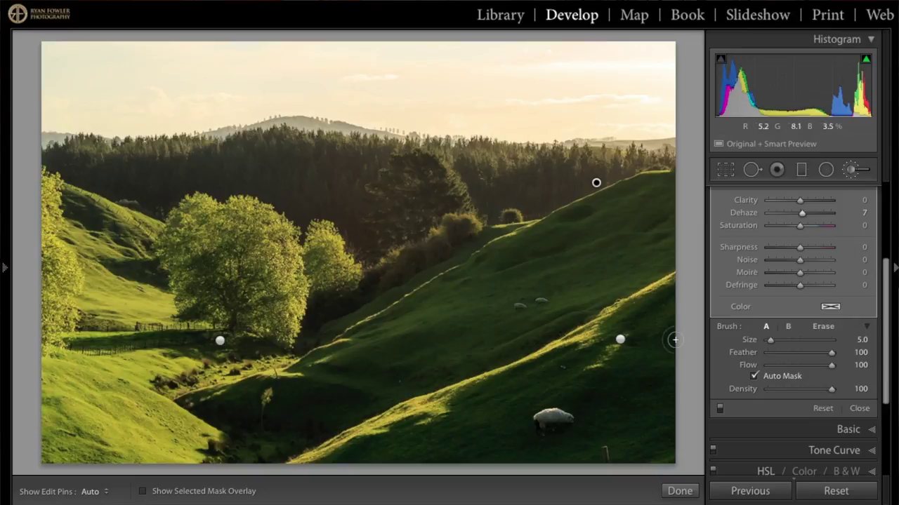
click(721, 409)
click(721, 408)
click(721, 409)
click(721, 409)
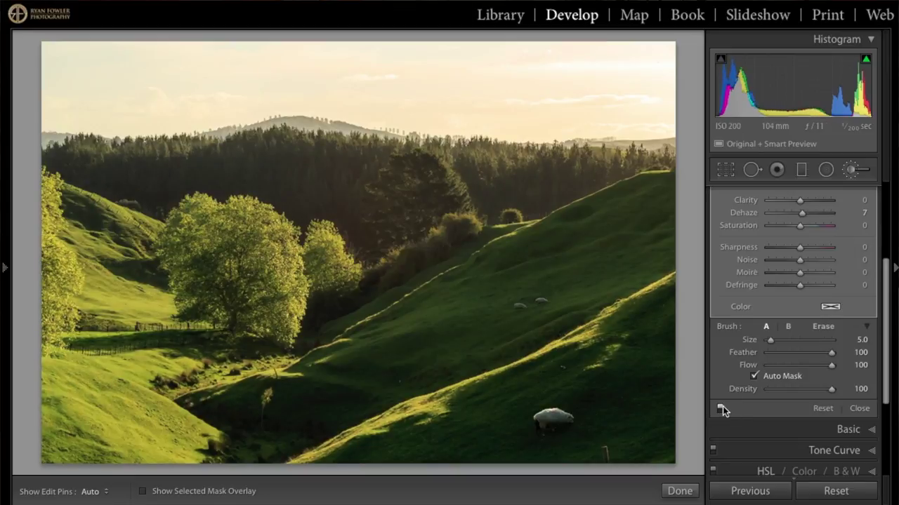
click(676, 491)
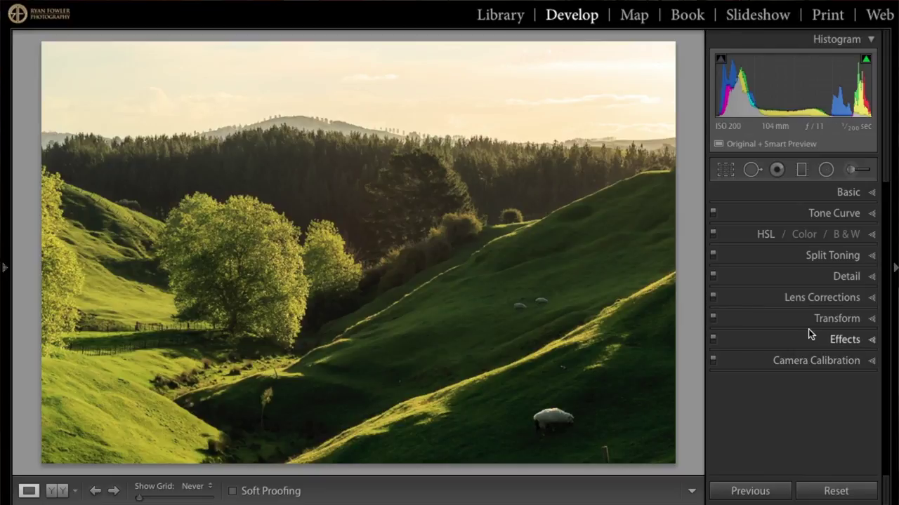
Step: Reopen the adjustment brush for a new mask, reset all its effect values, and set Shadows to 22
click(860, 172)
double_click(732, 219)
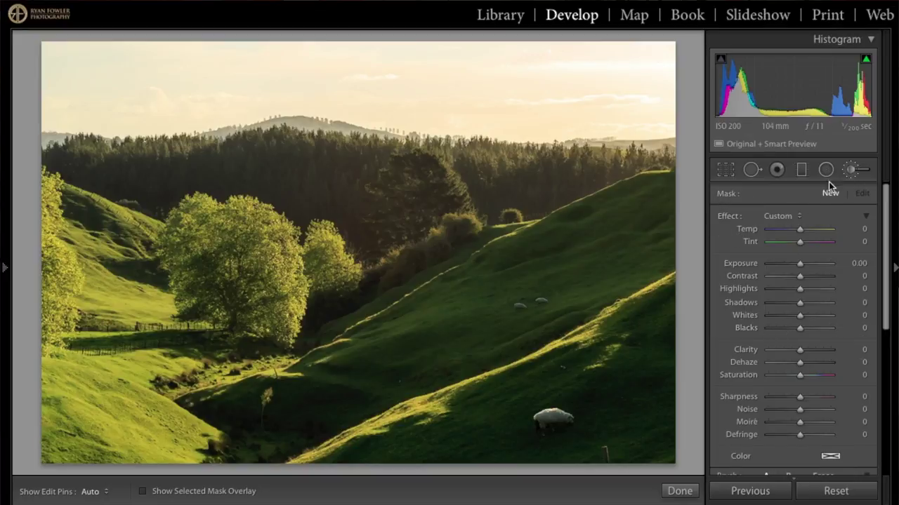
drag(800, 302, 806, 303)
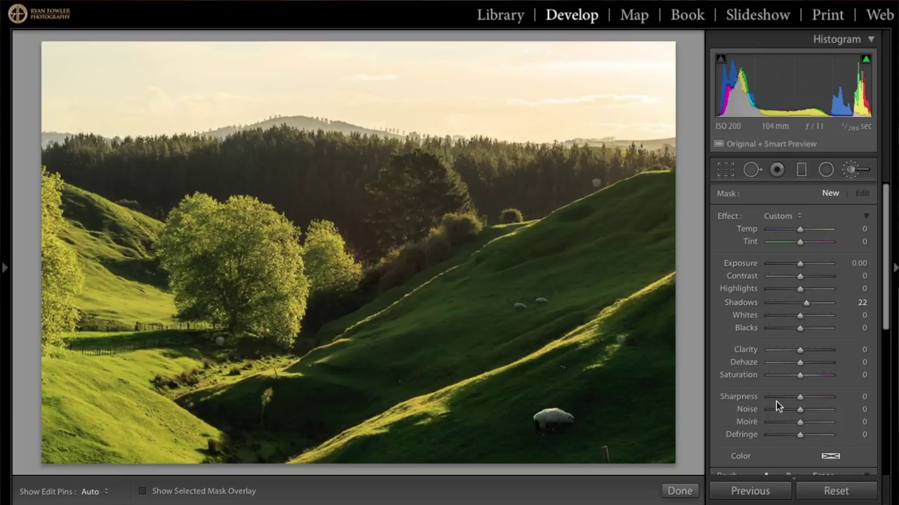
scroll(776, 402, down, 5)
drag(837, 402, 833, 418)
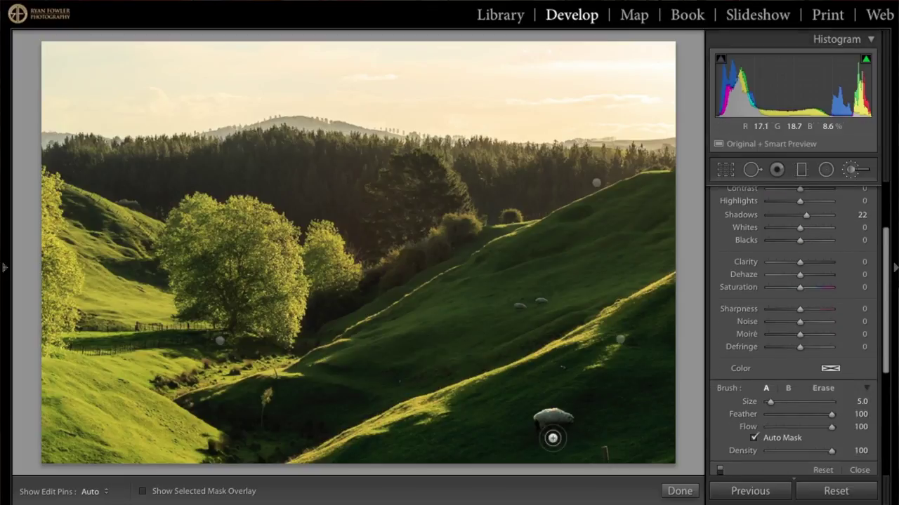
Step: Brush the brightening effect over the foreground sheep with brush size 8.0, raise its Shadows to 25, and finish brush editing
key(h)
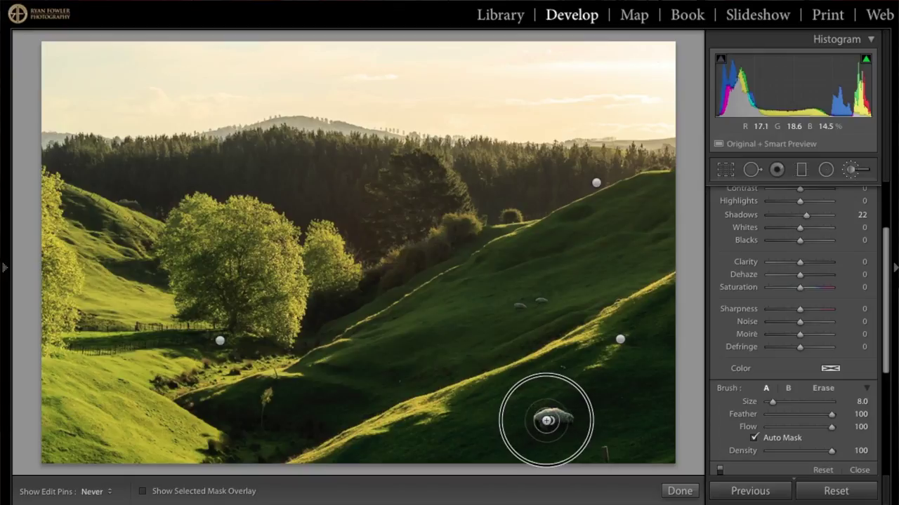
mouse_move(570, 422)
mouse_down()
mouse_move(538, 426)
mouse_move(573, 417)
mouse_move(552, 421)
mouse_up()
key(h)
drag(807, 214, 808, 217)
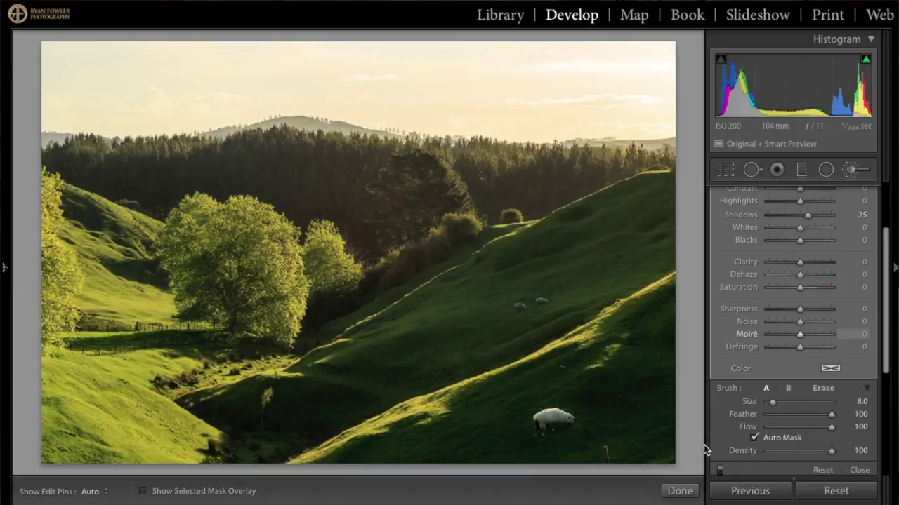
click(679, 492)
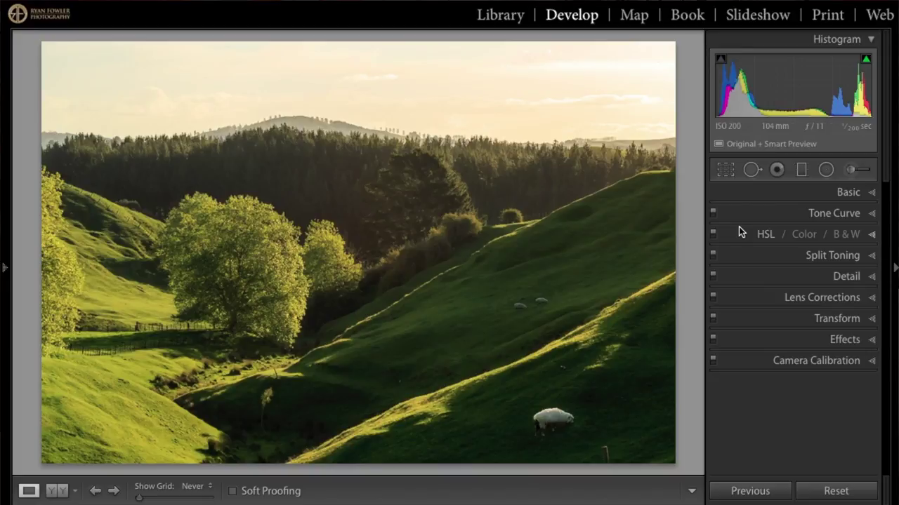
Step: Add a post-crop vignette in the Color Priority style with an Amount of -6
click(831, 340)
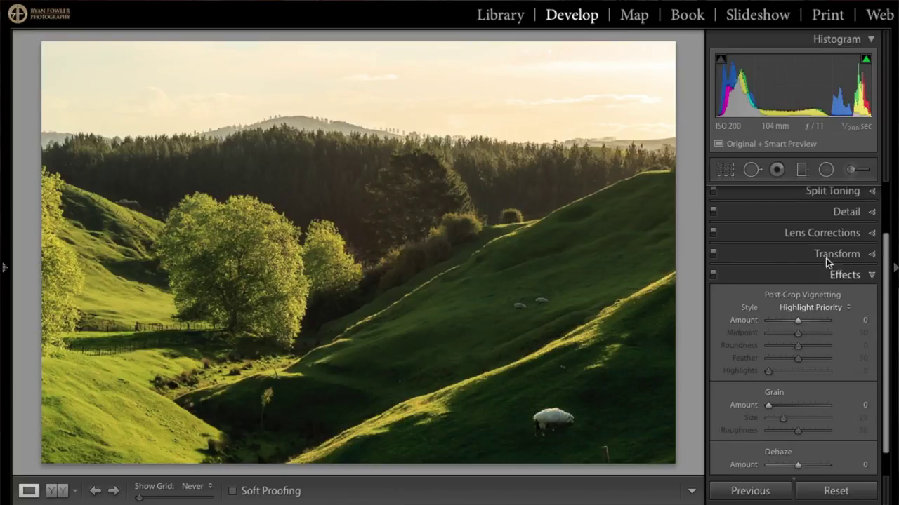
click(830, 308)
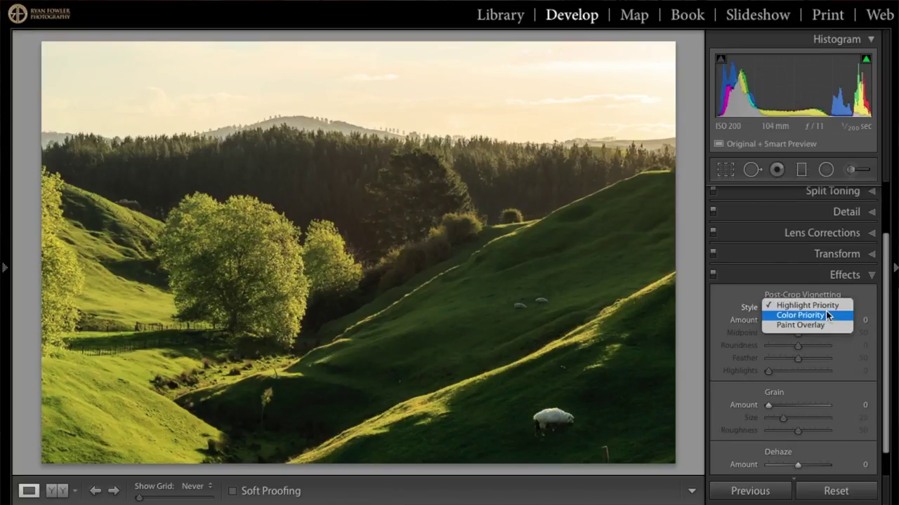
click(825, 314)
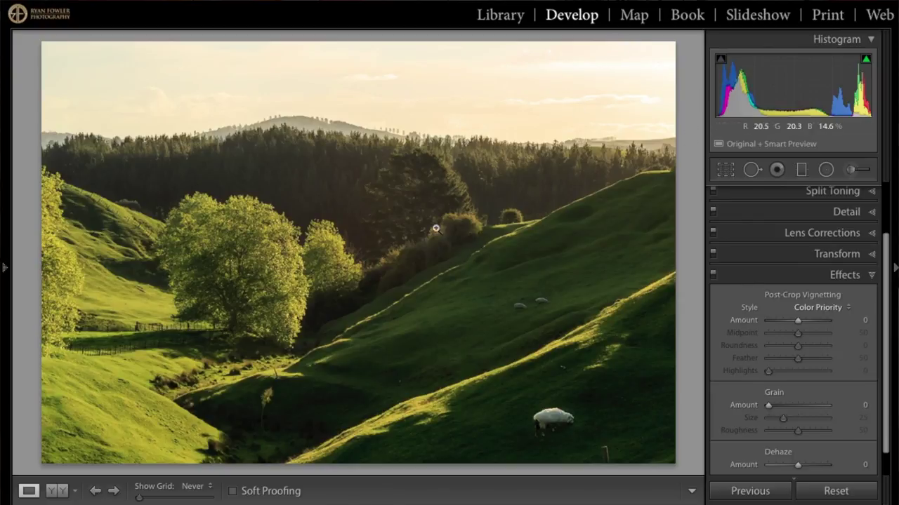
click(861, 321)
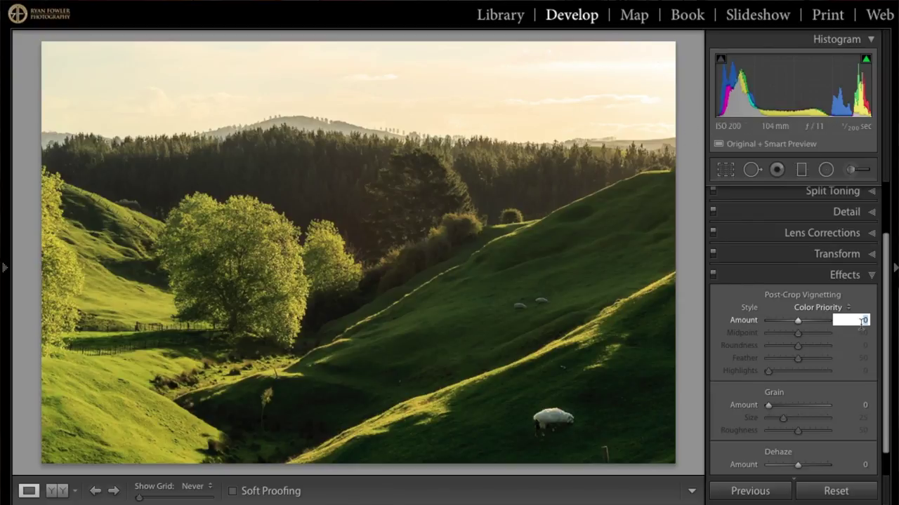
text(-5)
key(Return)
key(Down)
click(864, 303)
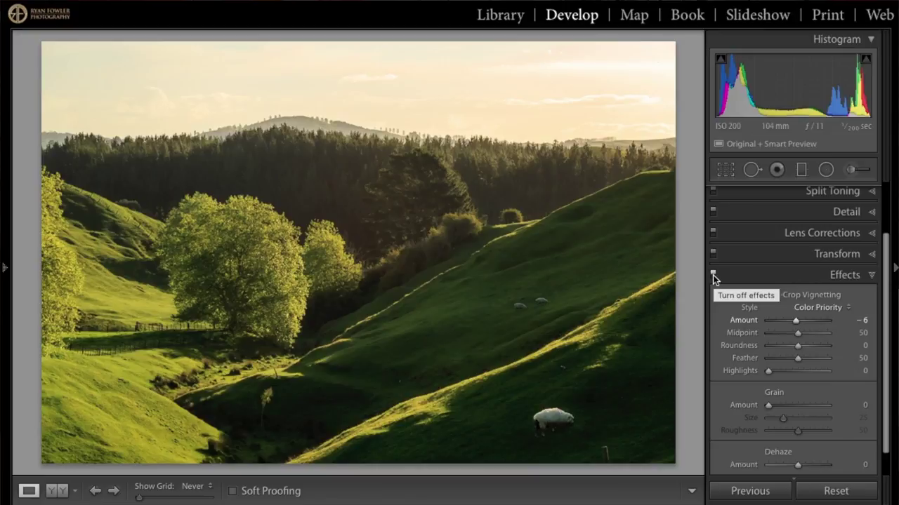
Step: Toggle the effects off and on repeatedly to compare the vignette, leave them enabled, and close the effects settings
click(713, 274)
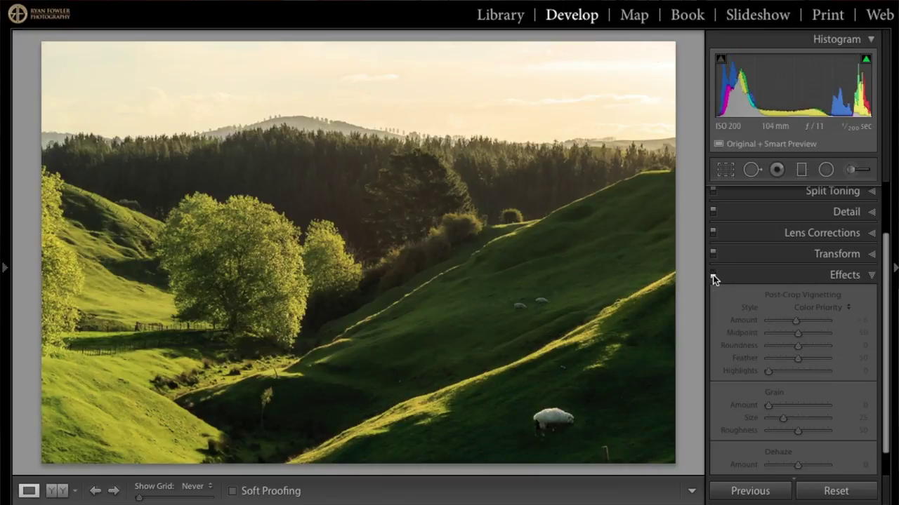
click(712, 274)
click(712, 275)
click(712, 275)
click(712, 275)
click(712, 275)
click(713, 274)
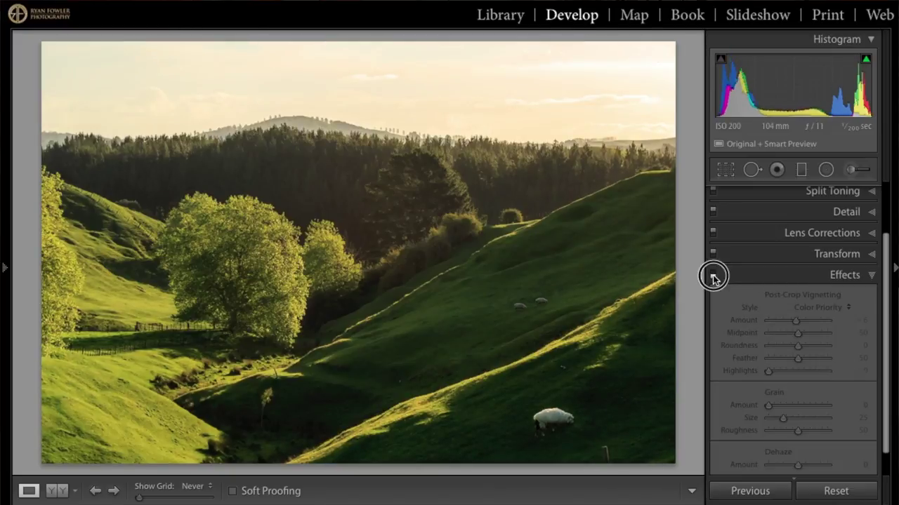
click(712, 274)
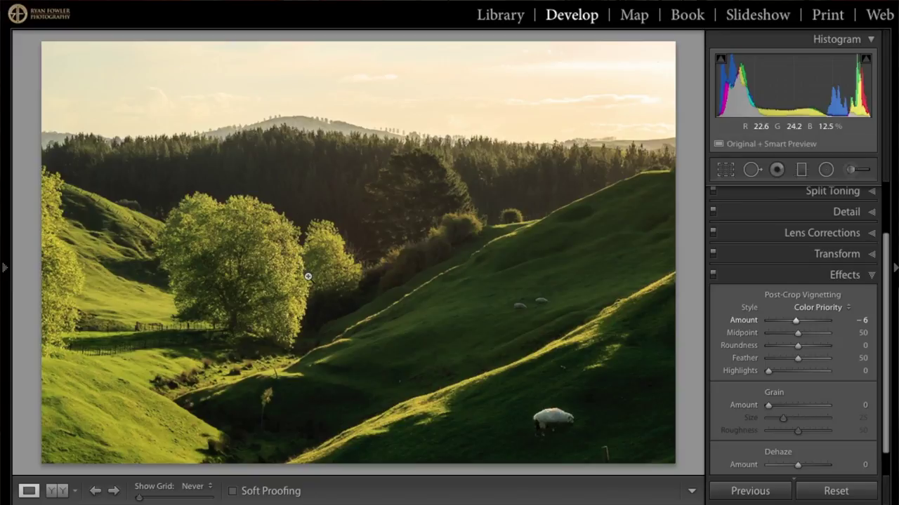
click(837, 275)
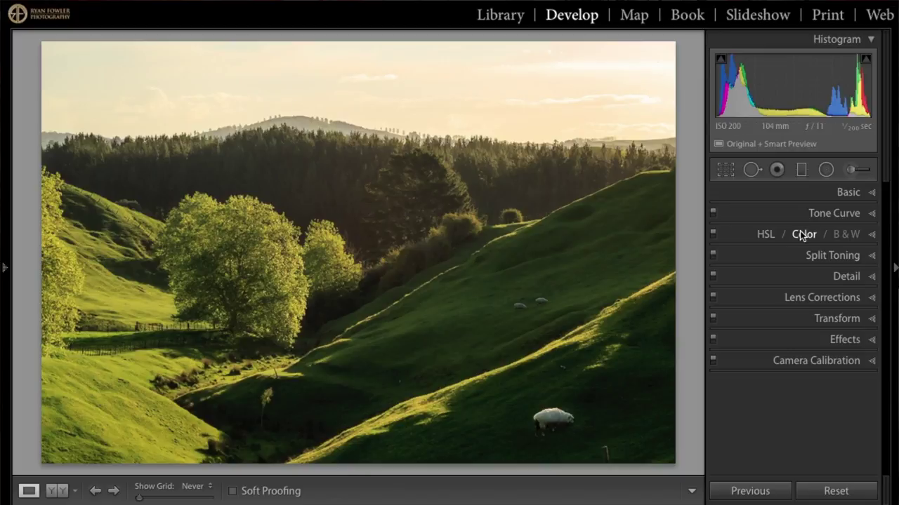
Step: Start healing spot removal, turn on spot visualization, and raise its threshold slightly to expose dust spots in the sky
click(752, 170)
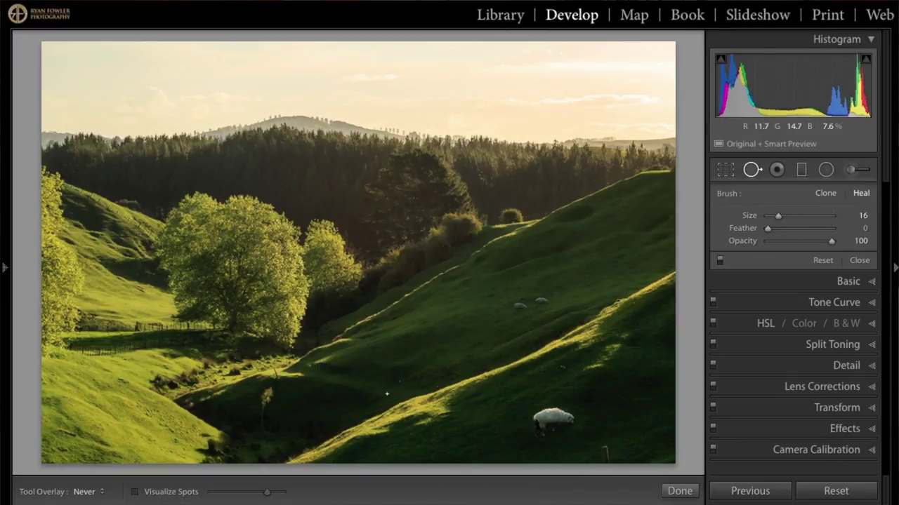
click(137, 492)
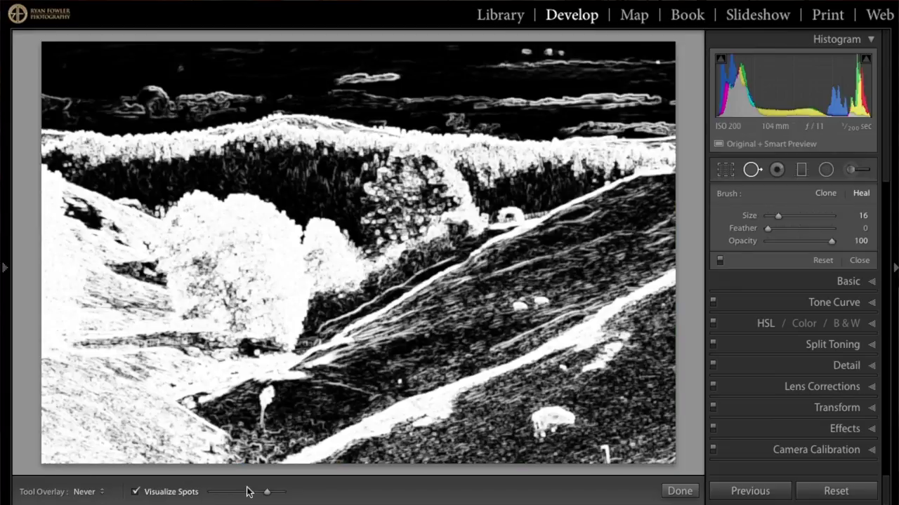
click(268, 492)
drag(269, 493, 275, 493)
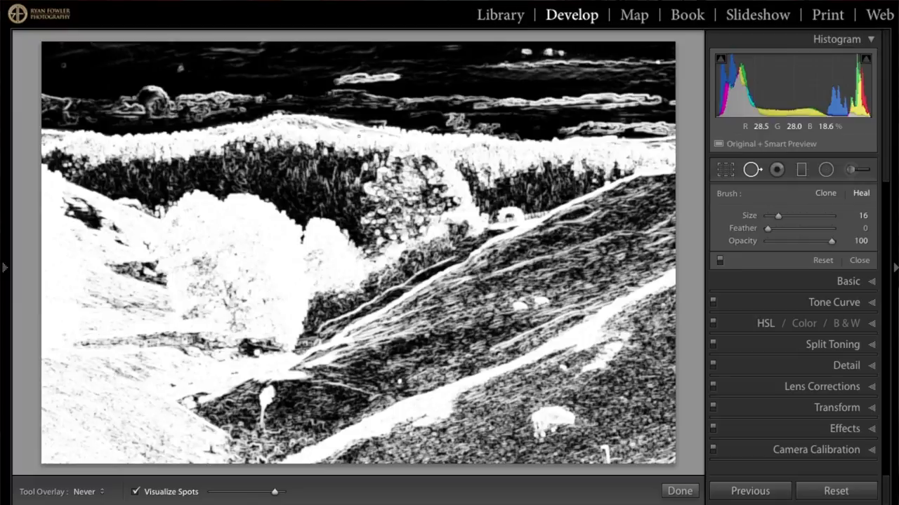
Step: Heal the bright spot on the far-right cloud streak at size 16 and the ring-shaped spot above the streak at size 41
click(660, 64)
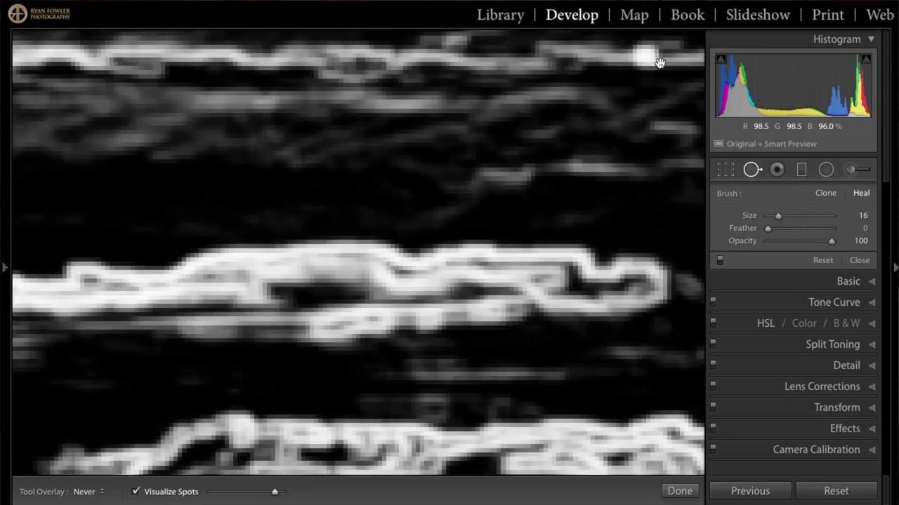
key(ctrl+minus)
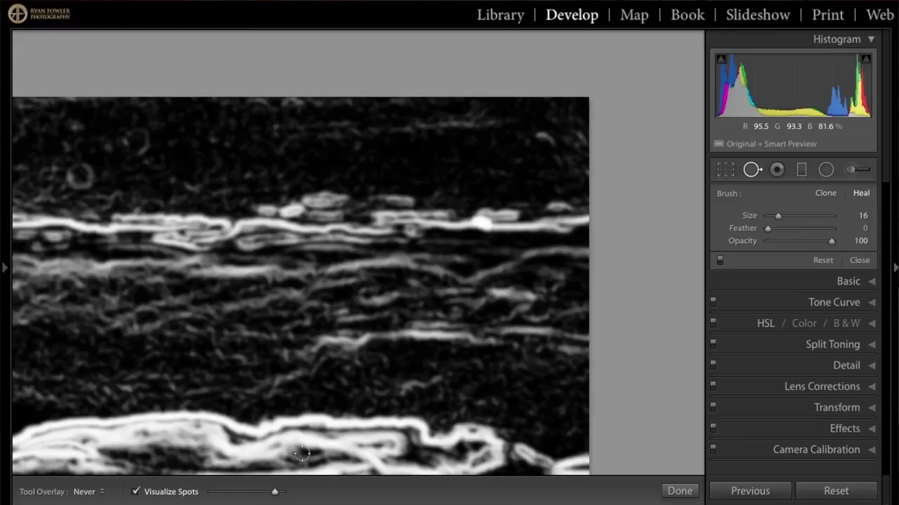
click(136, 492)
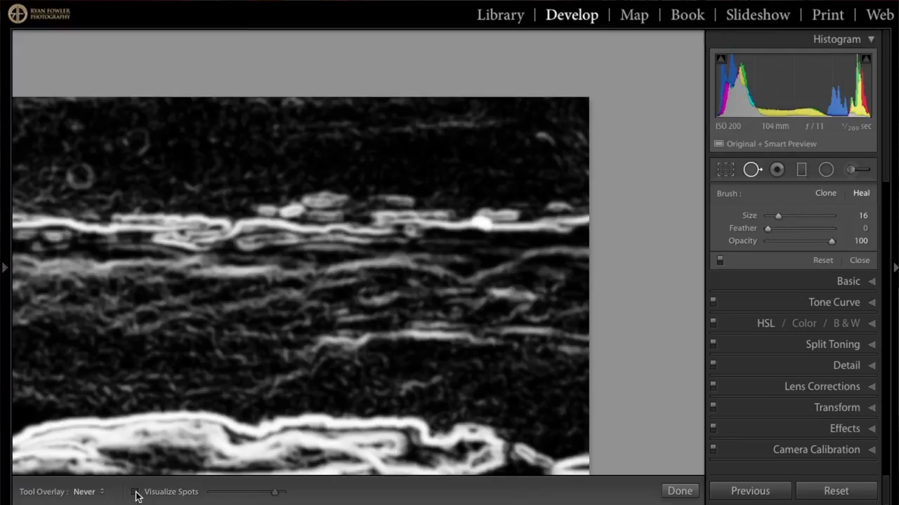
click(136, 492)
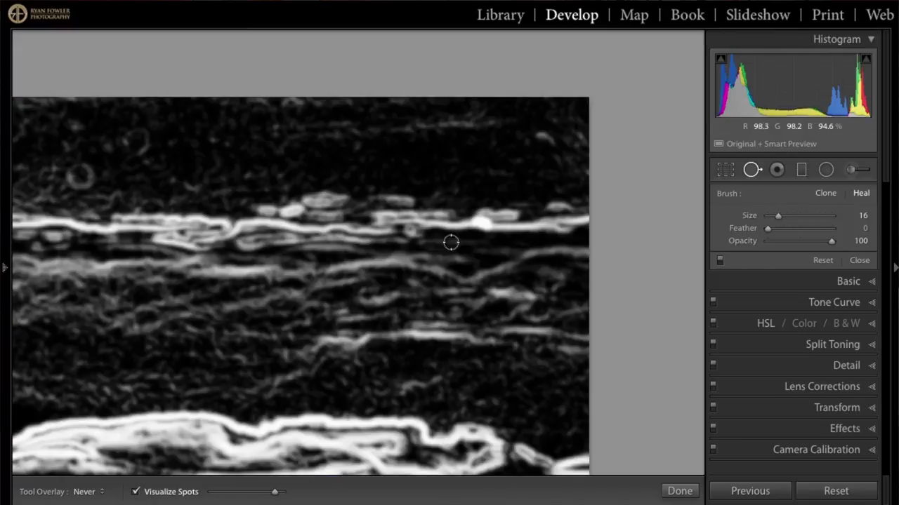
click(487, 225)
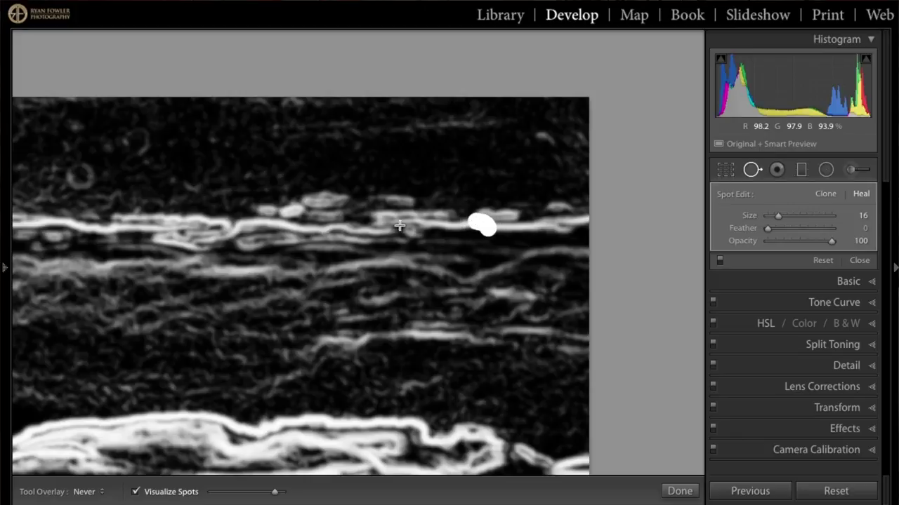
click(328, 199)
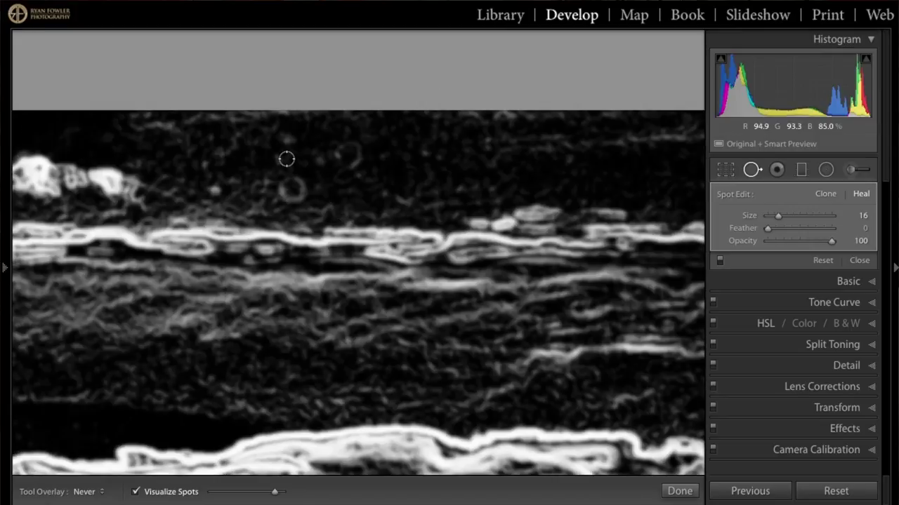
scroll(299, 192, up, 5)
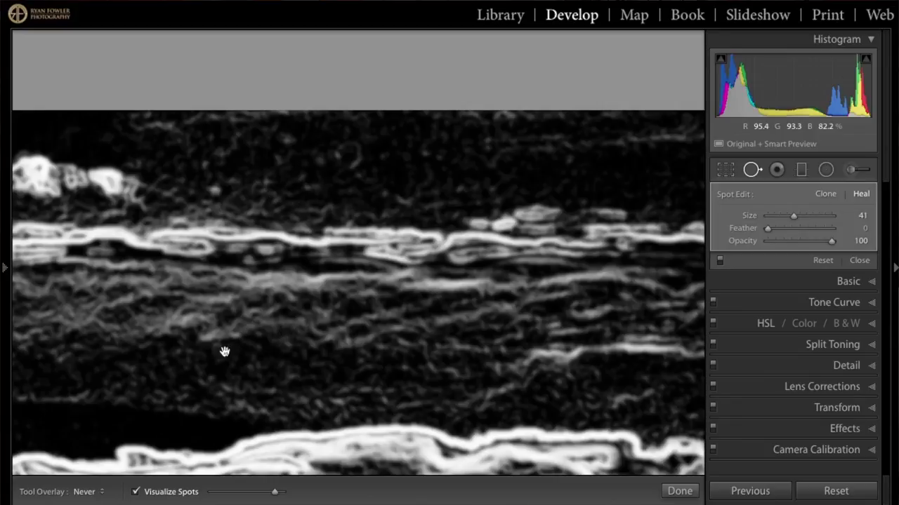
Step: Heal the ring-shaped dust spot in the dark sky band above the lower cloud layer with spot size 41, checking it without spot visualization first
drag(161, 337, 470, 277)
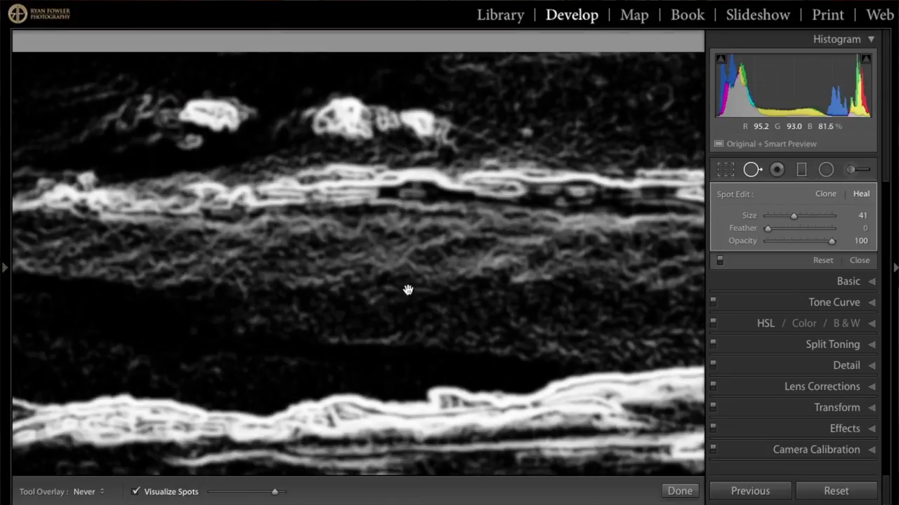
drag(199, 273, 325, 277)
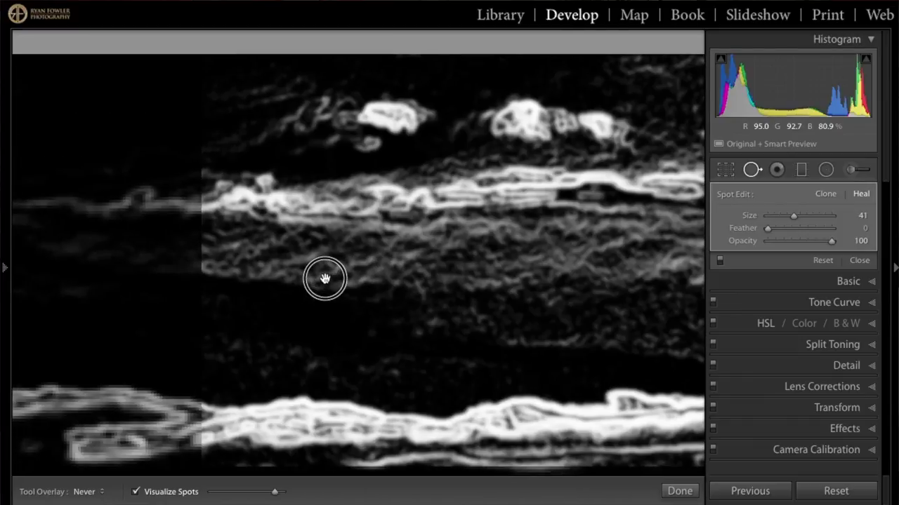
drag(152, 272, 427, 269)
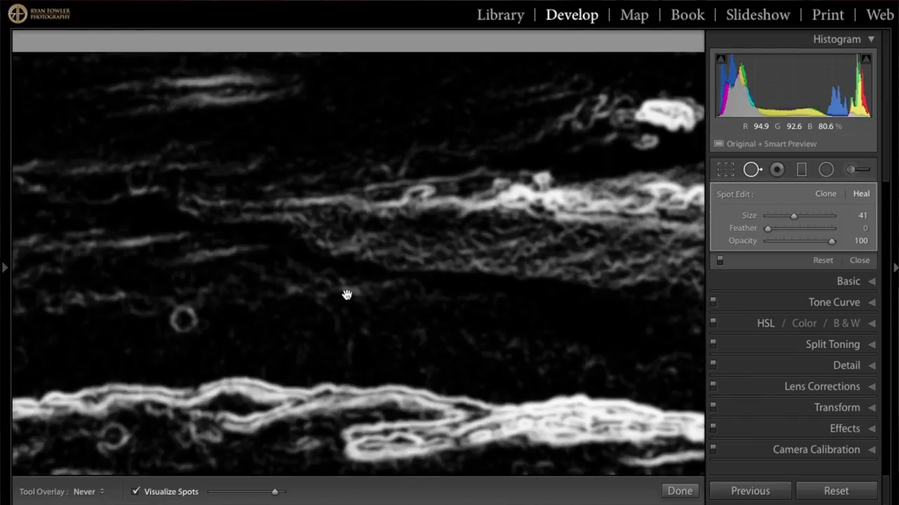
drag(278, 281, 407, 218)
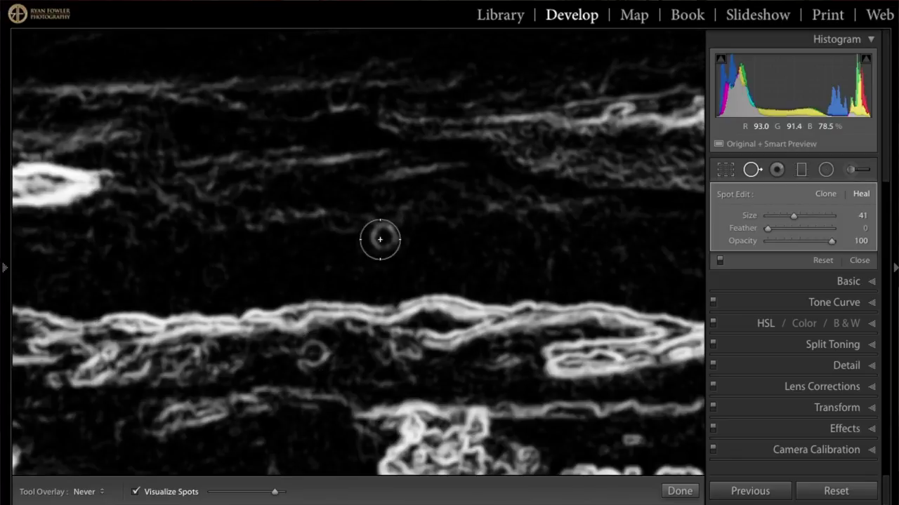
mouse_move(176, 443)
click(156, 493)
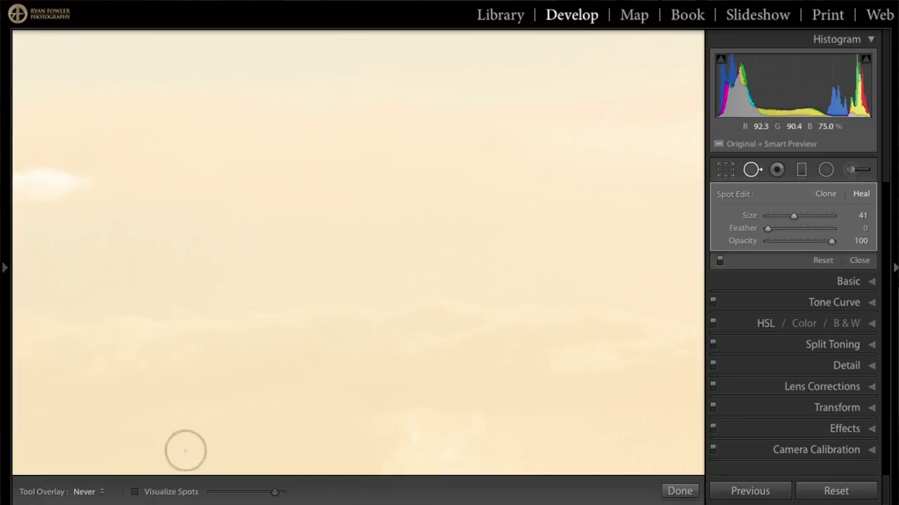
click(151, 492)
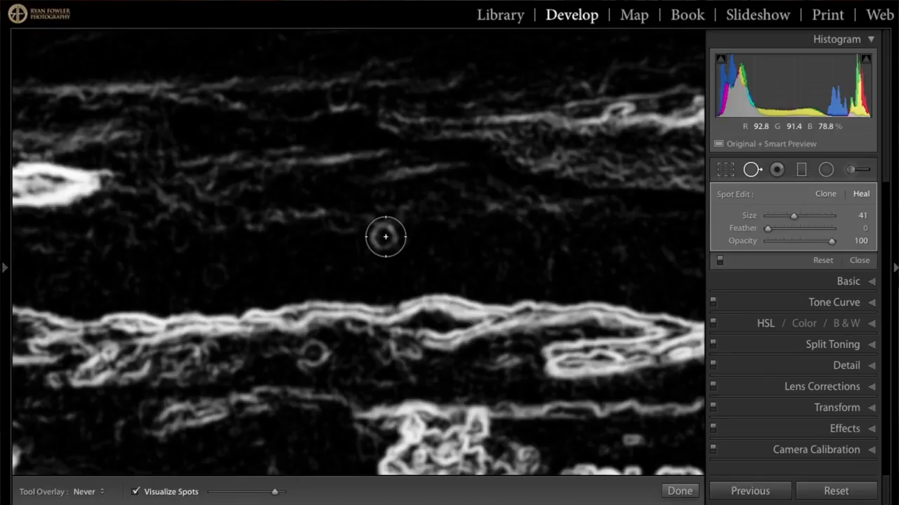
click(383, 237)
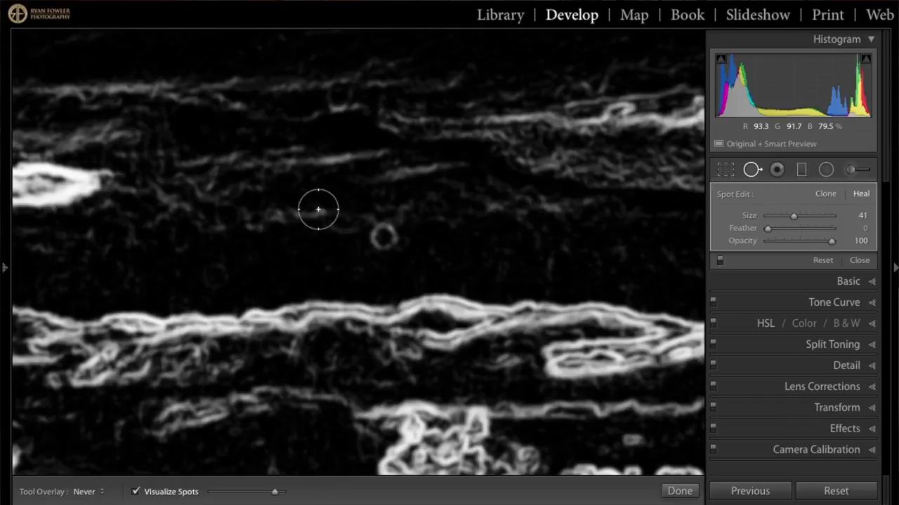
click(209, 190)
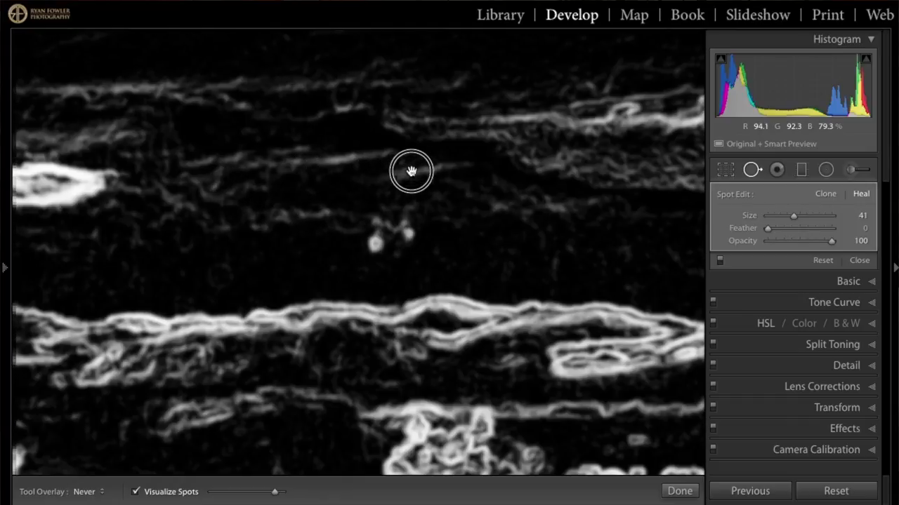
Step: Heal the ring-shaped dust spot left of the bright elongated cloud with spot size 35, and compare the sky with spot visualization off and on
scroll(421, 175, left, 5)
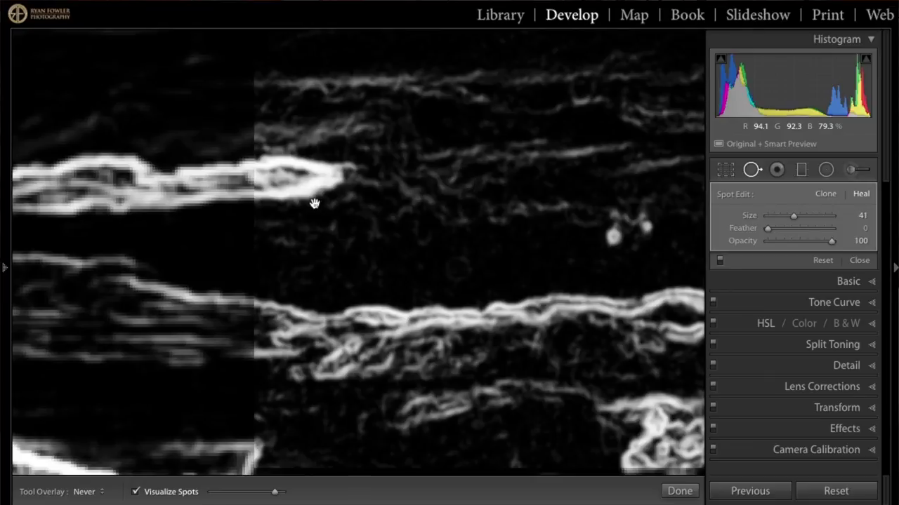
scroll(150, 248, left, 5)
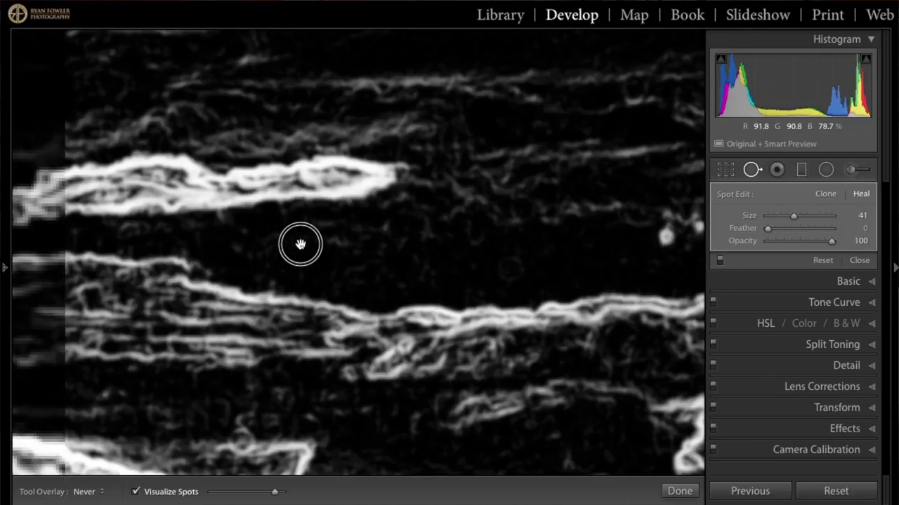
drag(315, 247, 453, 260)
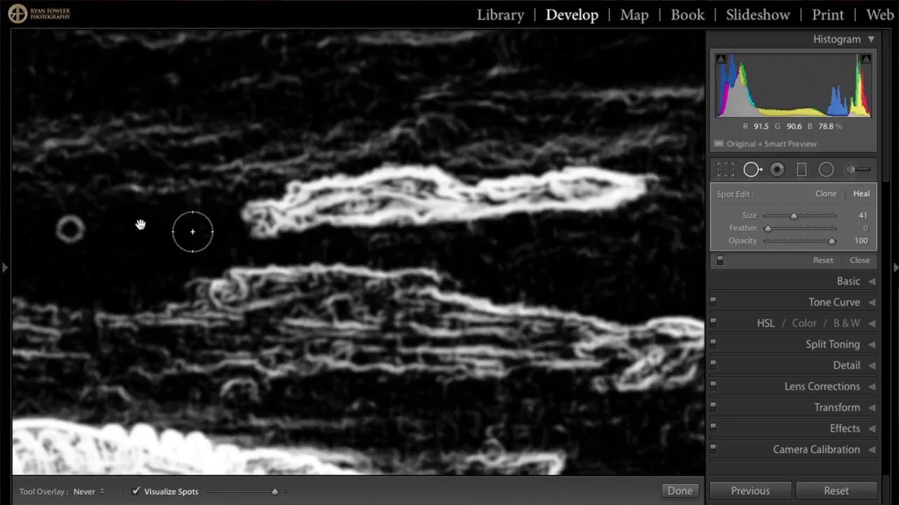
drag(110, 209, 377, 212)
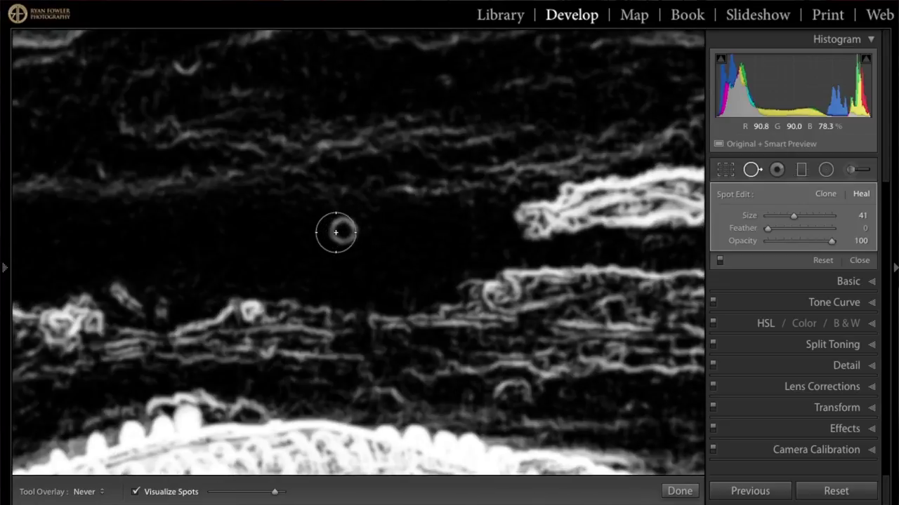
scroll(341, 230, down, 2)
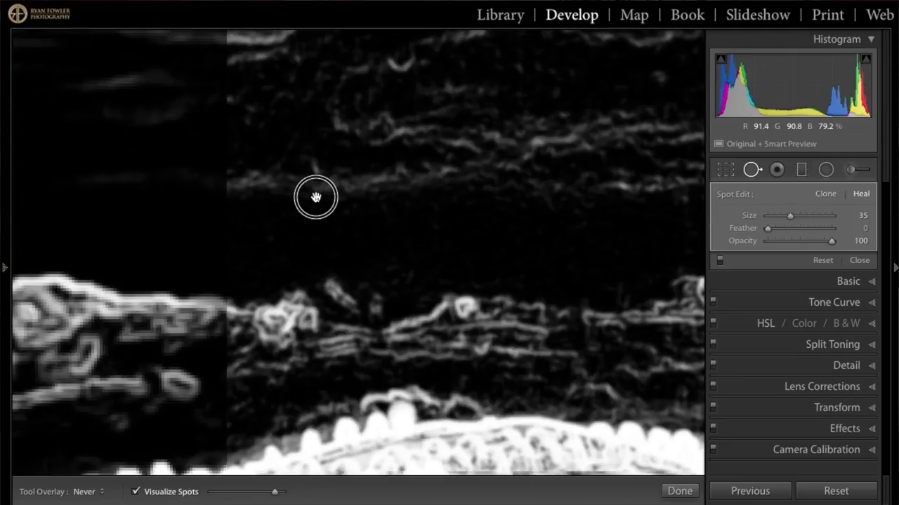
drag(315, 197, 321, 299)
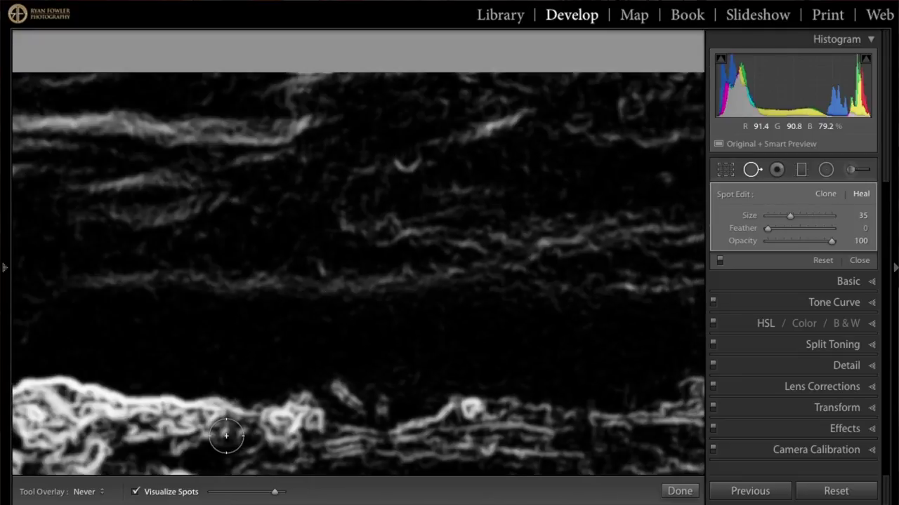
click(165, 496)
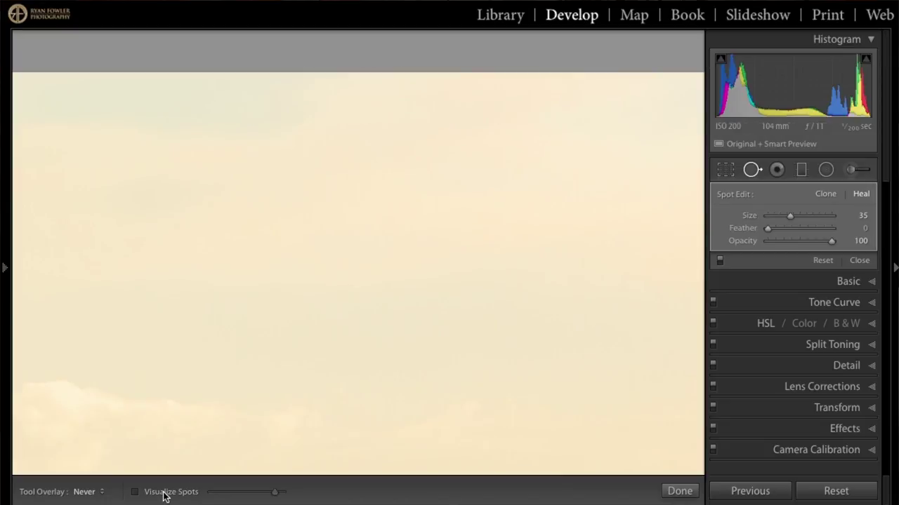
click(165, 496)
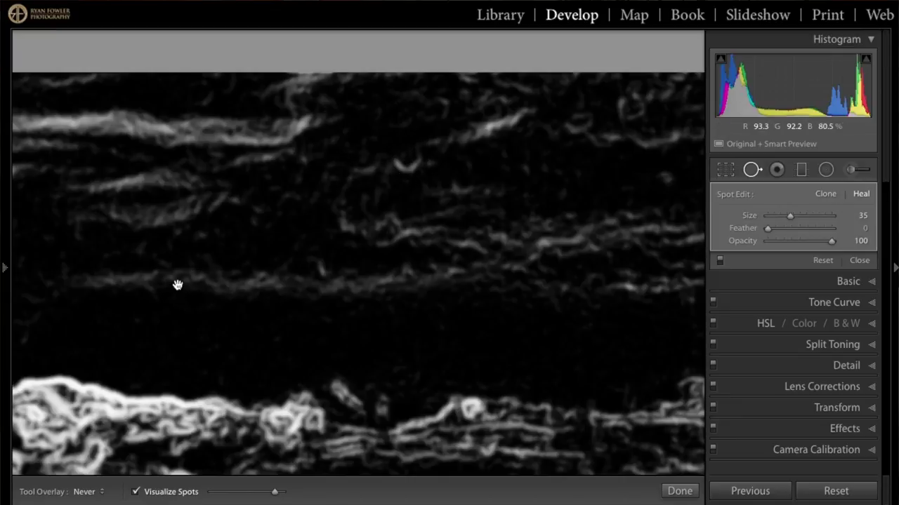
Step: Heal the bright ring-shaped dust spot near the sky's far-left edge with spot size 36, checking it without spot visualization first
click(311, 266)
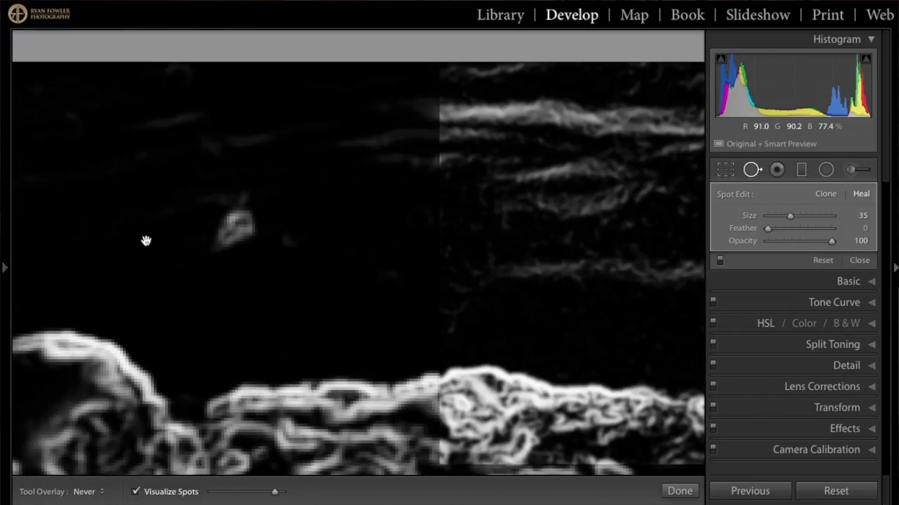
mouse_move(144, 241)
mouse_down()
mouse_move(193, 255)
mouse_move(211, 277)
mouse_up()
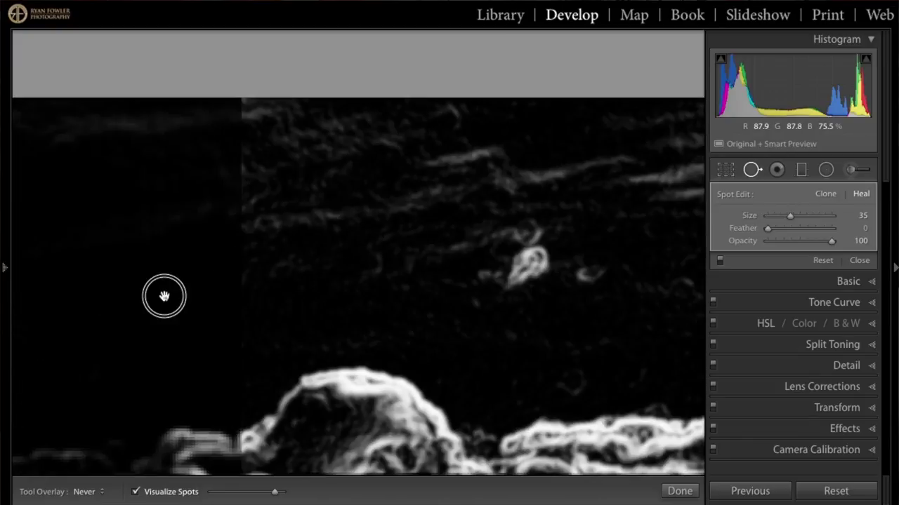
drag(299, 291, 480, 289)
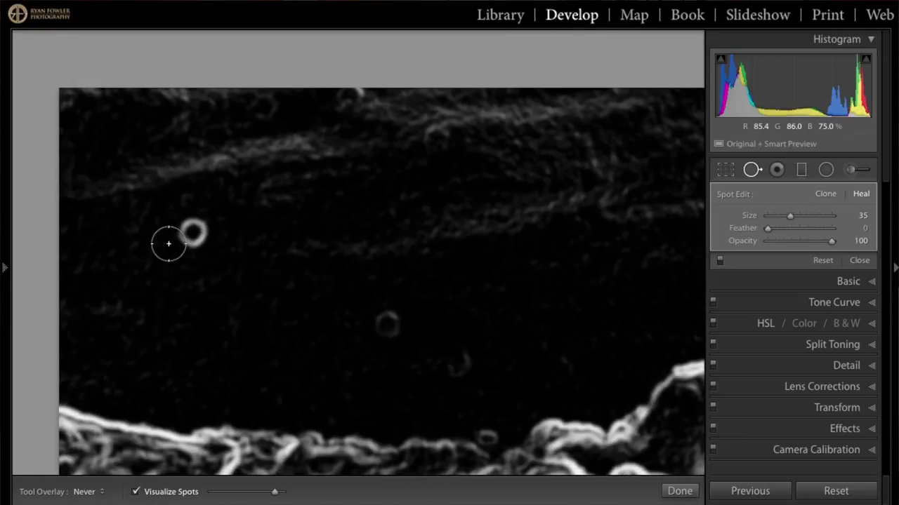
click(167, 493)
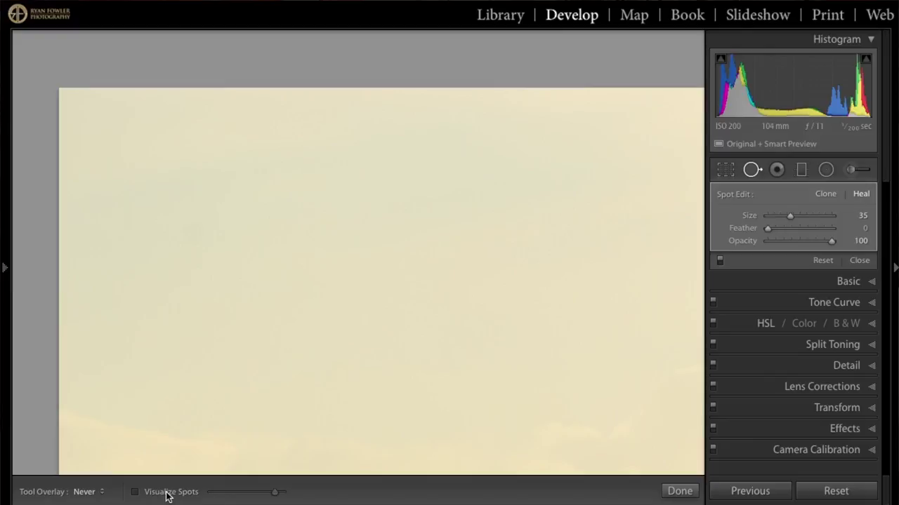
click(167, 493)
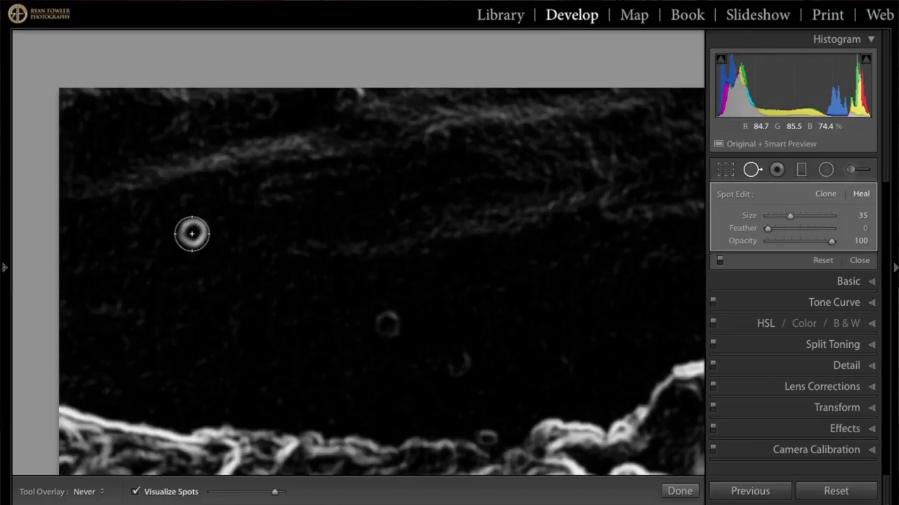
scroll(193, 232, up, 1)
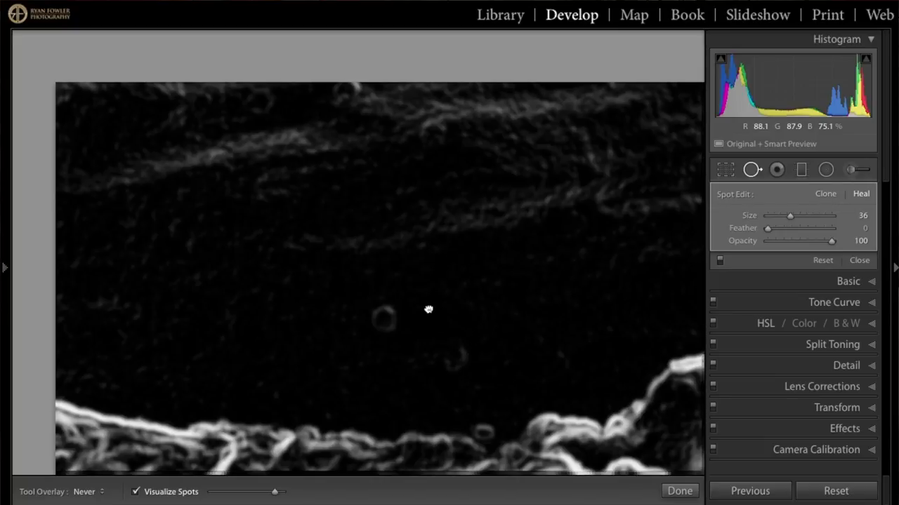
Step: Heal the faint ring-shaped spot in the dark sky area above the low clouds, and the small spot at the cloud edge with size 19
scroll(428, 305, down, 5)
scroll(427, 305, right, 2)
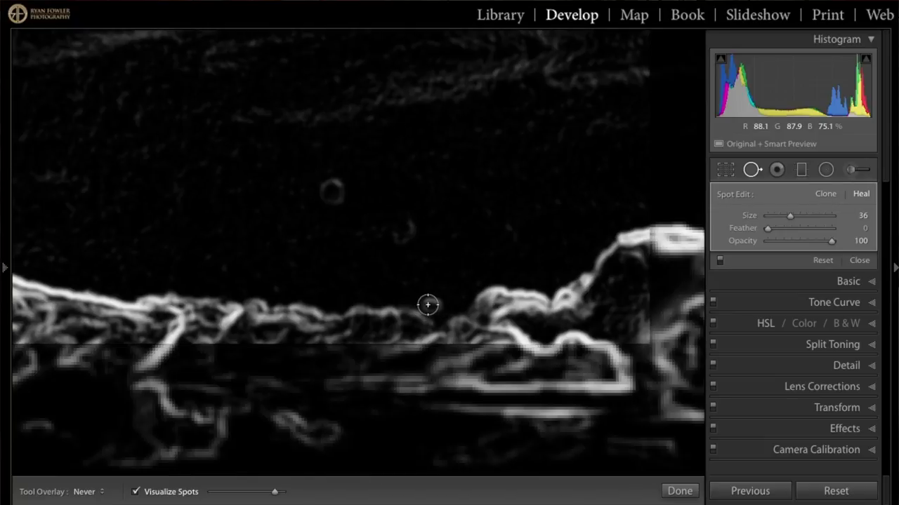
scroll(427, 305, down, 4)
click(429, 304)
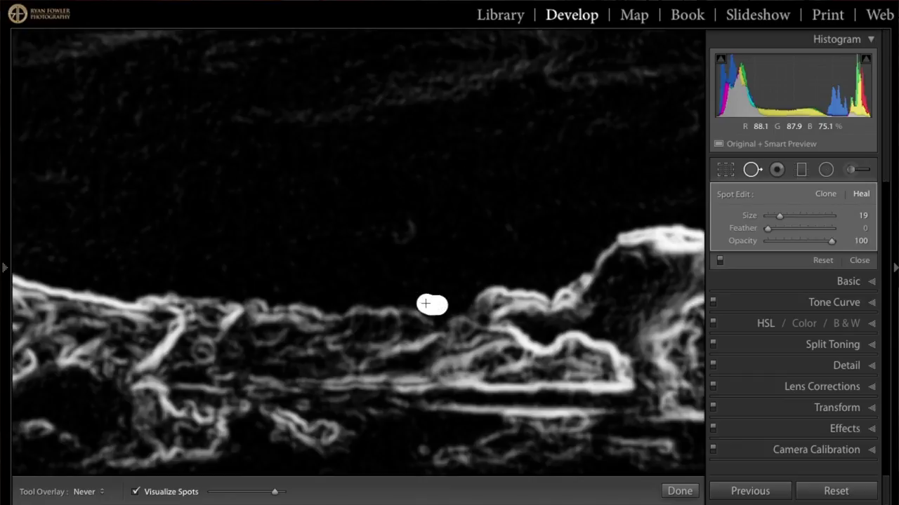
Step: Examine the rest of the sky along the horizon for dust spots with the spot size at 38, and close spot removal
click(203, 351)
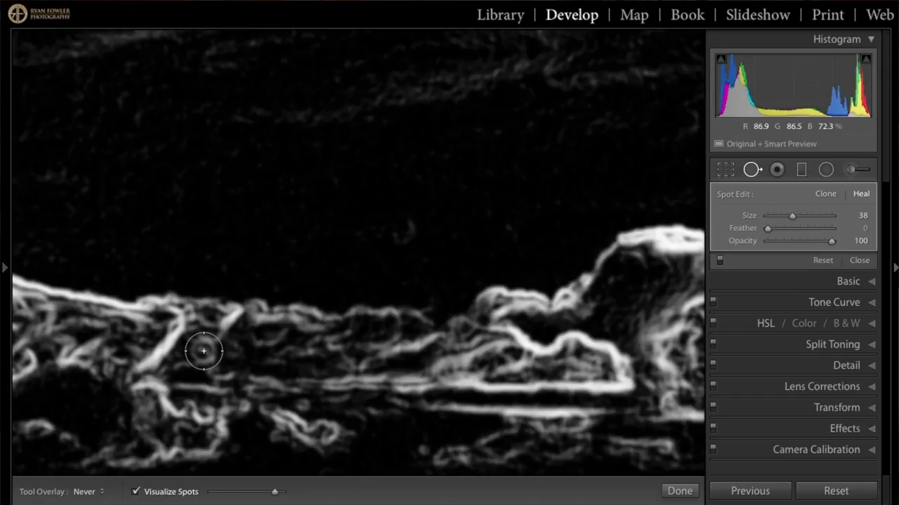
drag(315, 371, 357, 214)
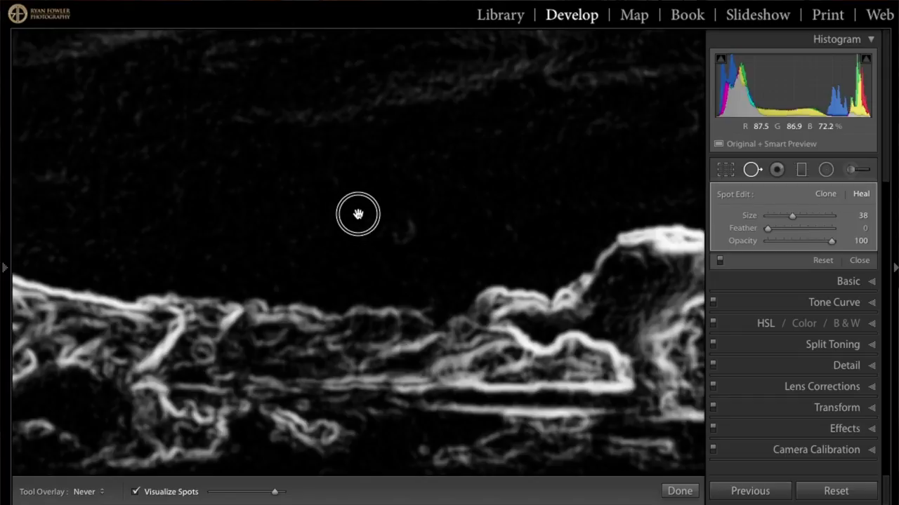
key(z)
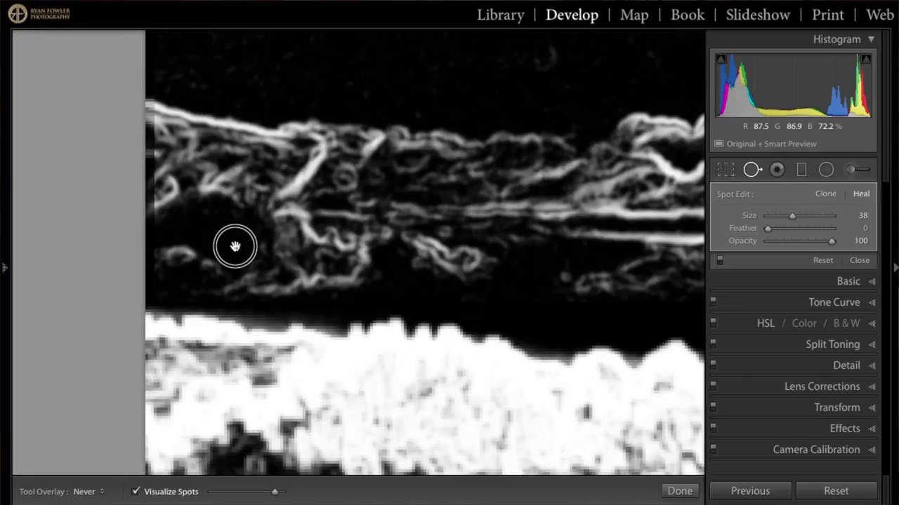
scroll(411, 261, right, 5)
scroll(572, 257, right, 3)
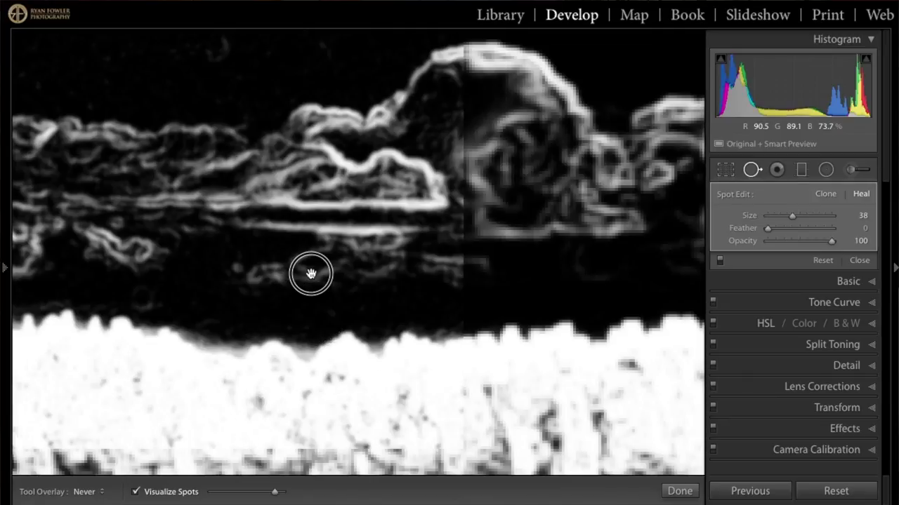
scroll(311, 273, right, 3)
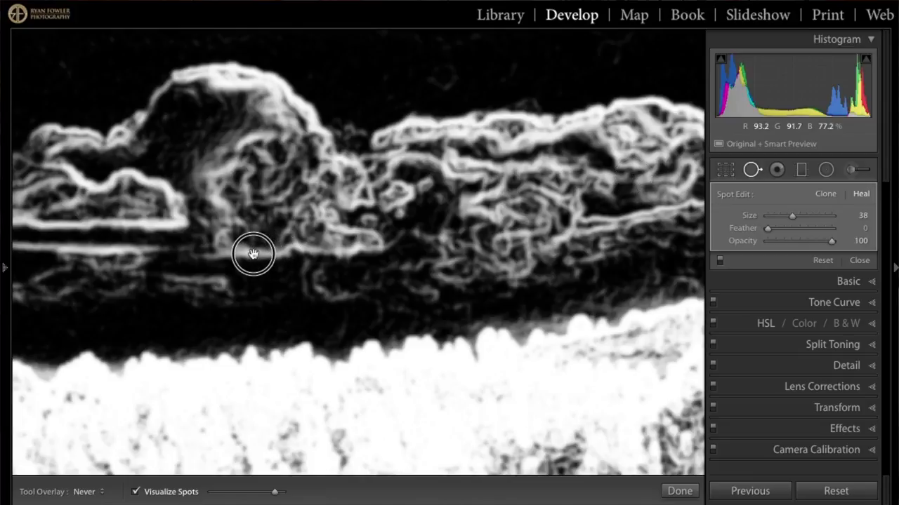
scroll(253, 254, left, 3)
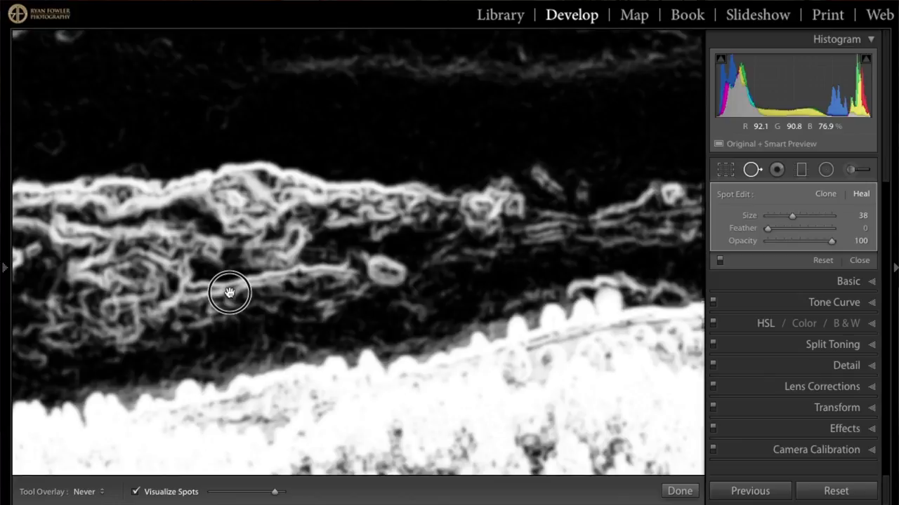
scroll(229, 292, left, 3)
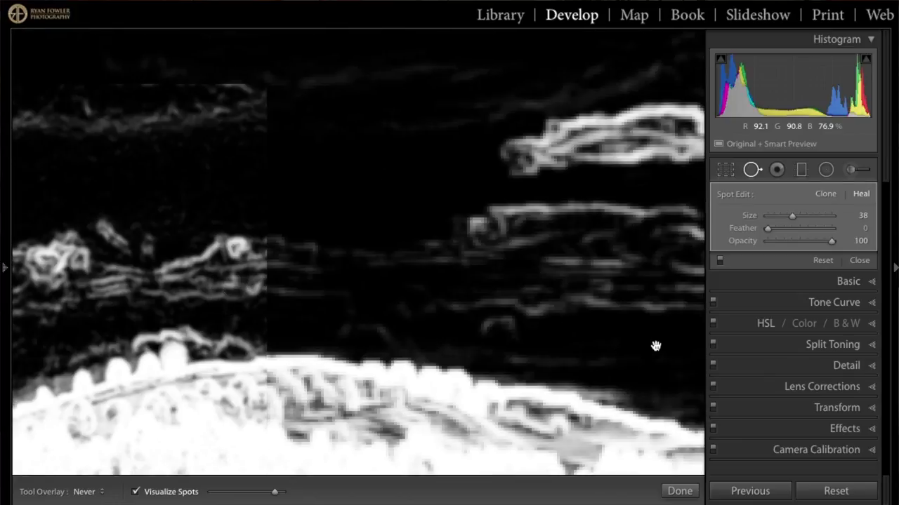
click(209, 324)
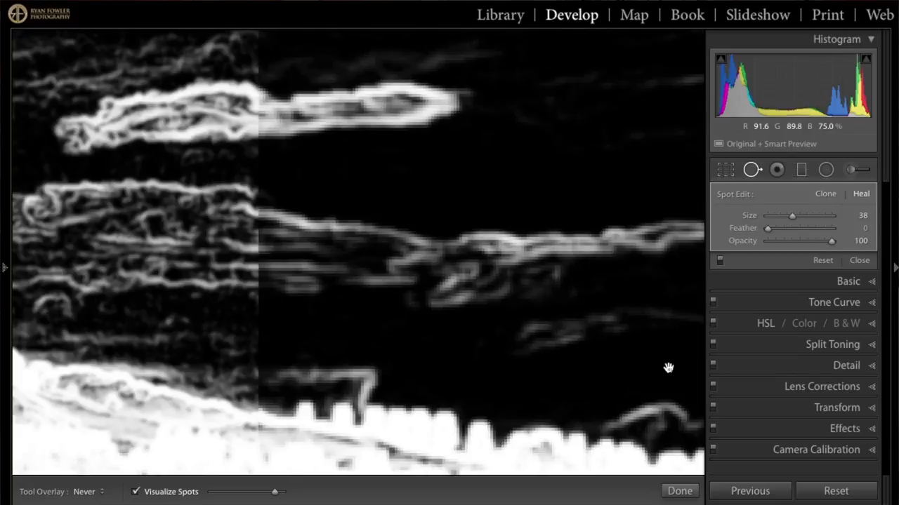
click(97, 336)
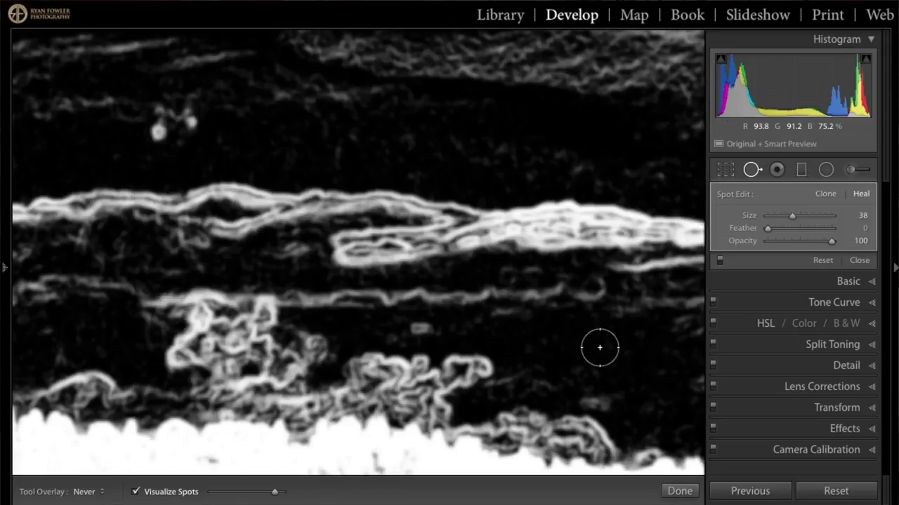
click(679, 490)
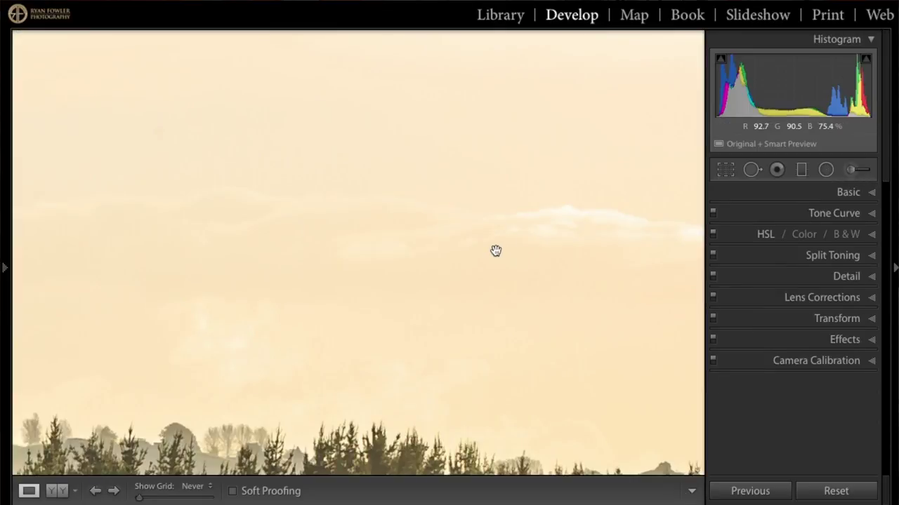
Step: Compare the whole photo before and after all the edits several times
click(497, 253)
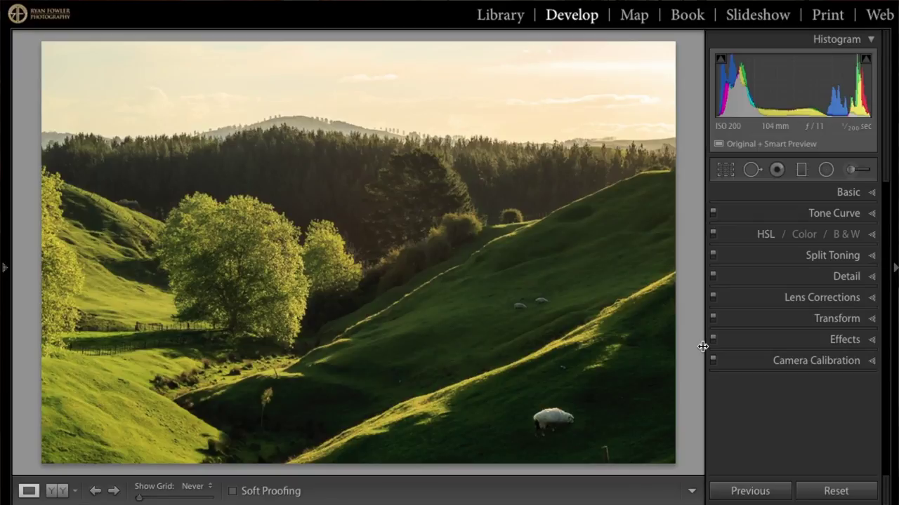
key(backslash)
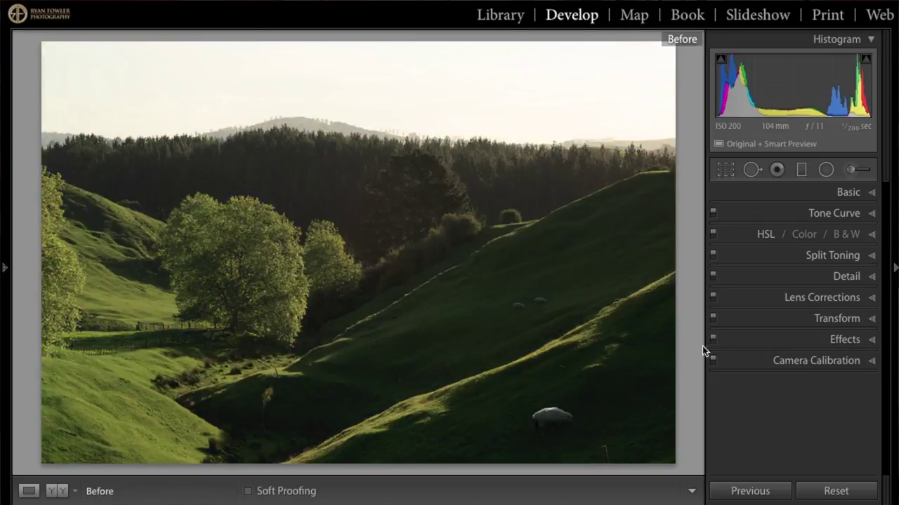
key(backslash)
key(backslash)
key(backslash)
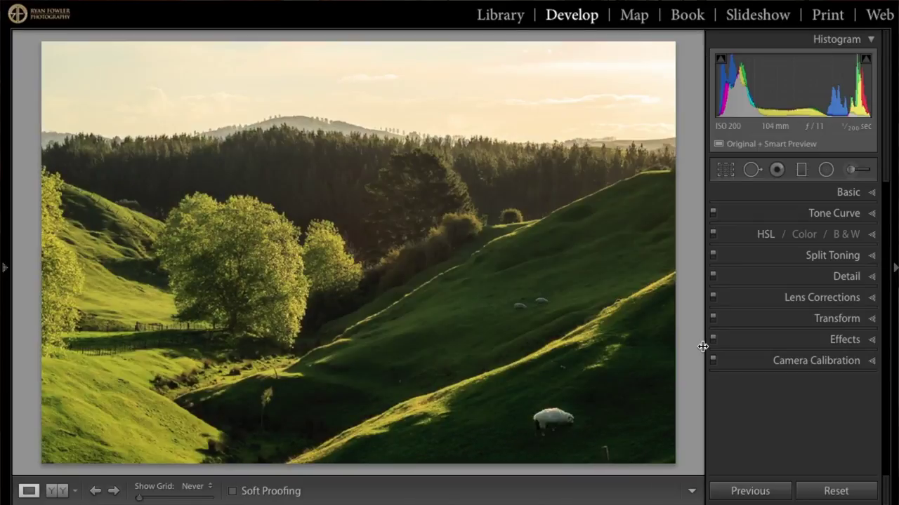
key(backslash)
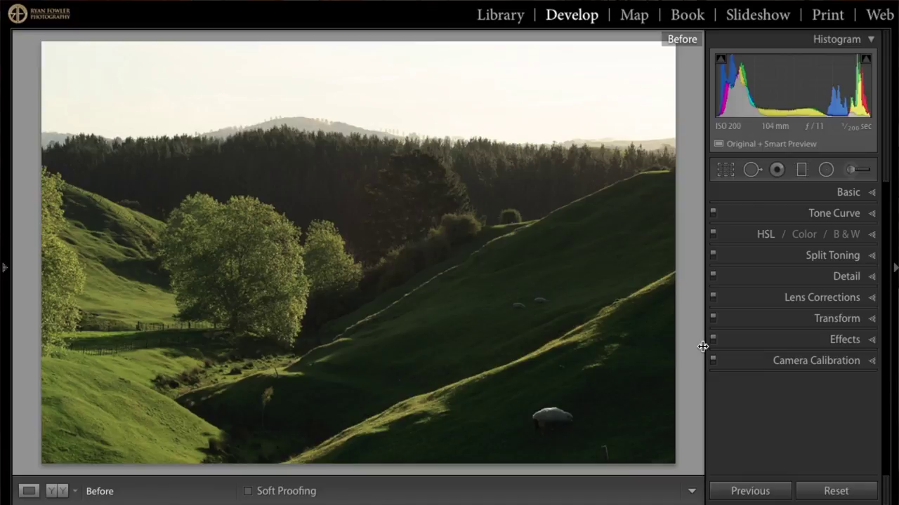
key(backslash)
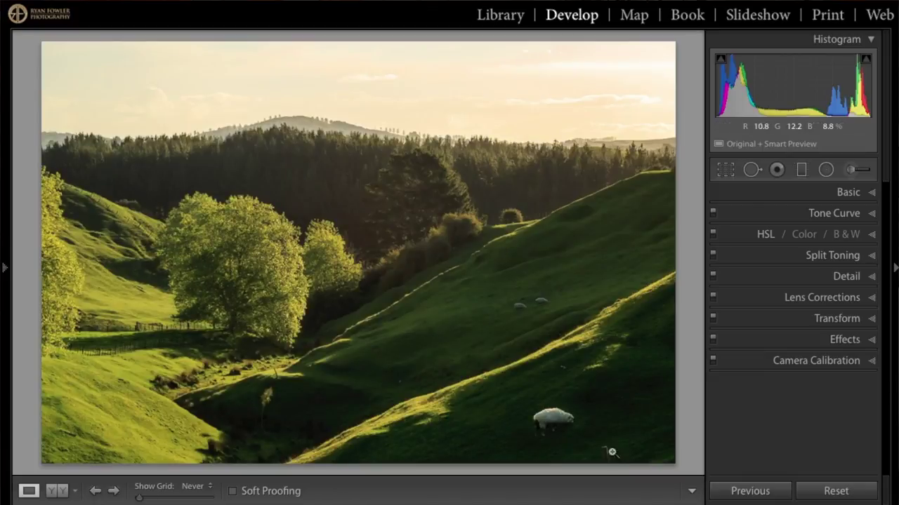
click(751, 169)
drag(615, 455, 353, 345)
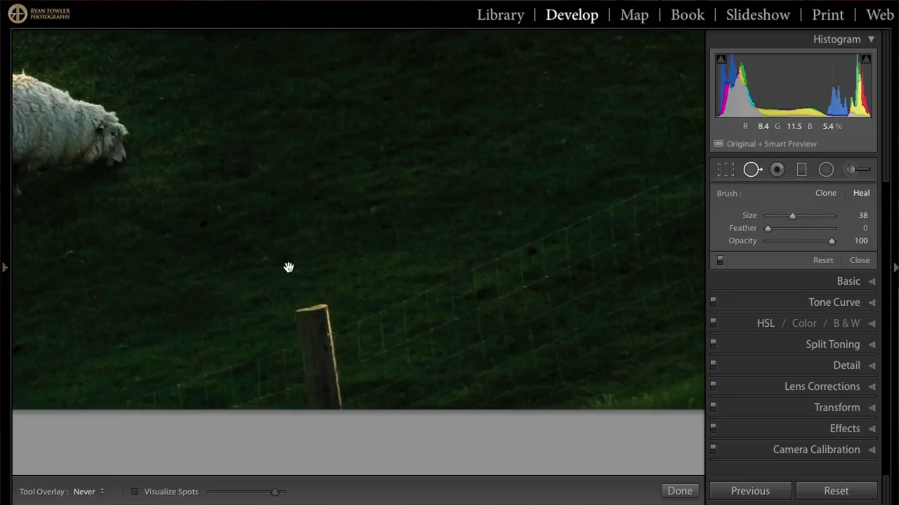
key(z)
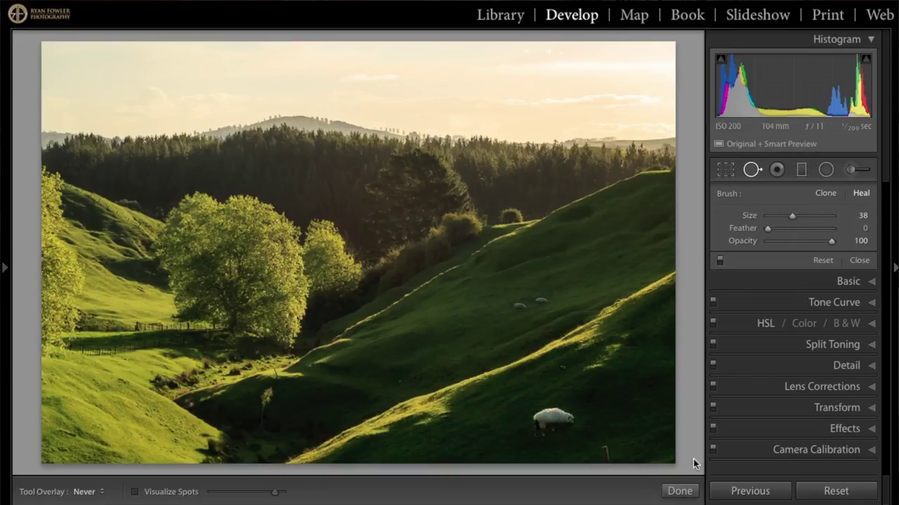
click(679, 489)
Step: Crop the photo slightly inward from its lower-right corner with the aspect ratio locked to cut out the fence post
click(723, 173)
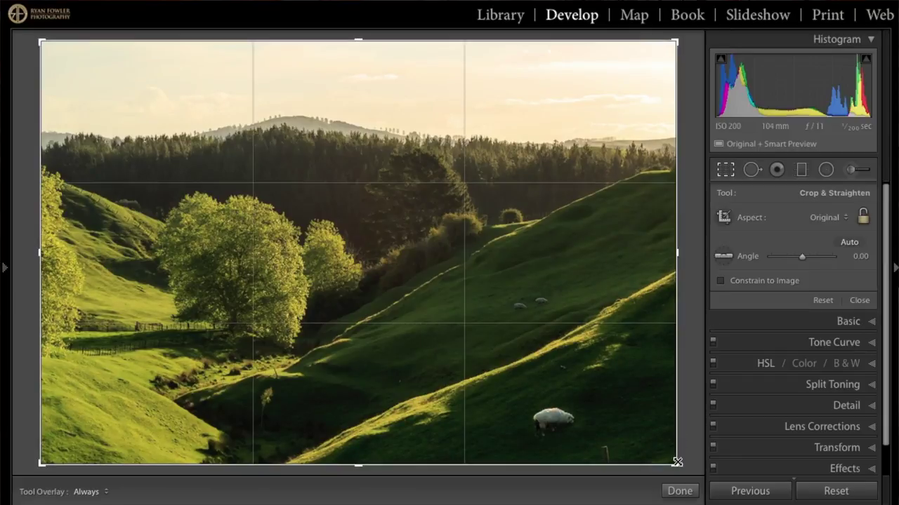
click(677, 464)
drag(677, 464, 666, 454)
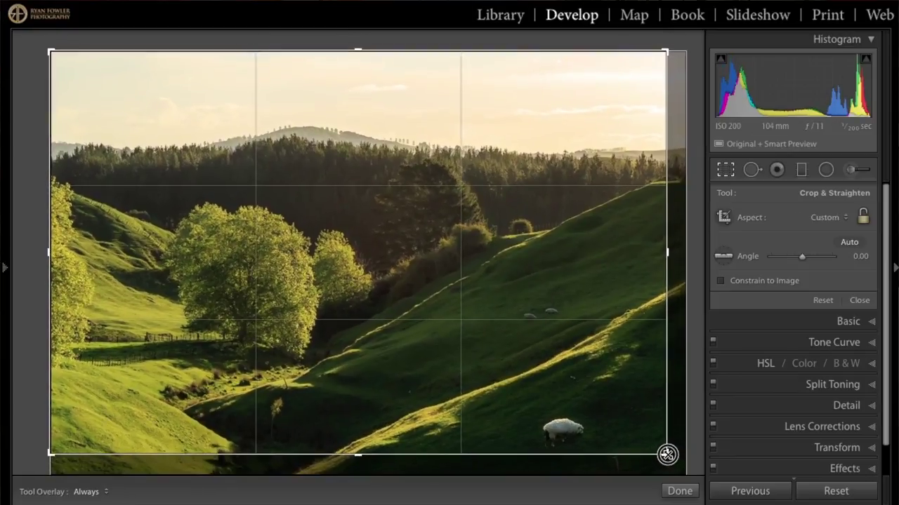
click(678, 491)
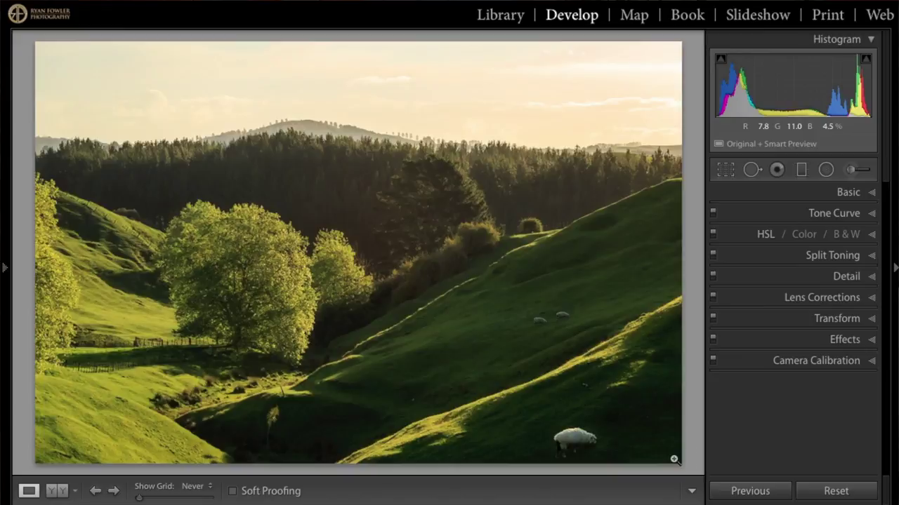
Step: Heal away the remaining wire fence in the photo's lower-right corner with spot size 16, and show the whole photo
click(671, 456)
click(473, 187)
click(570, 241)
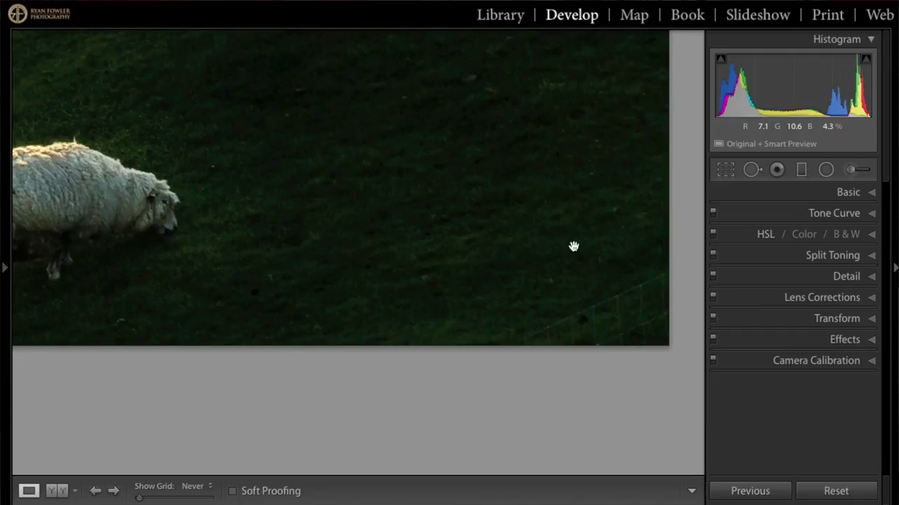
key(q)
mouse_move(662, 274)
mouse_down()
mouse_move(514, 338)
mouse_move(547, 332)
mouse_move(576, 343)
mouse_move(570, 314)
mouse_move(586, 311)
mouse_move(592, 342)
mouse_move(620, 343)
mouse_move(610, 309)
mouse_move(638, 295)
mouse_move(647, 346)
mouse_move(643, 332)
mouse_move(629, 329)
mouse_move(670, 306)
mouse_move(664, 282)
mouse_up()
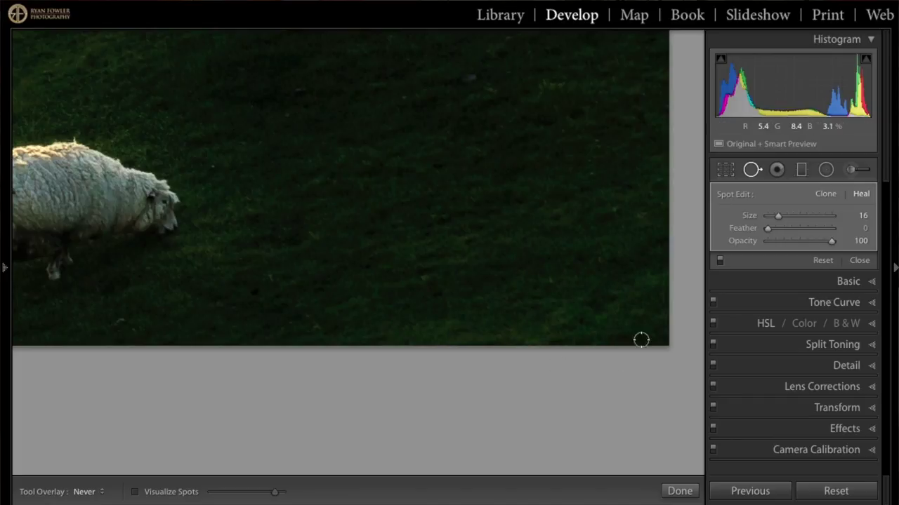
click(680, 490)
click(555, 305)
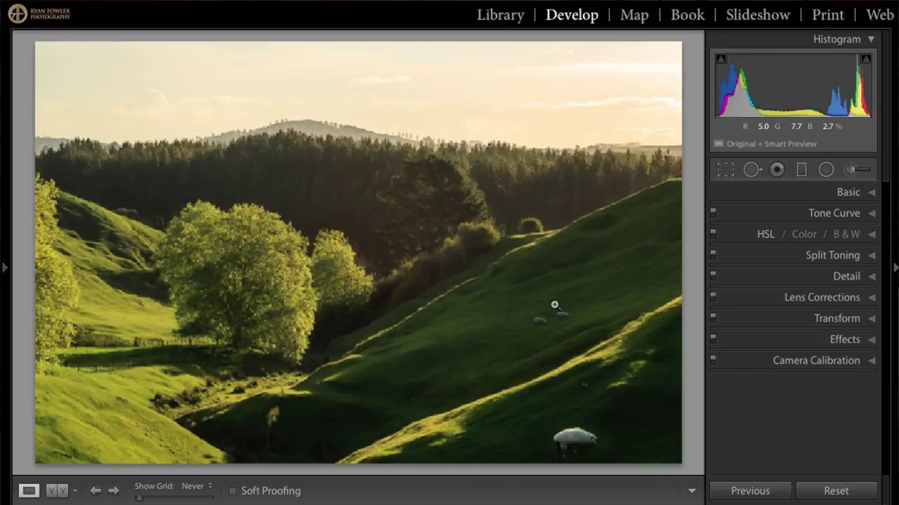